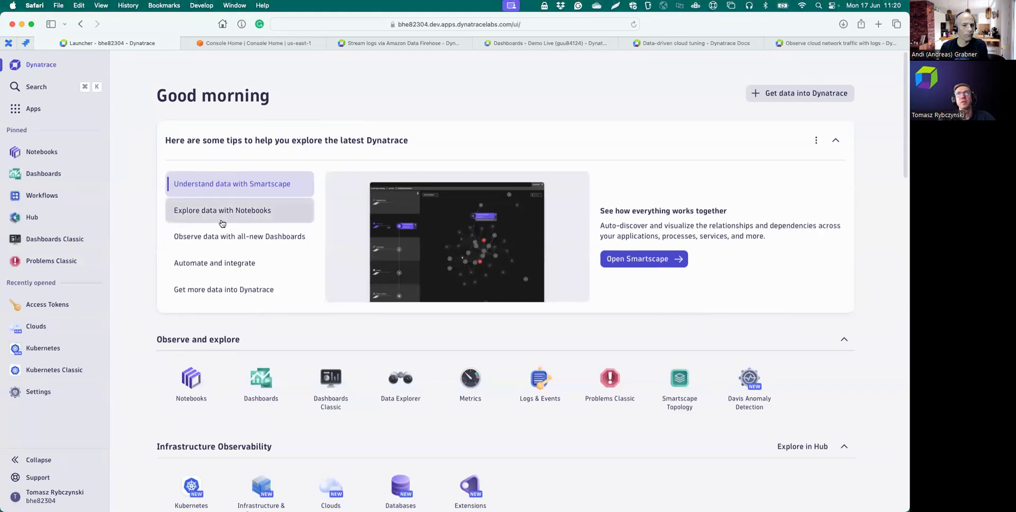
- Open Clouds and show the plain-logs-generator Lambda's 1143 log records charted by ERROR and INFO
click(35, 328)
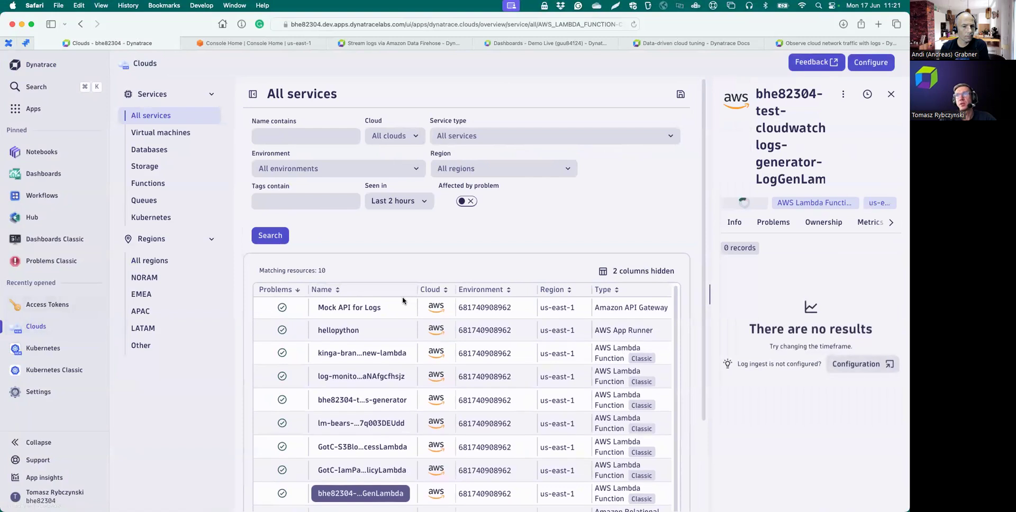
scroll(380, 351, down, 3)
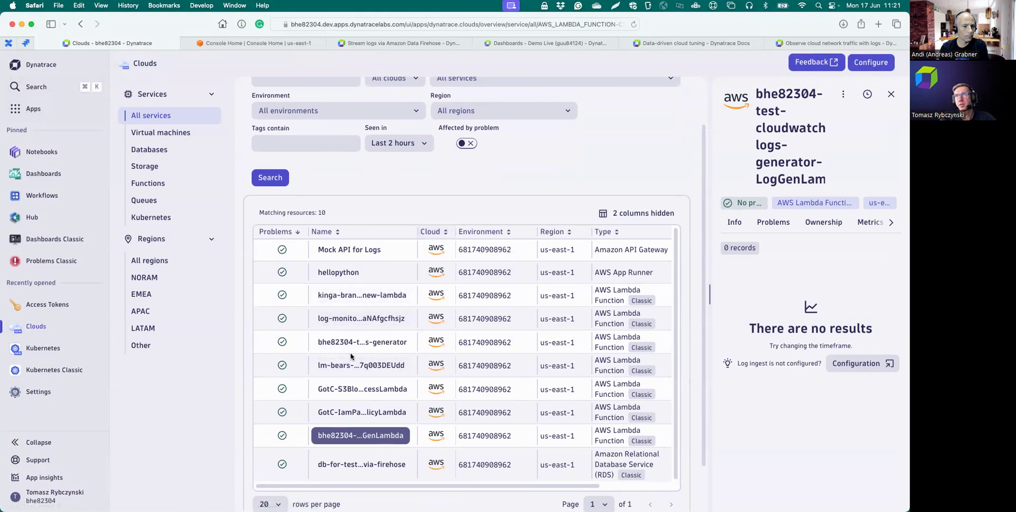
click(367, 343)
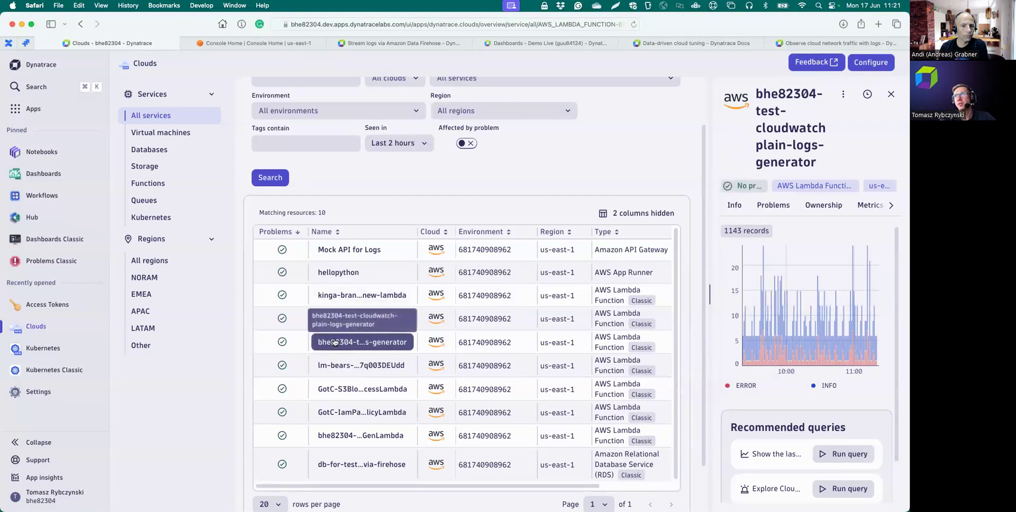
mouse_move(850, 311)
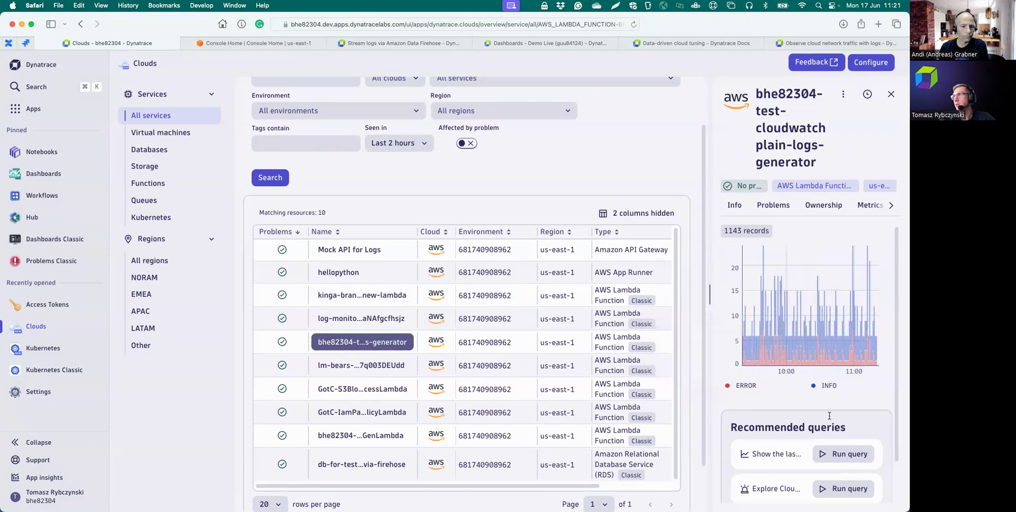
- Run the 'Show the last 100 errors' query and view logs surrounding one error record
click(835, 454)
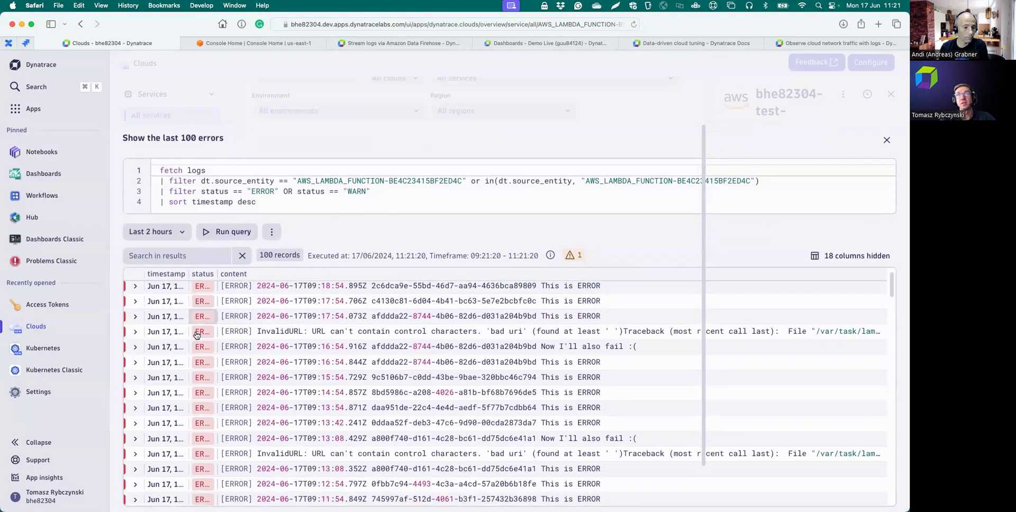
click(135, 305)
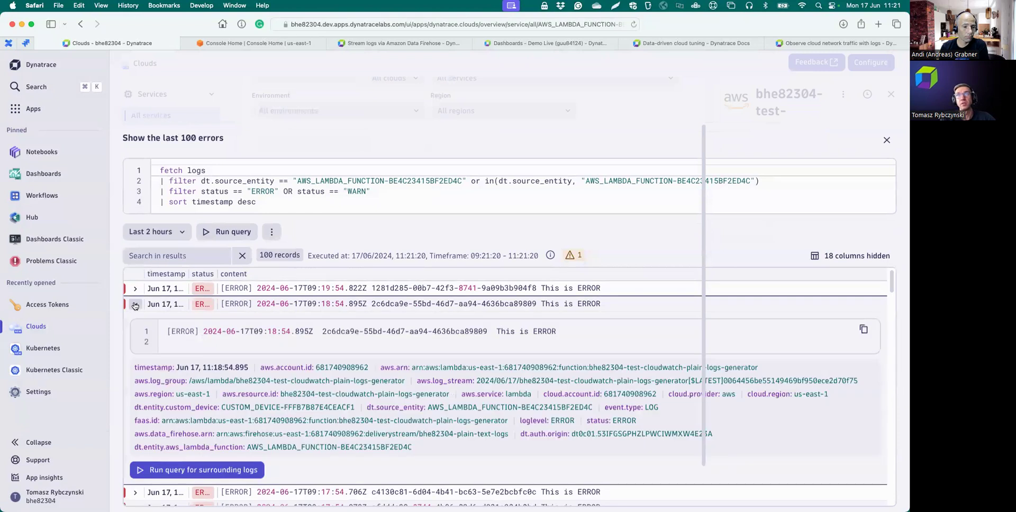
scroll(191, 379, down, 2)
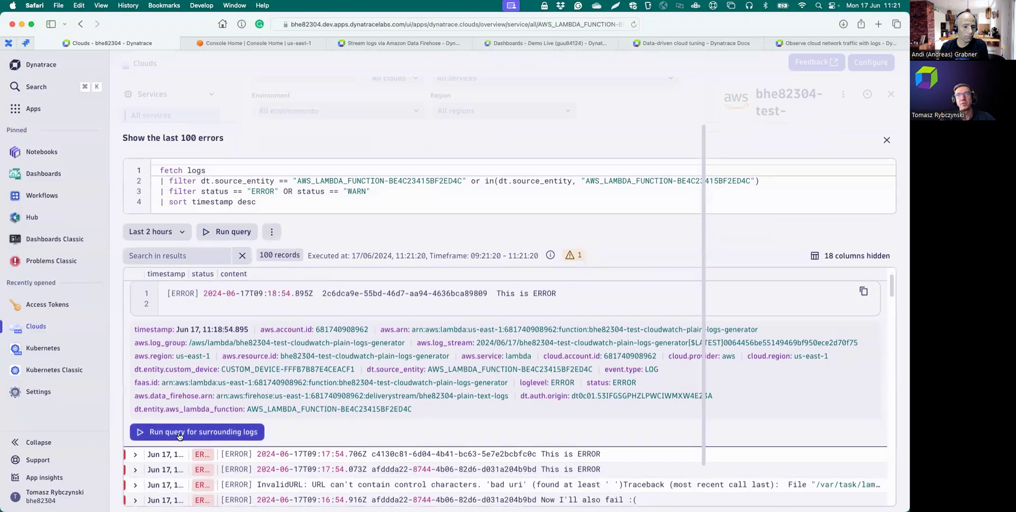
click(180, 432)
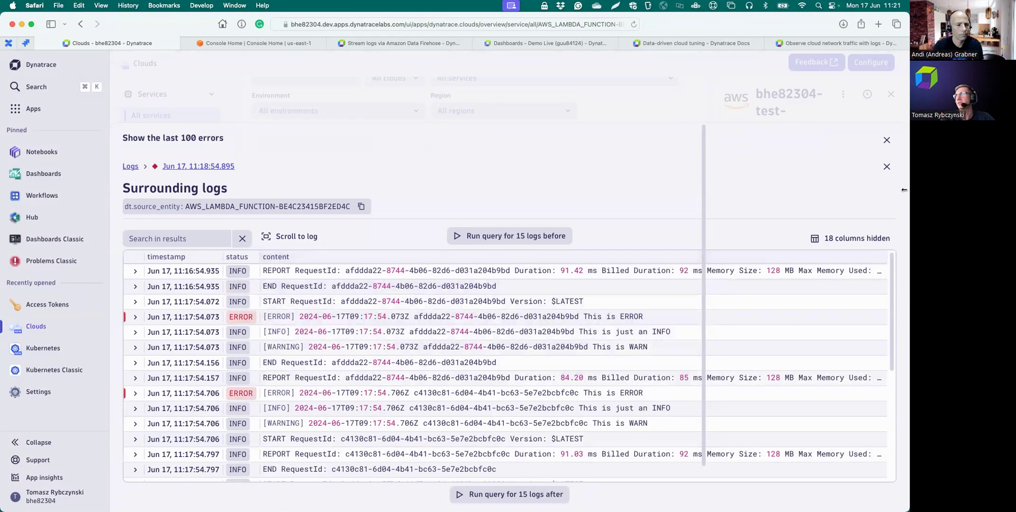
- Show the LogGenLambda function's Logs section, which has 0 records
click(887, 142)
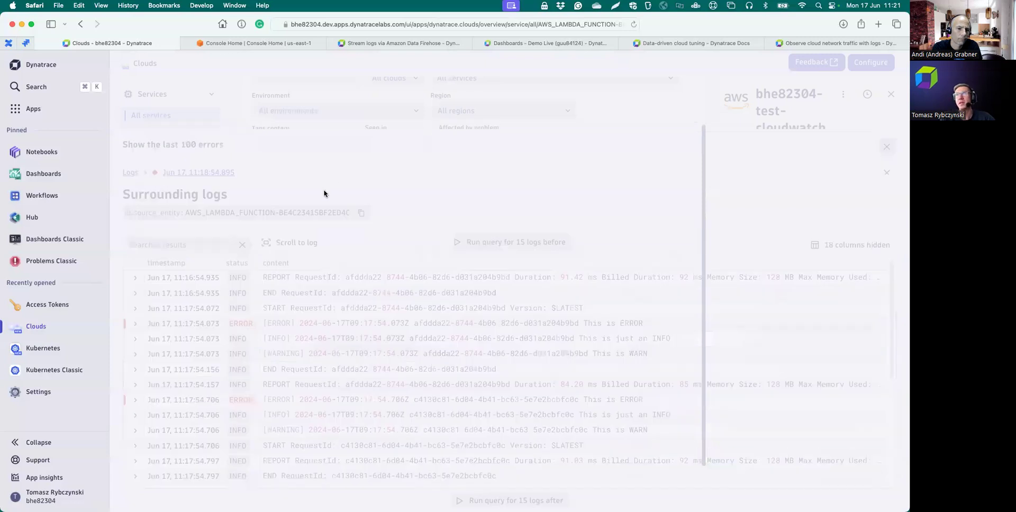
click(373, 437)
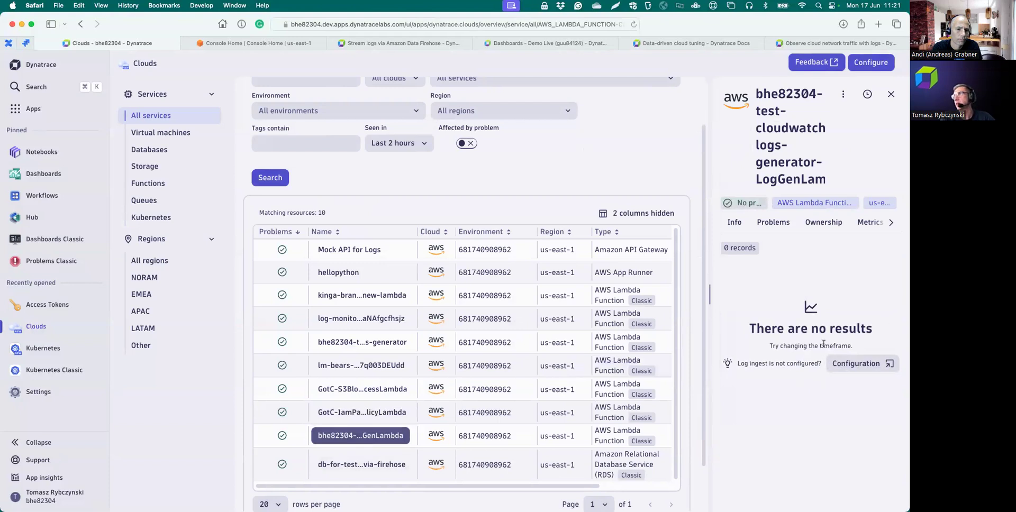
click(892, 222)
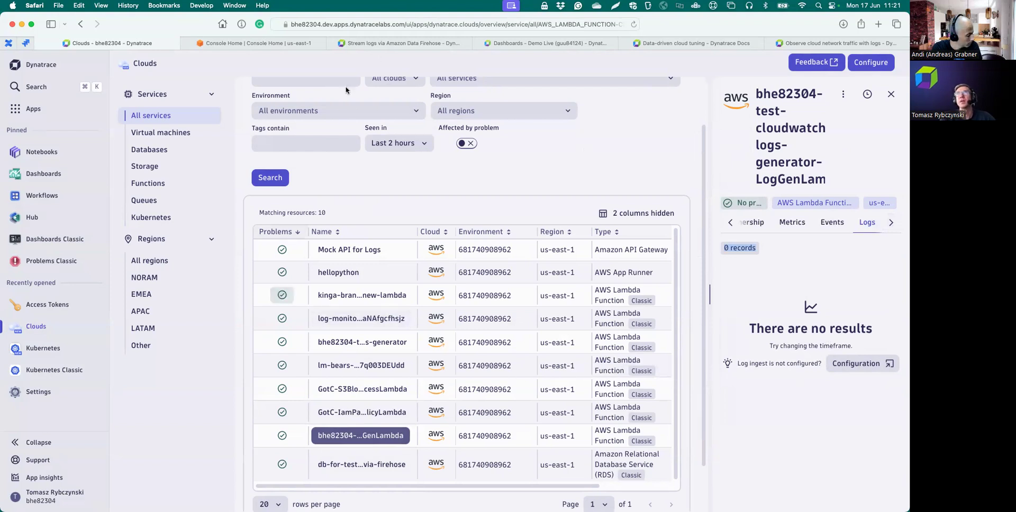
- Bring up the Firehose streaming guide at 'Create Amazon Data Firehose delivery stream' and its 17 console steps
click(393, 46)
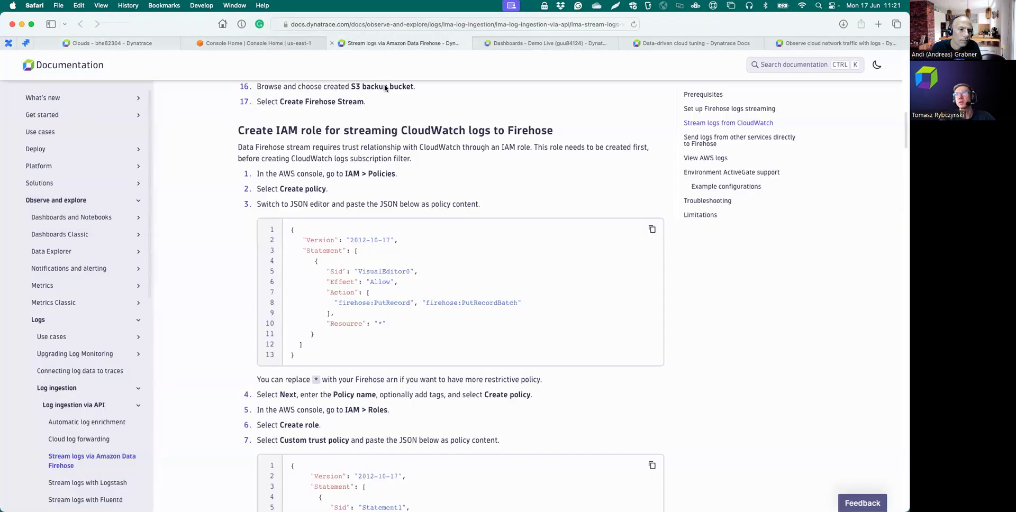
scroll(378, 356, up, 10)
scroll(378, 355, up, 2)
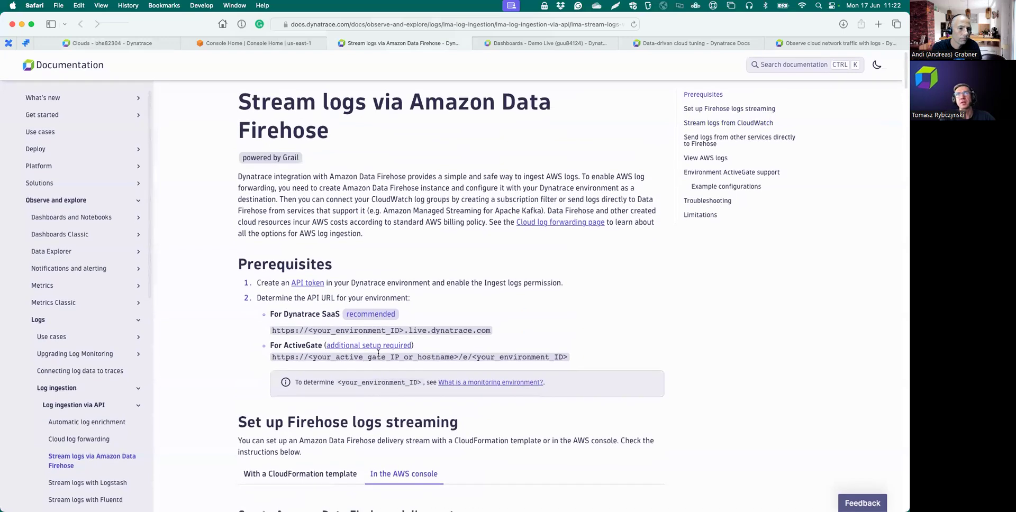
scroll(372, 351, down, 8)
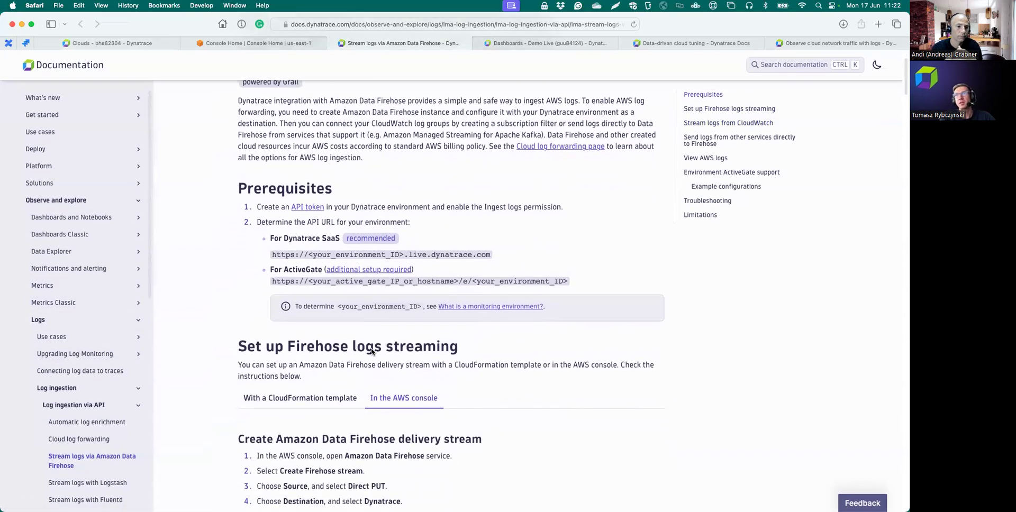
scroll(372, 350, down, 1)
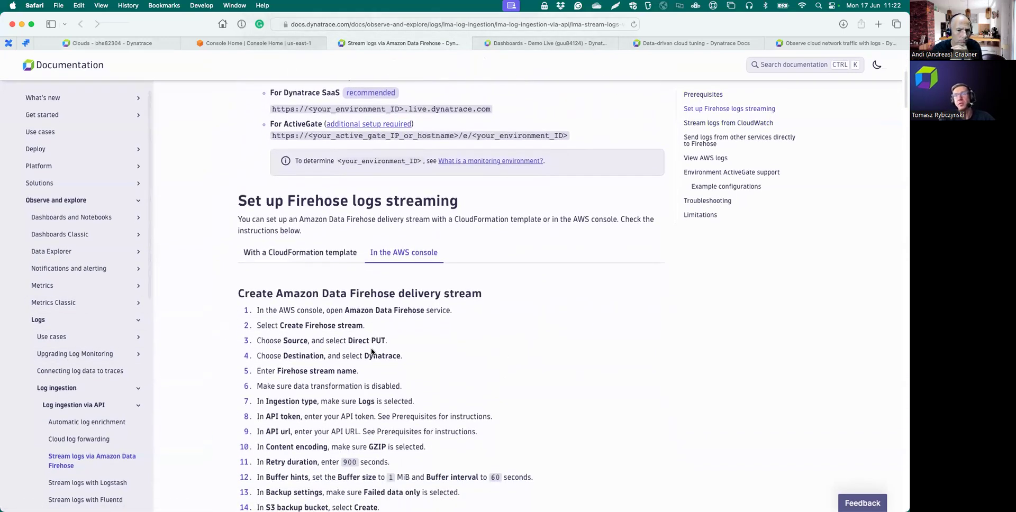
scroll(371, 351, down, 4)
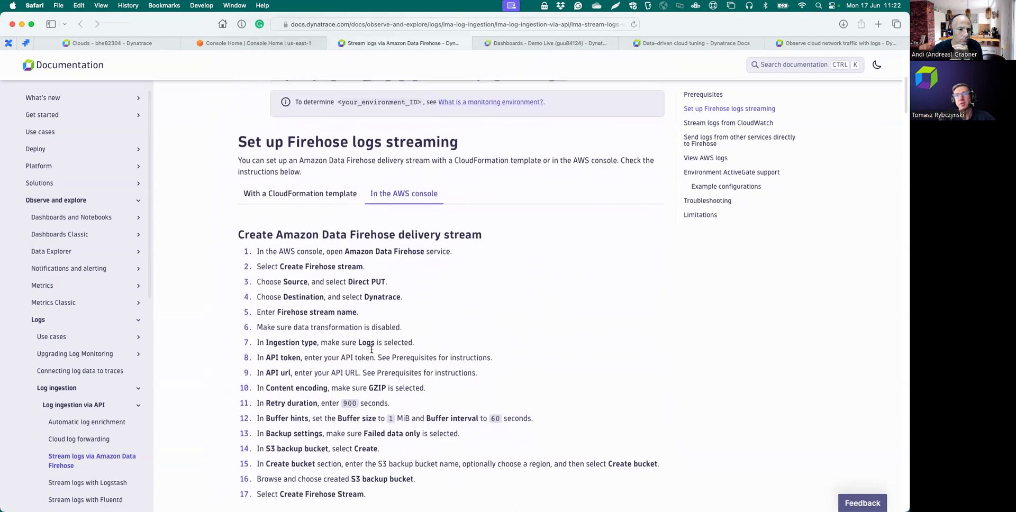
scroll(371, 351, down, 1)
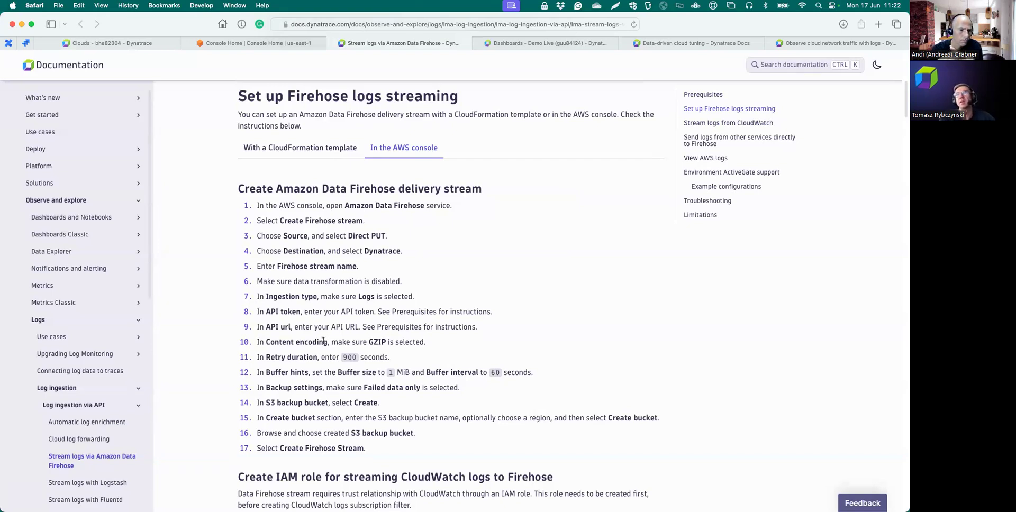
scroll(332, 350, down, 1)
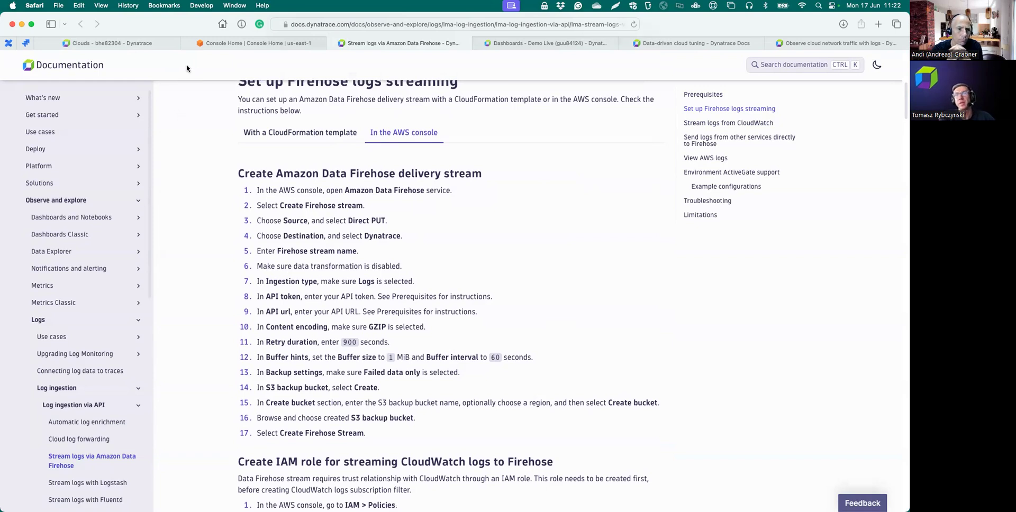
mouse_move(254, 46)
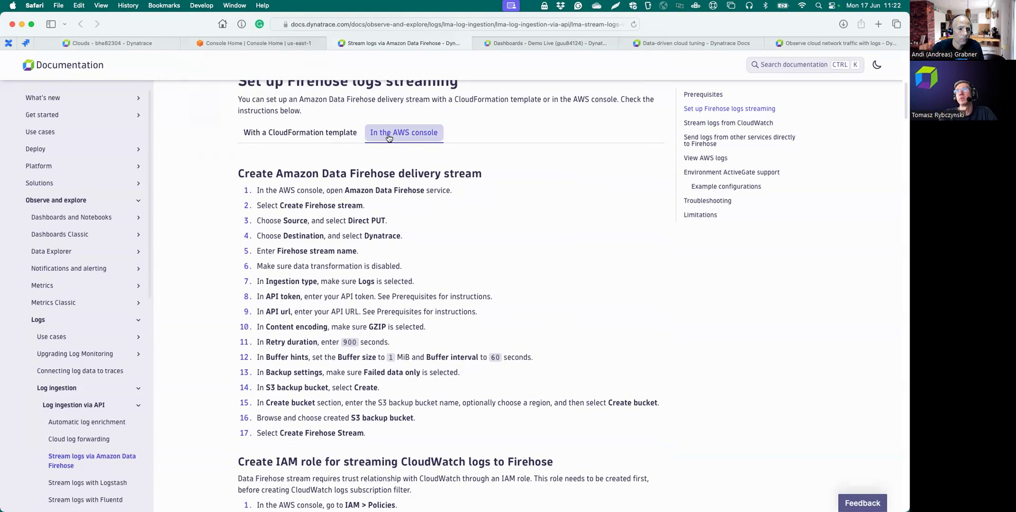
- Compare the 'With a CloudFormation template' and 'In the AWS console' instructions, then go to AWS Console Home
click(311, 135)
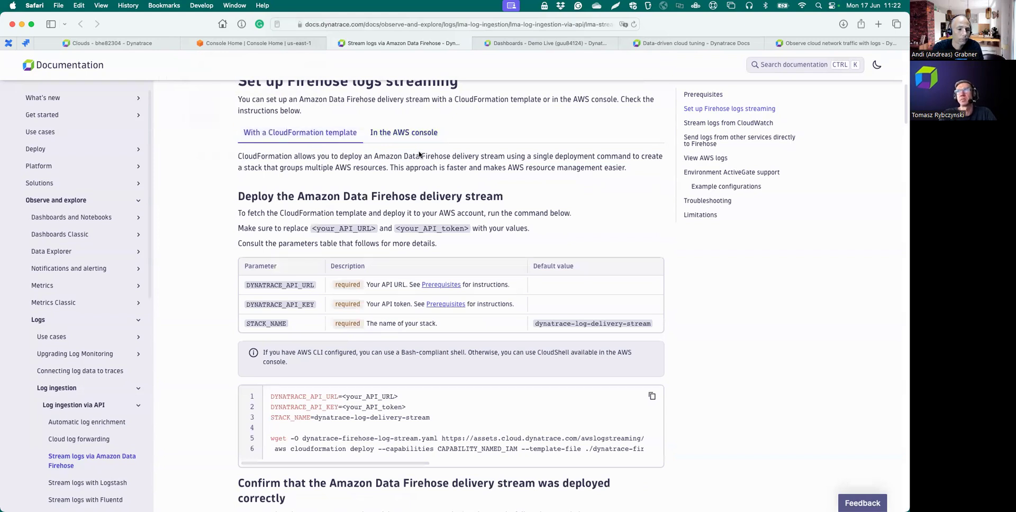
click(411, 135)
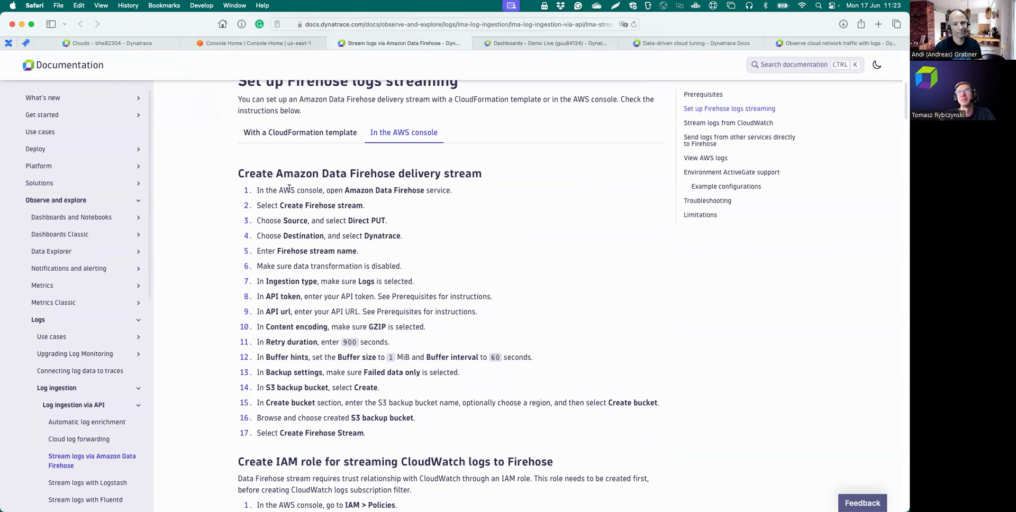
drag(195, 160, 160, 129)
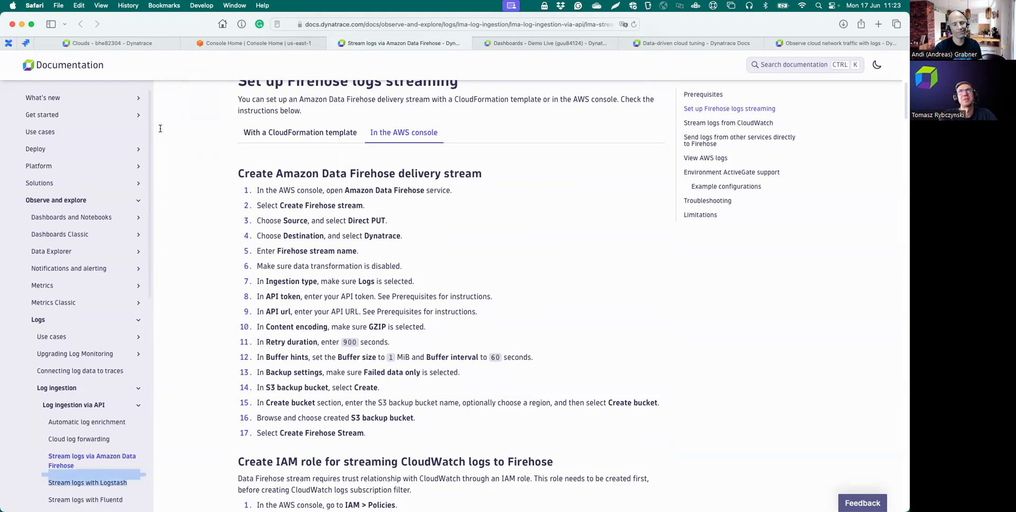
click(224, 47)
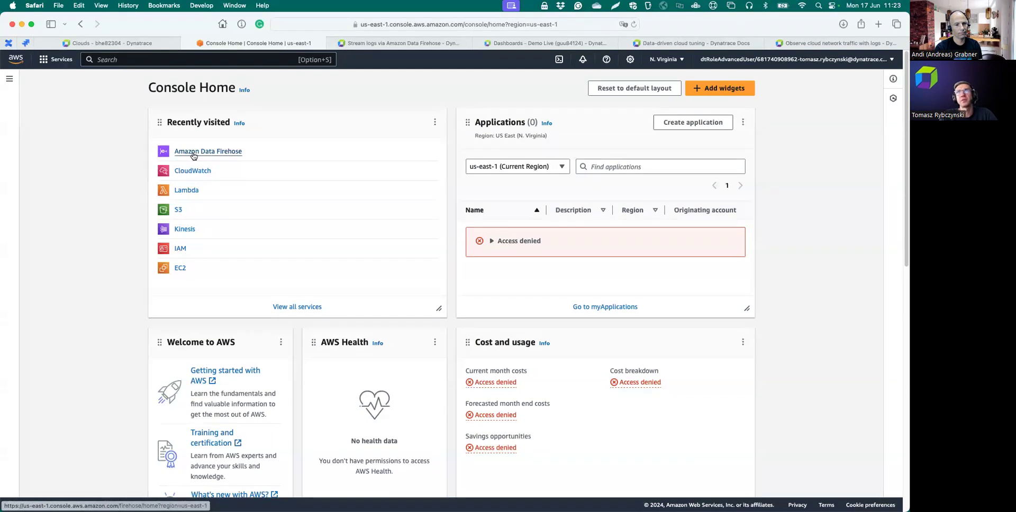
- Start a new Firehose stream with Direct PUT as source and Dynatrace as destination
click(201, 152)
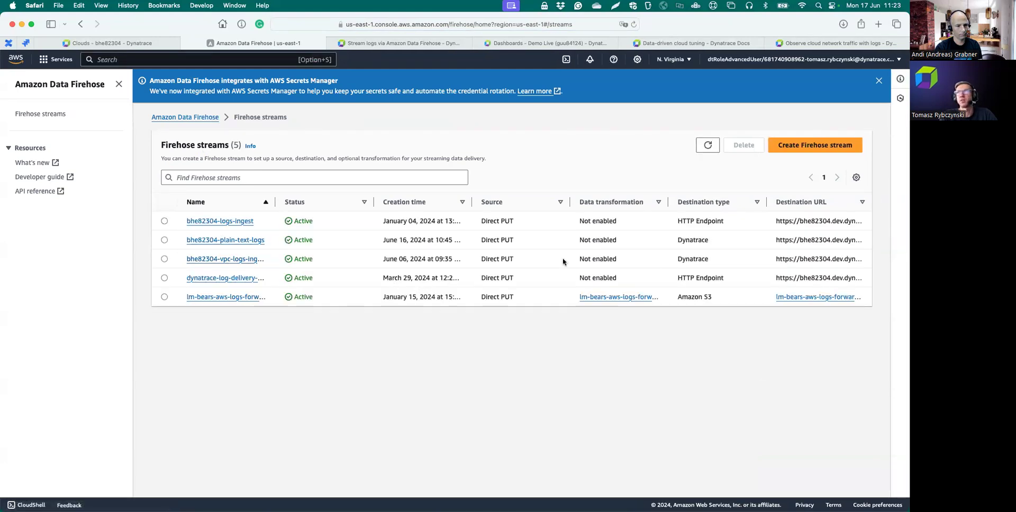
click(823, 148)
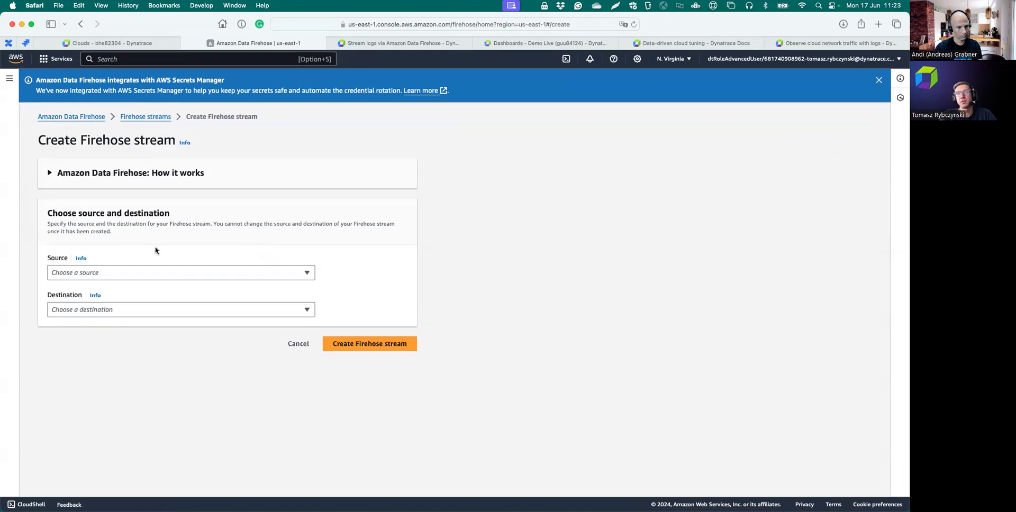
click(105, 274)
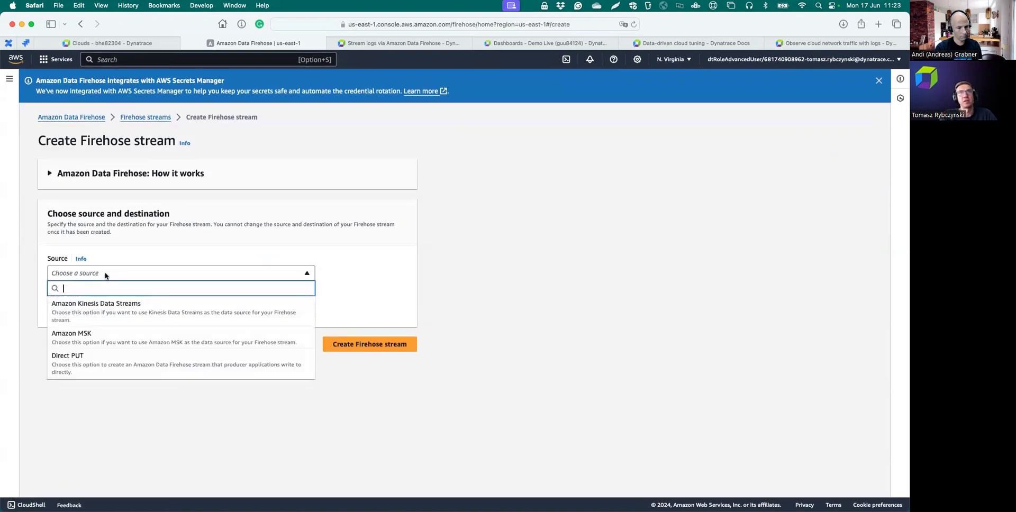
click(71, 367)
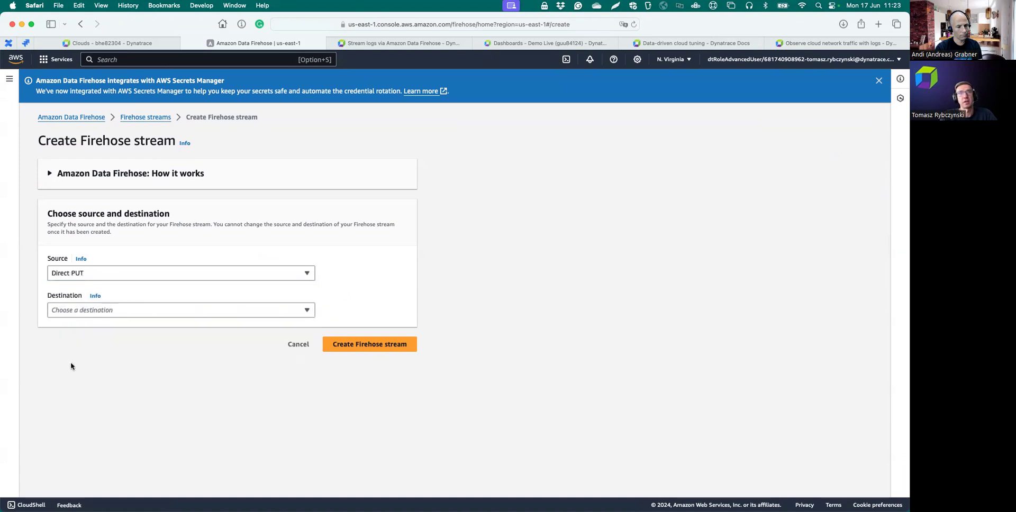
click(89, 311)
click(85, 276)
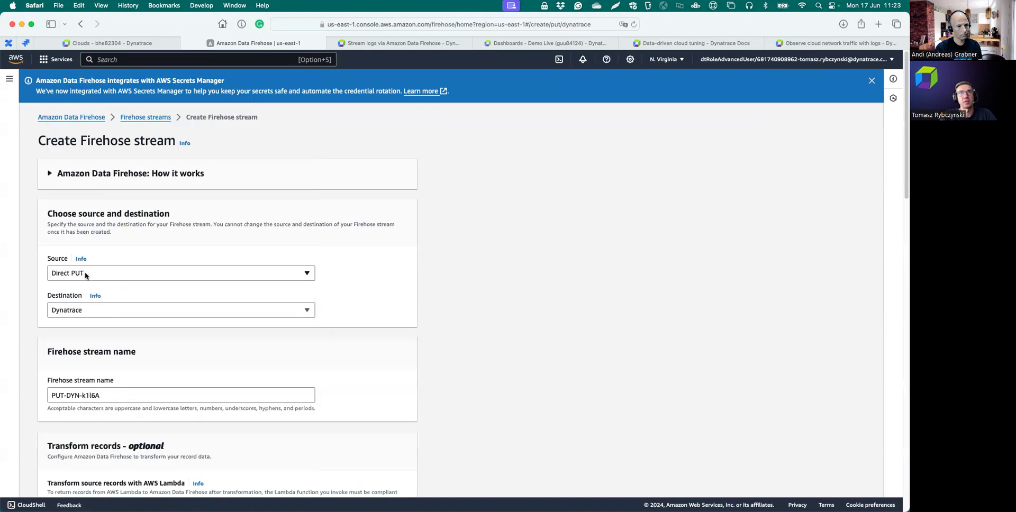
scroll(148, 359, down, 3)
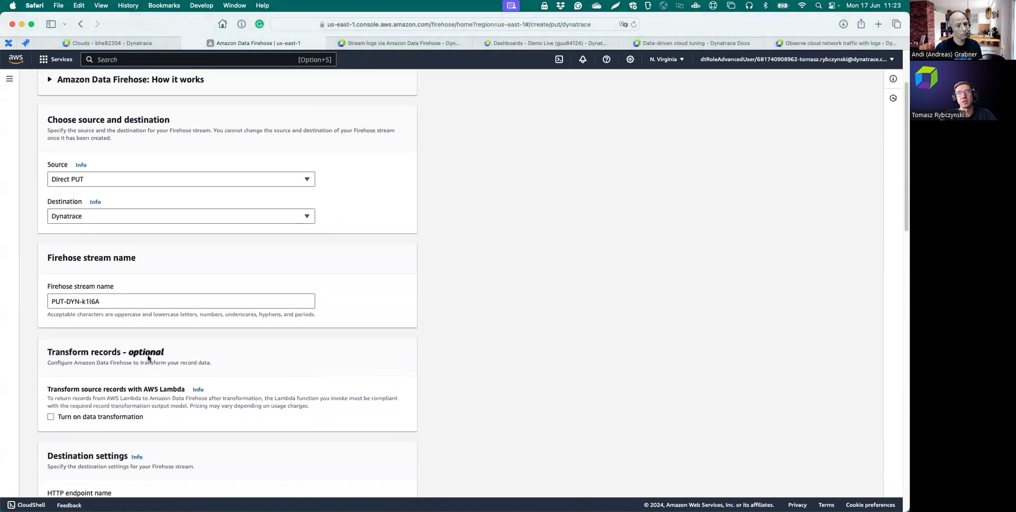
scroll(127, 325, down, 5)
scroll(127, 322, up, 3)
scroll(127, 324, up, 2)
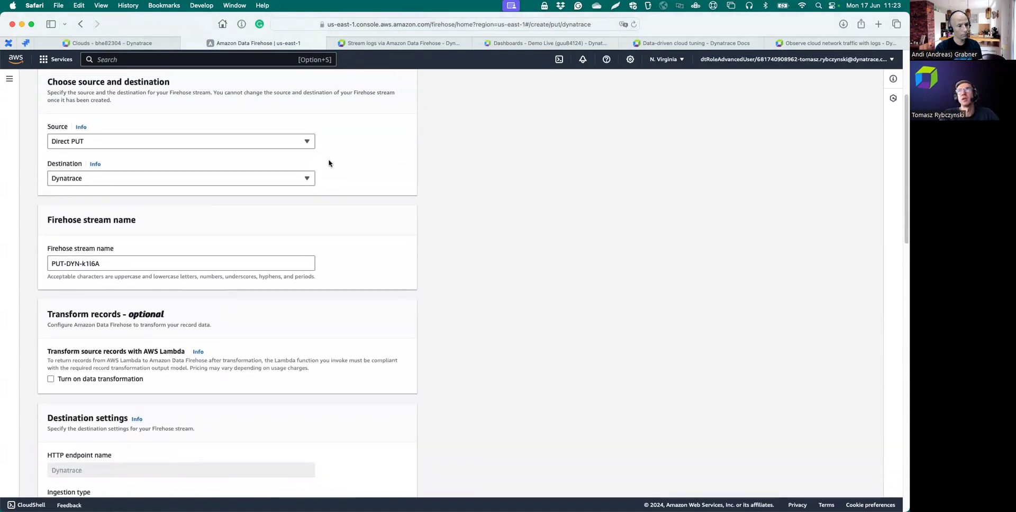
- Name the stream Firehose-demo and move down to the Dynatrace destination settings
drag(101, 264, 44, 258)
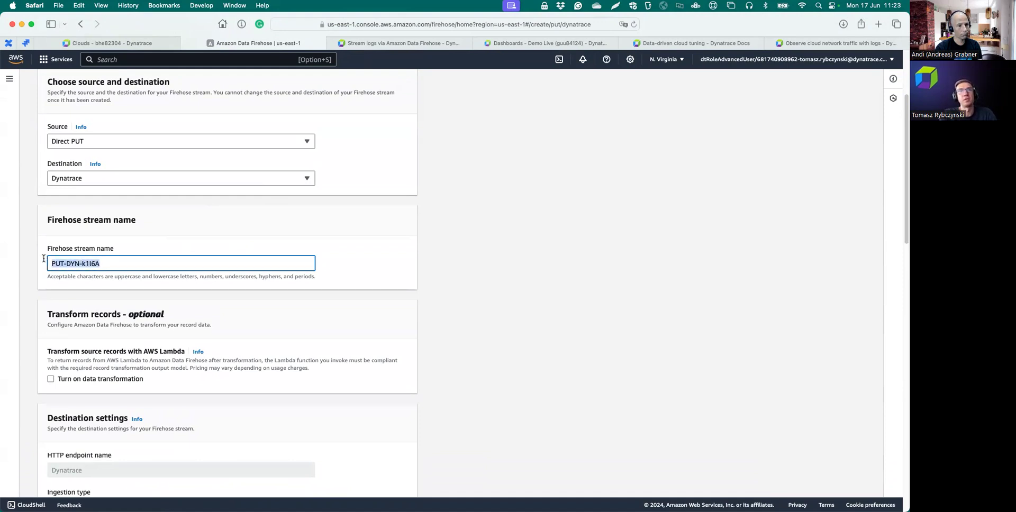
text(Firehose-demo)
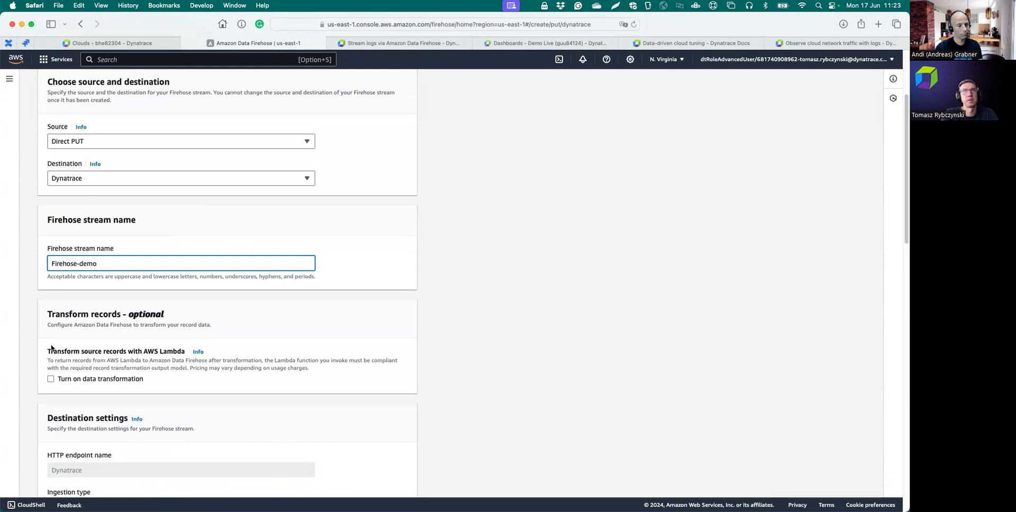
scroll(129, 343, down, 5)
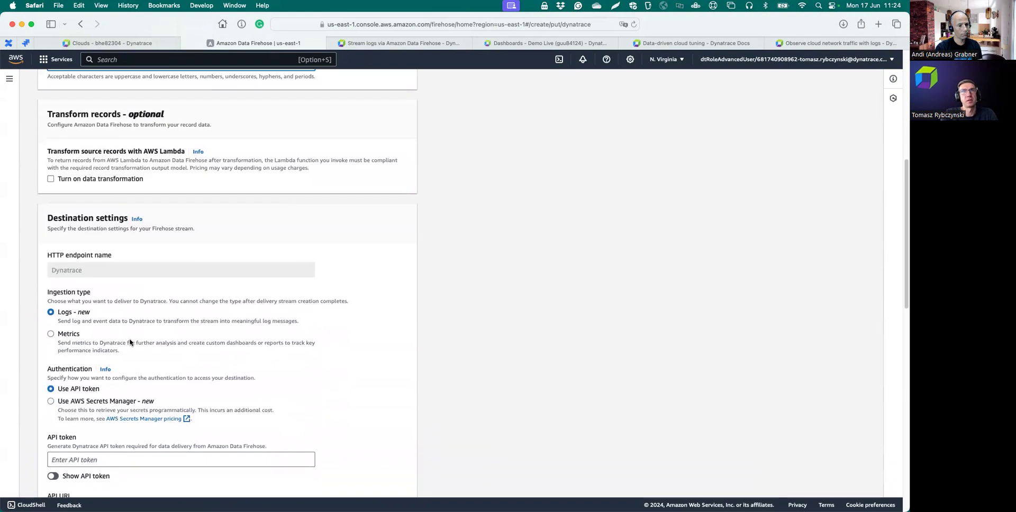
scroll(129, 343, down, 1)
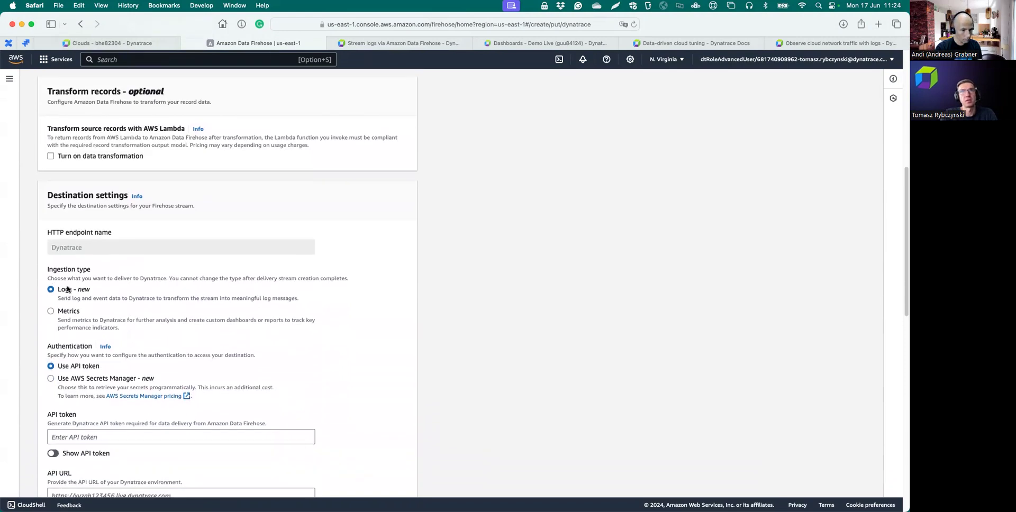
scroll(79, 292, down, 1)
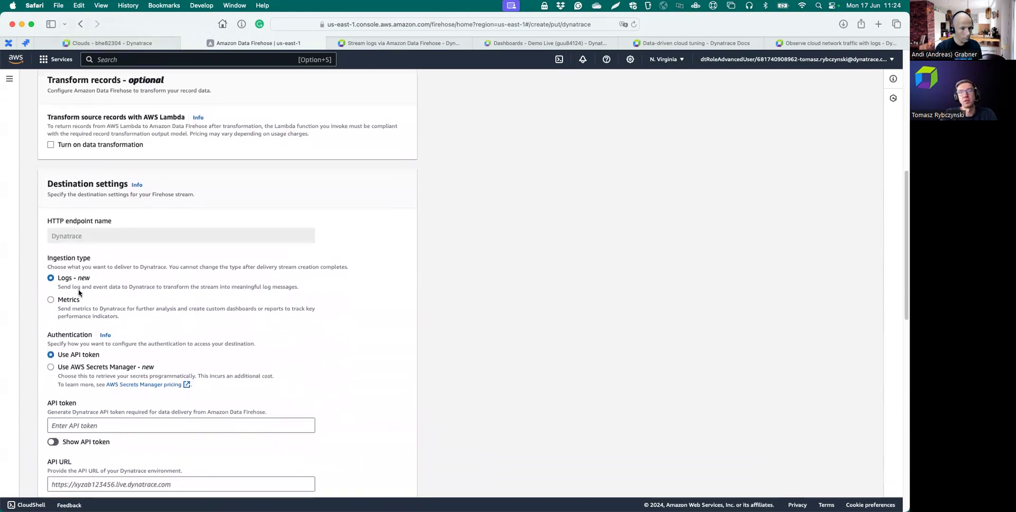
scroll(73, 300, down, 2)
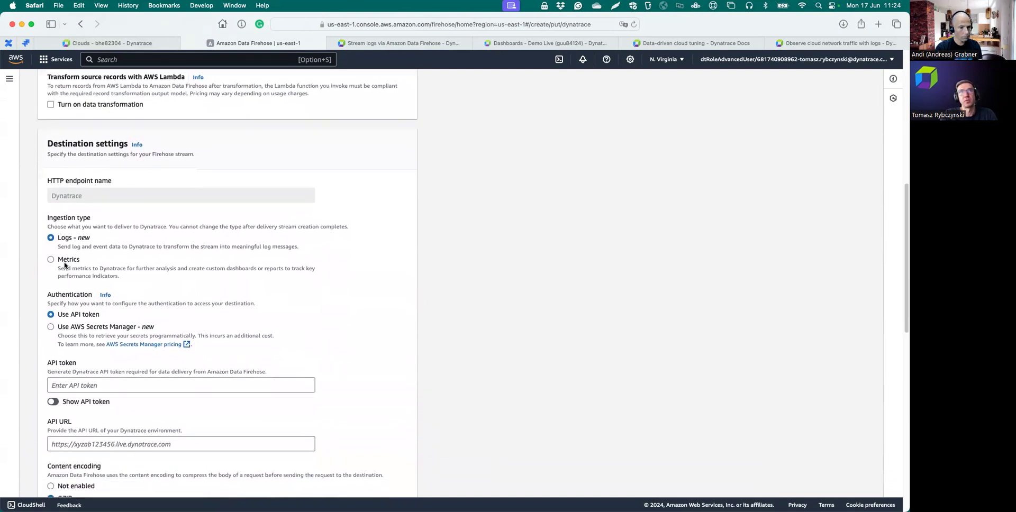
scroll(66, 269, down, 1)
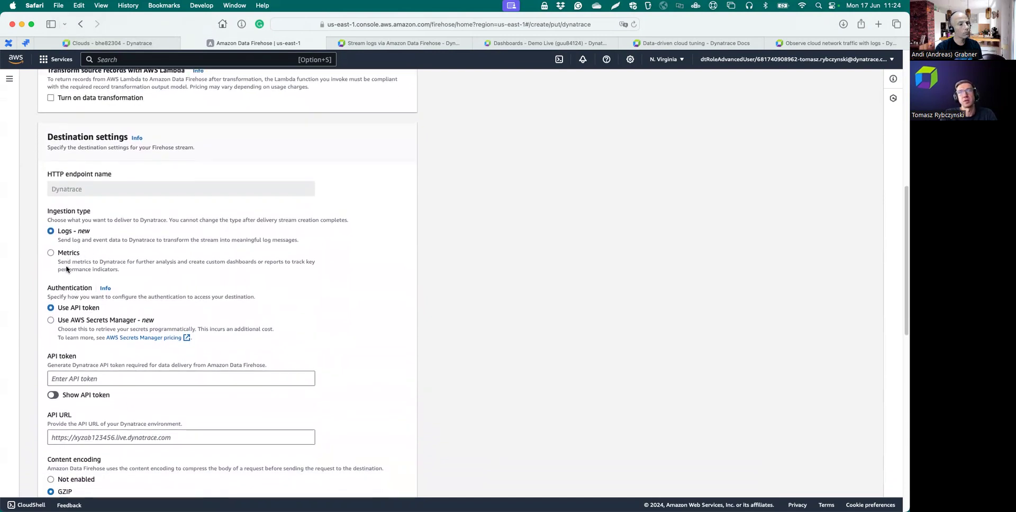
scroll(72, 235, down, 5)
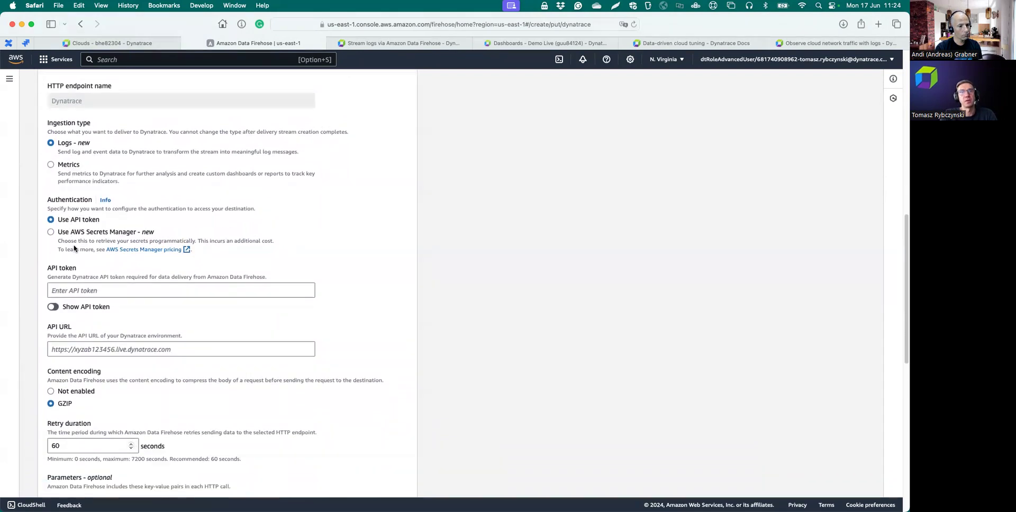
- In Dynatrace, search 'to' and open Access Tokens, listing 37 tokens
click(149, 46)
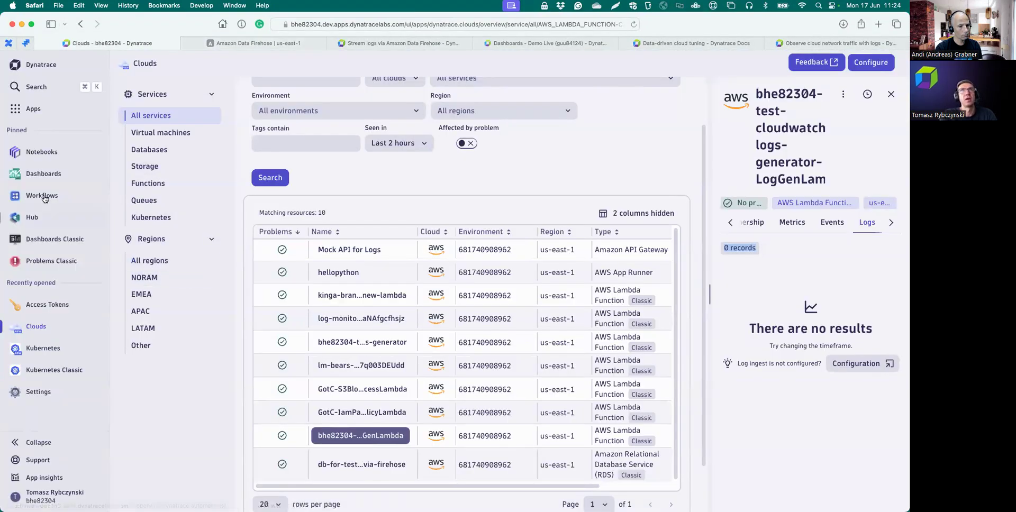
click(40, 92)
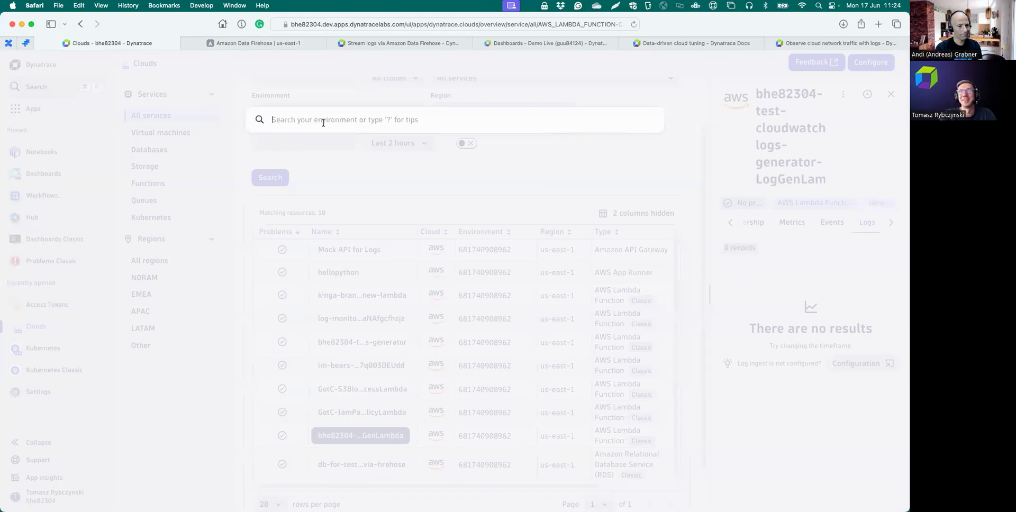
text(te)
key(BackSpace)
text(o)
click(310, 166)
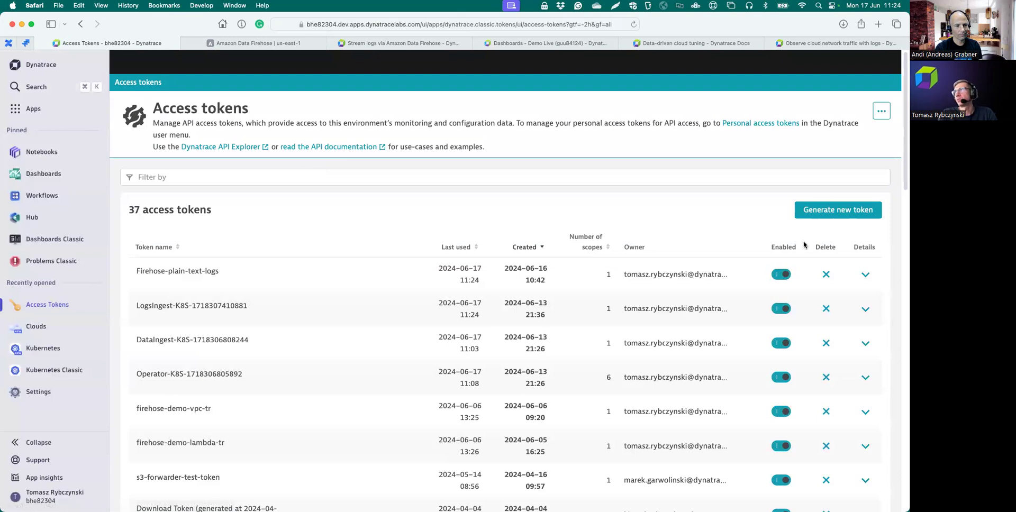
- Generate a firehose-demo access token with only the Ingest logs scope and copy its value
click(829, 214)
click(243, 186)
text(S)
key(BackSpace)
text(fireho)
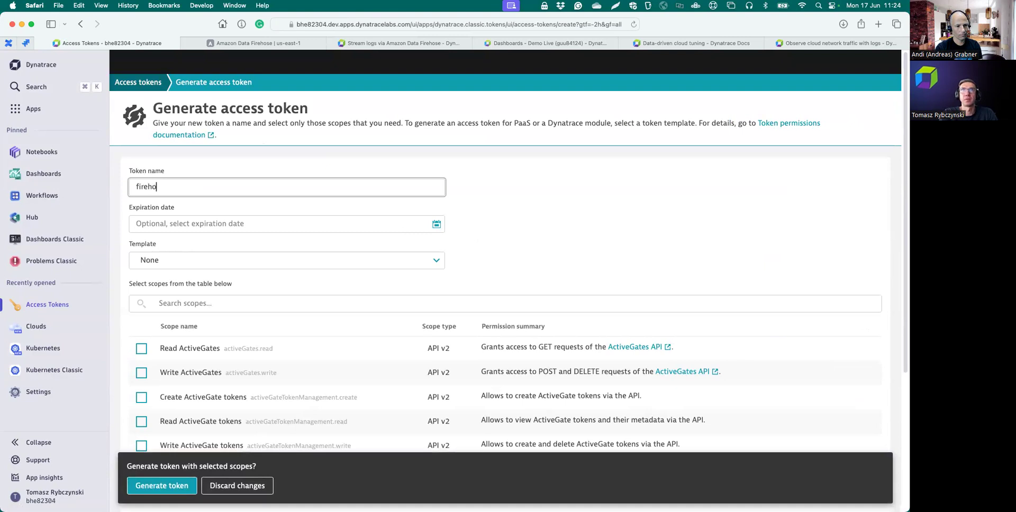
text(se-demo)
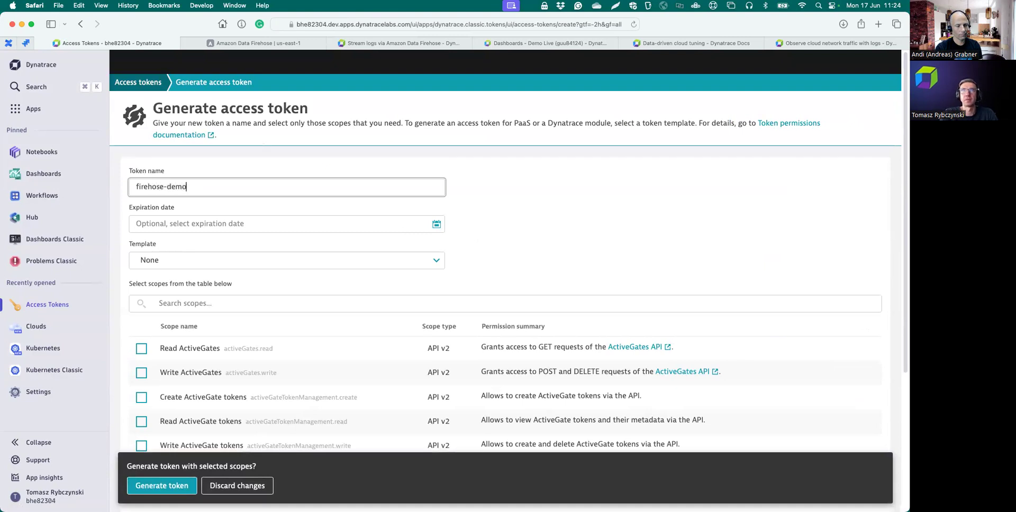
click(189, 305)
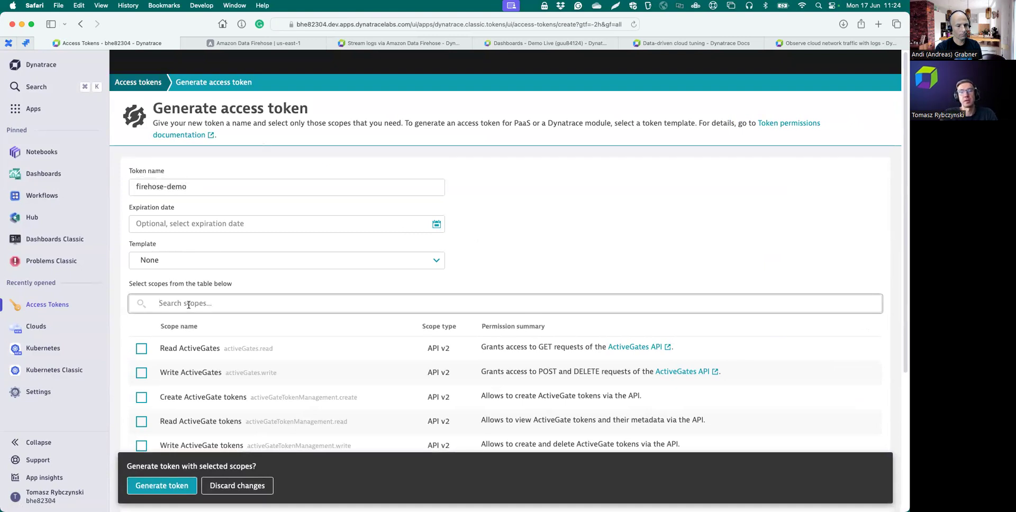
text(lo)
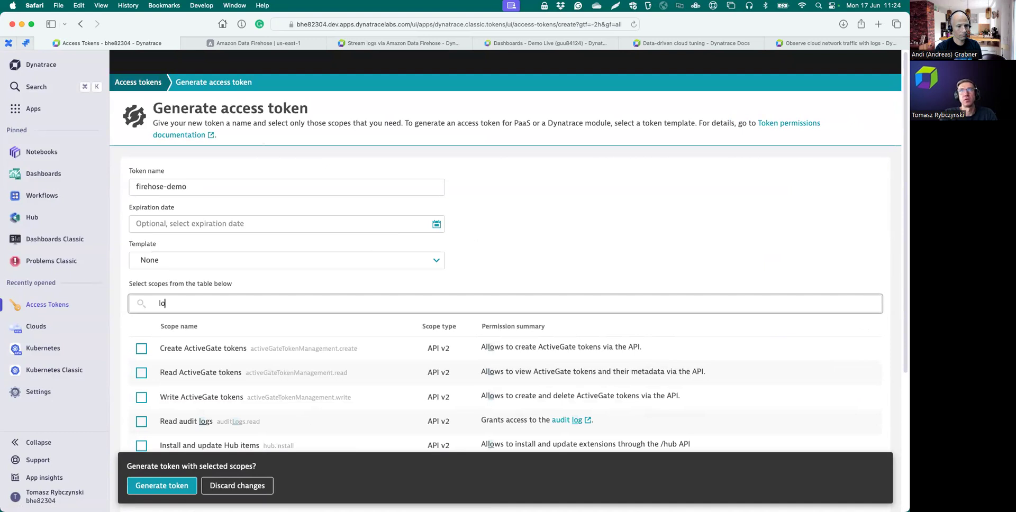
text(g)
click(141, 379)
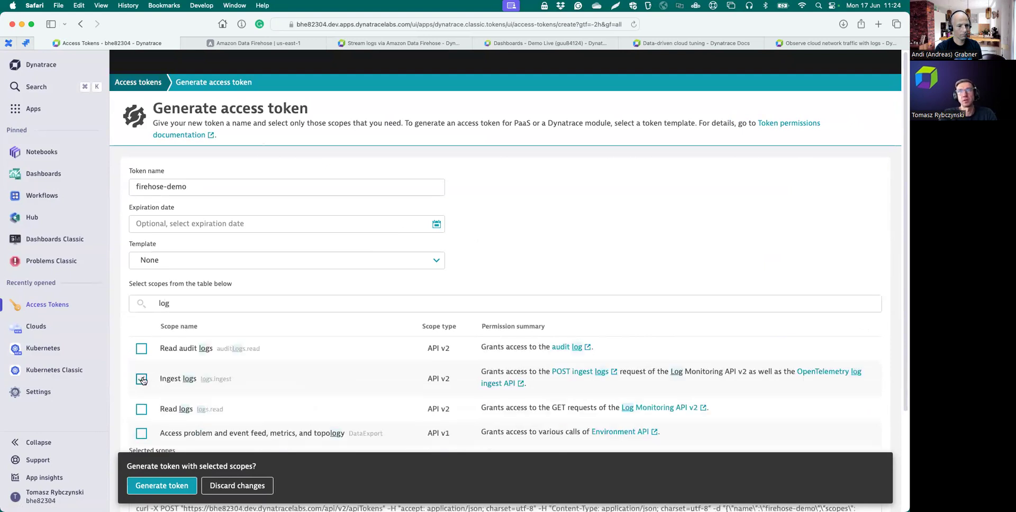
click(163, 486)
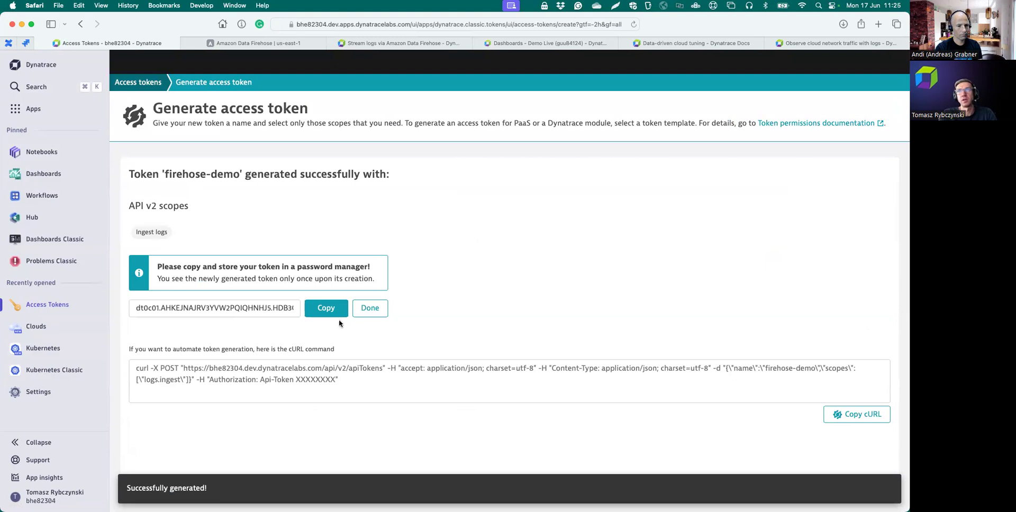
click(326, 309)
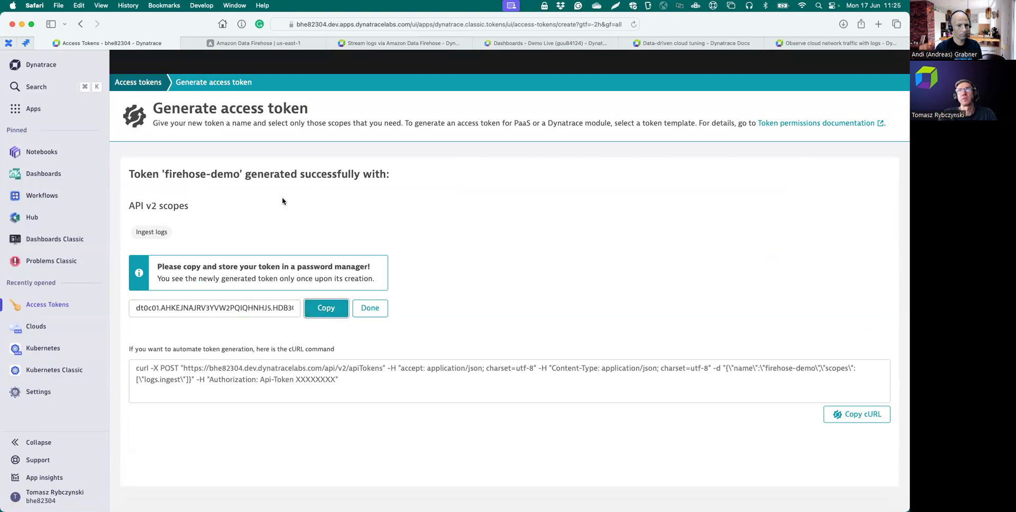
click(246, 46)
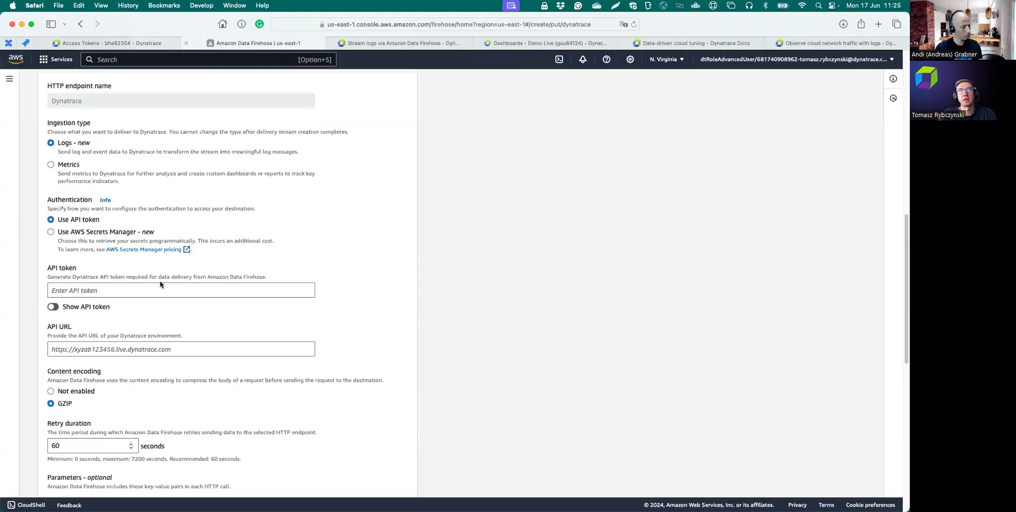
- Enter the copied firehose-demo token as API token and the Dynatrace environment URL as API URL
click(86, 290)
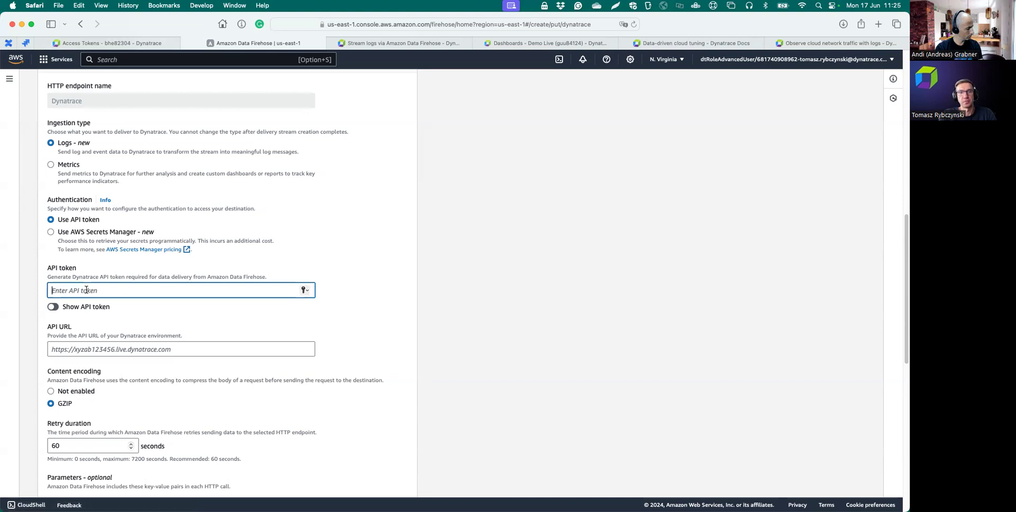
key(super+v)
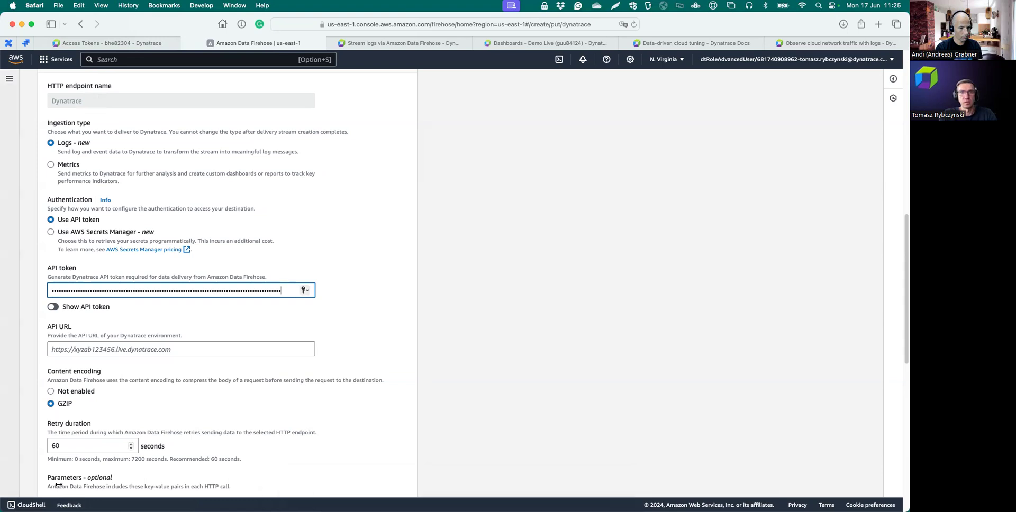
click(2, 458)
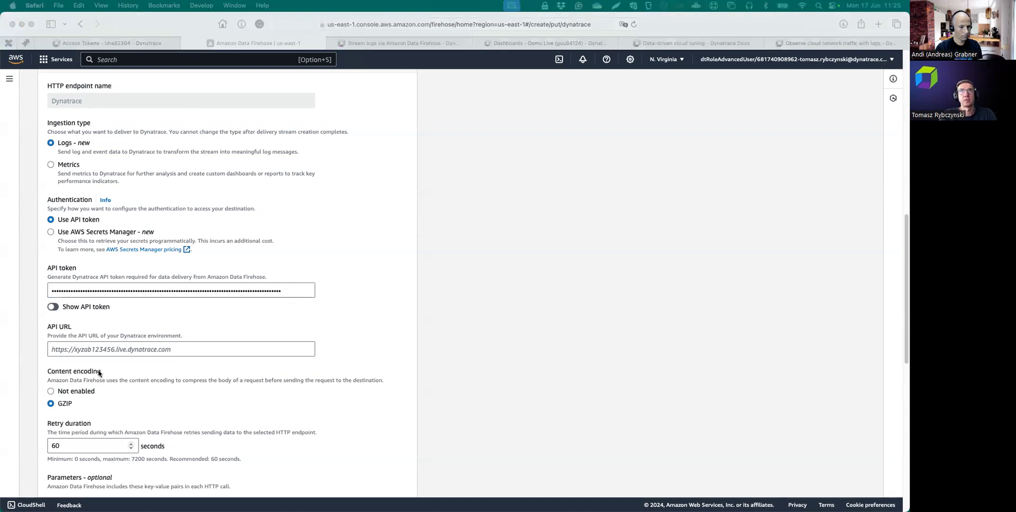
click(101, 349)
click(97, 350)
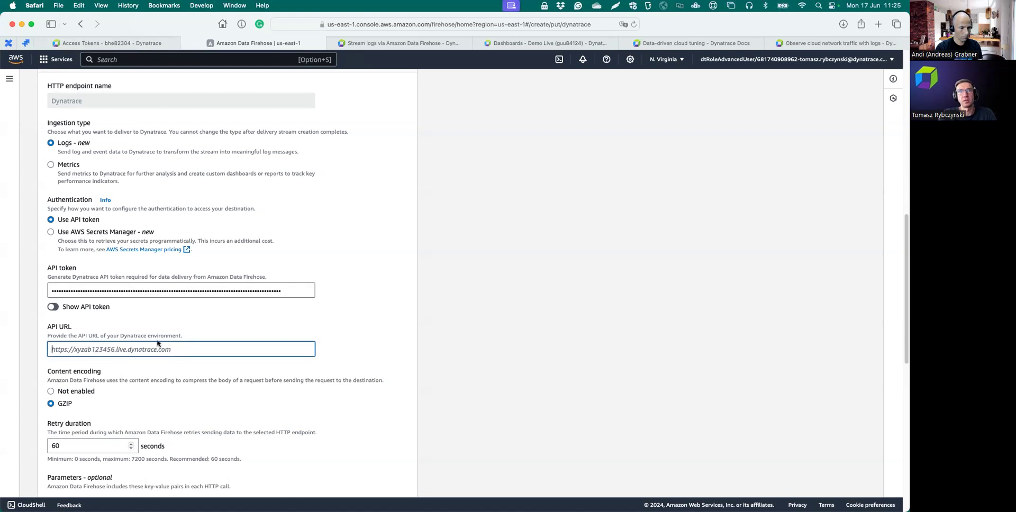
key(super+v)
- Change the retry duration from 60 to 900 seconds
scroll(207, 376, down, 2)
scroll(205, 379, down, 1)
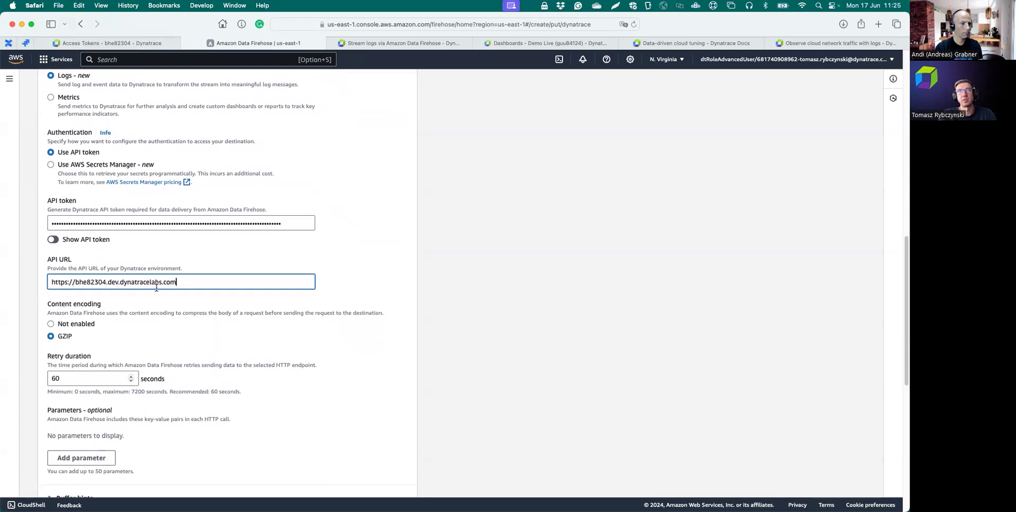
scroll(166, 313, down, 3)
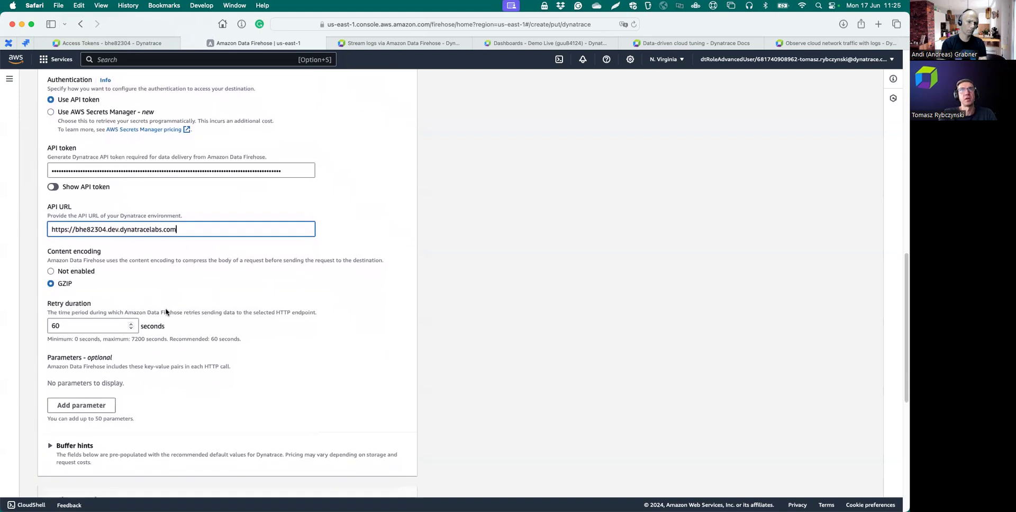
scroll(167, 323, down, 2)
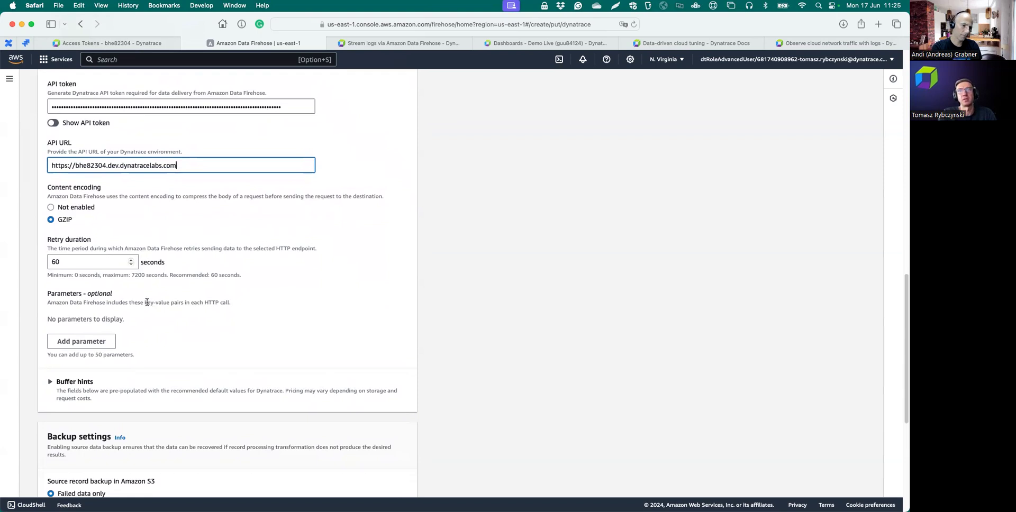
scroll(74, 290, down, 2)
click(66, 243)
drag(65, 243, 45, 245)
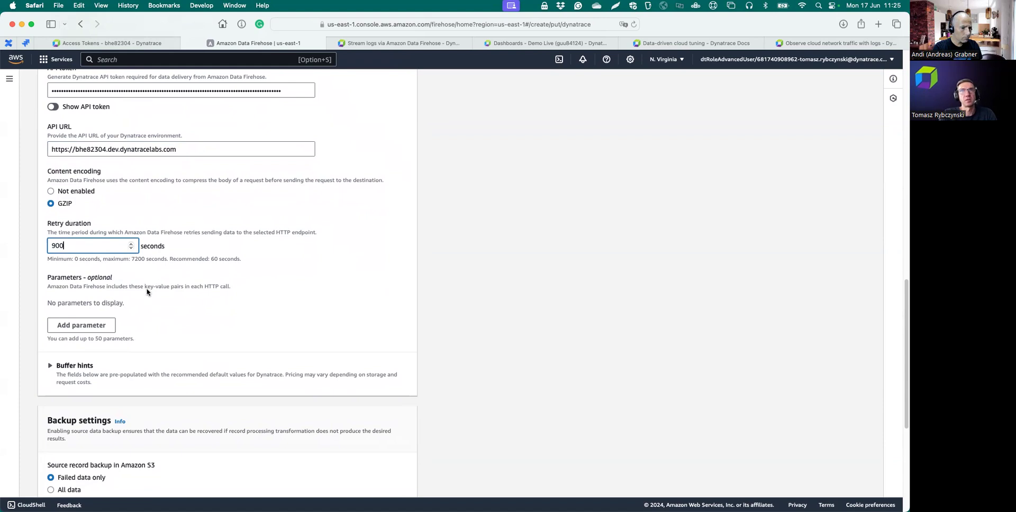
text(900)
- Under Buffer hints, lower the buffer size from 5 to 1 MiB
scroll(148, 292, down, 1)
click(69, 350)
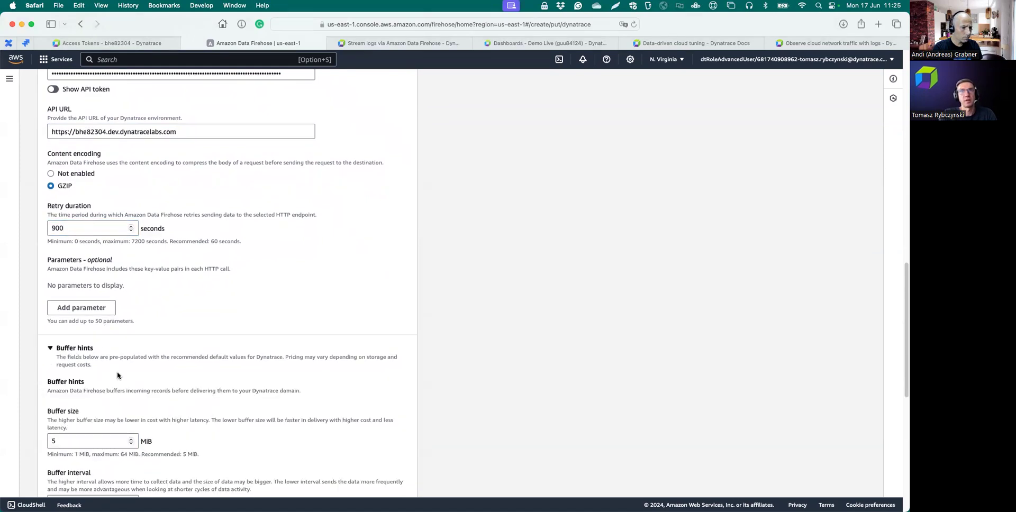
scroll(117, 376, down, 2)
click(61, 414)
key(BackSpace)
text(1)
scroll(303, 391, down, 2)
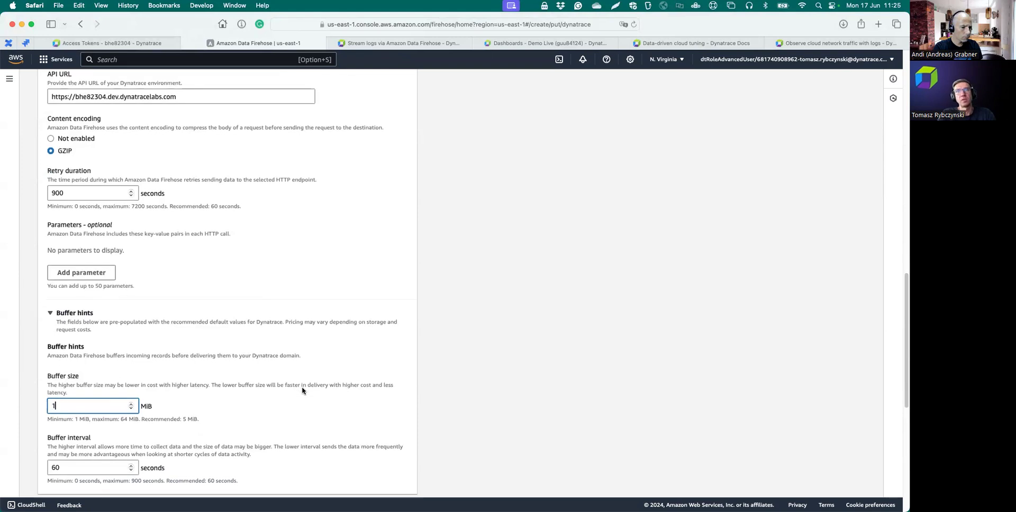
scroll(302, 391, down, 2)
scroll(302, 391, down, 5)
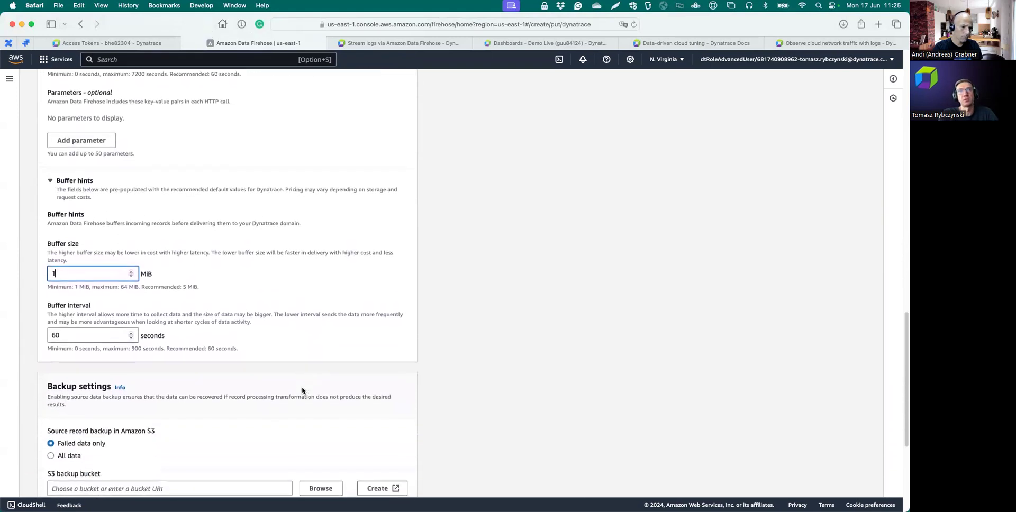
scroll(302, 391, down, 3)
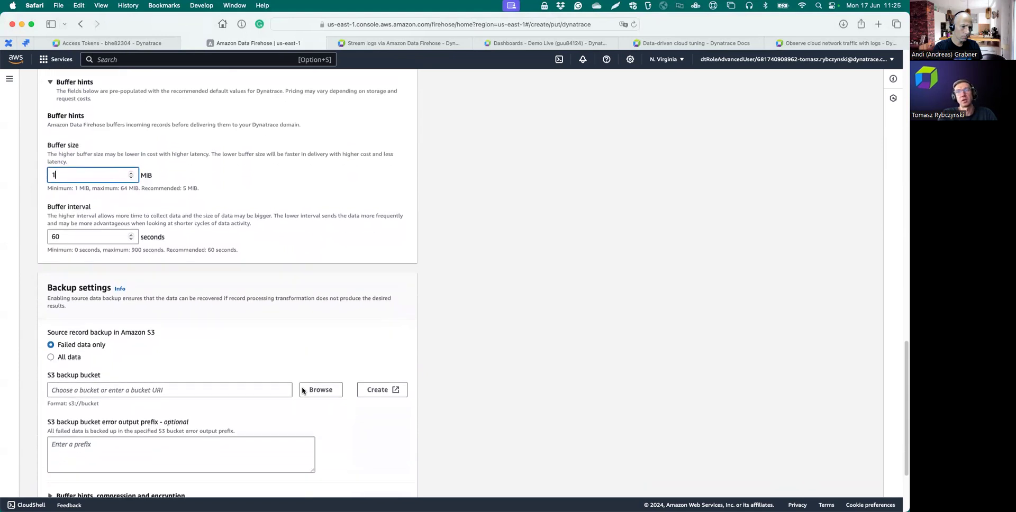
scroll(158, 334, down, 4)
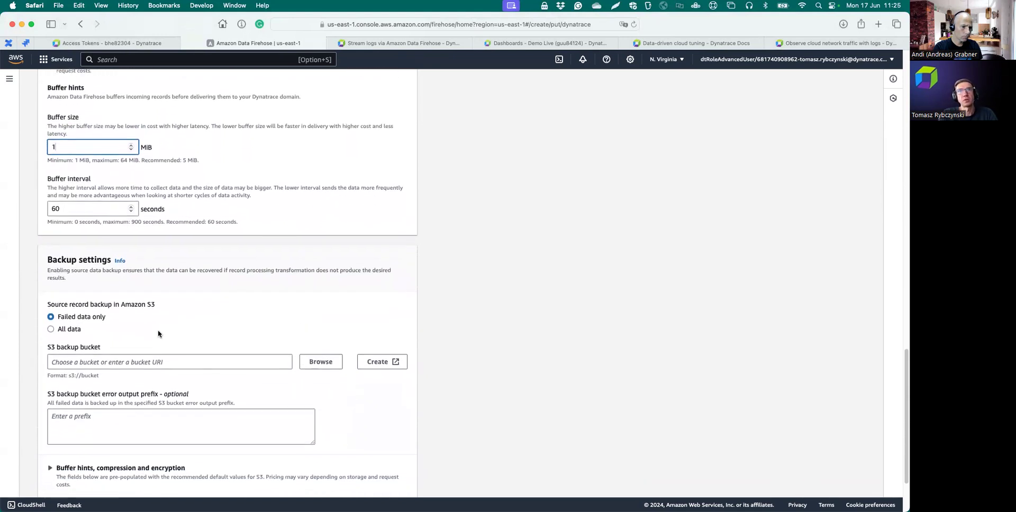
scroll(158, 334, up, 2)
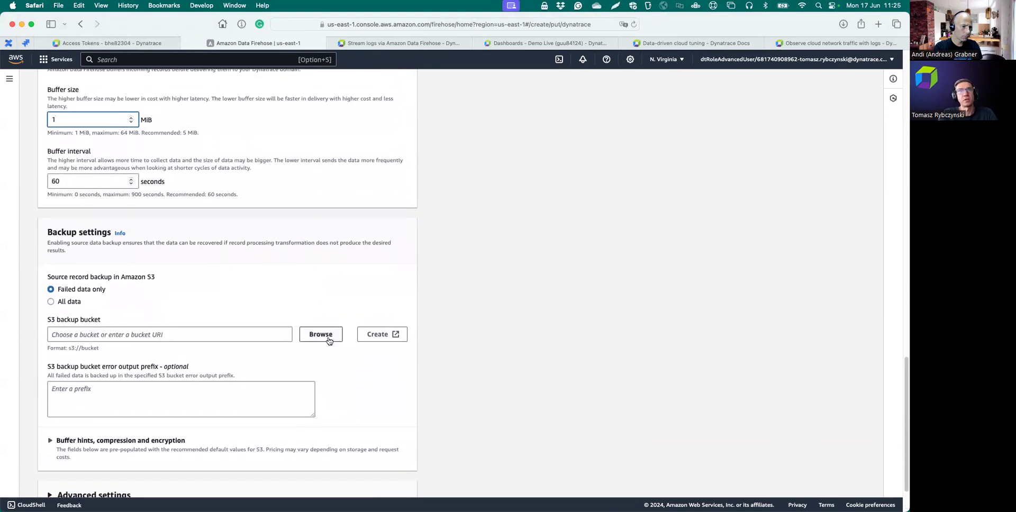
- Choose the tr-firehose-demo bucket as the S3 backup bucket
click(313, 336)
click(95, 197)
text(tr-)
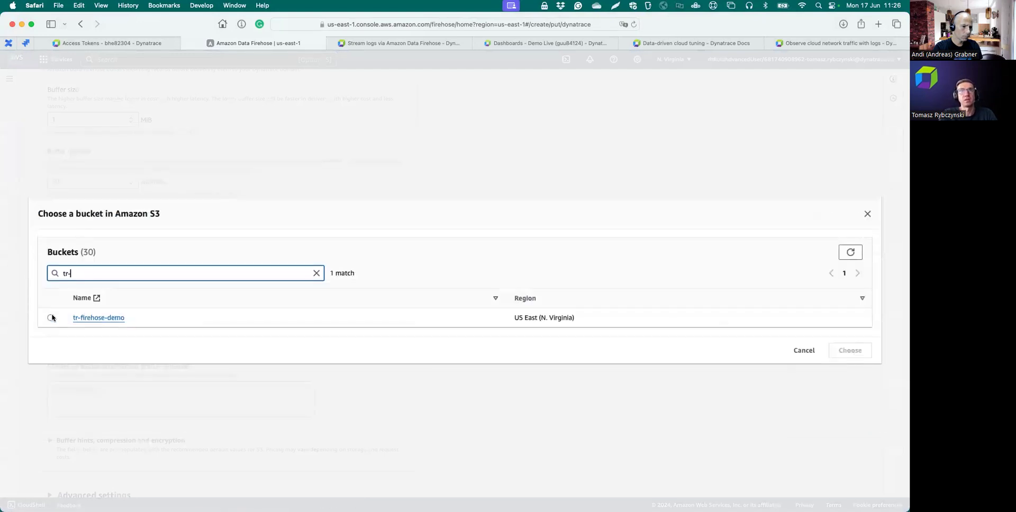
click(51, 318)
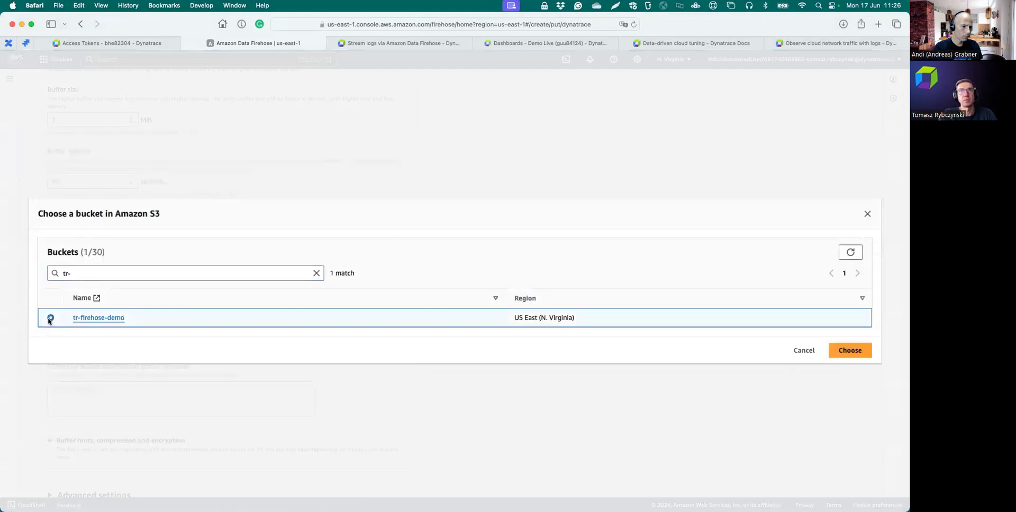
click(852, 351)
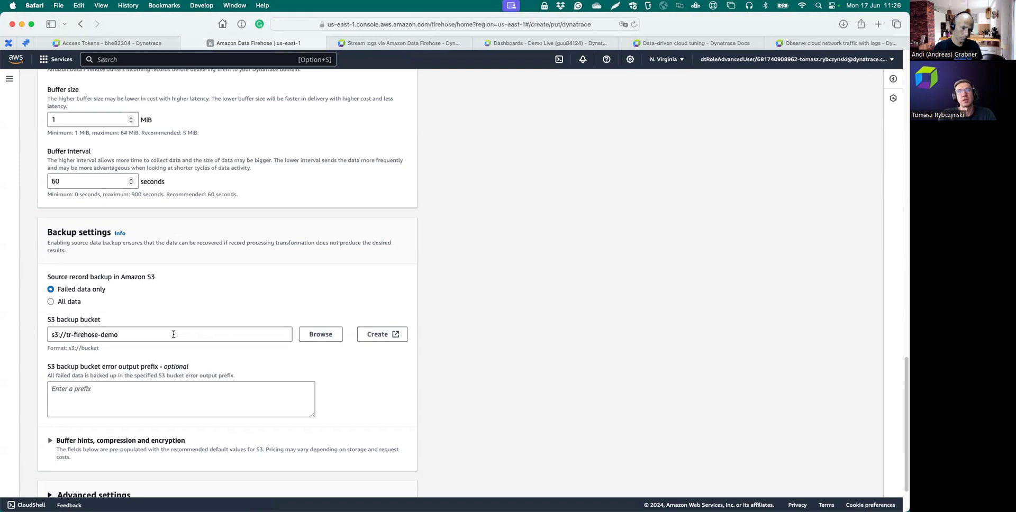
- Create the Firehose-demo stream, now showing status Creating
scroll(173, 335, down, 1)
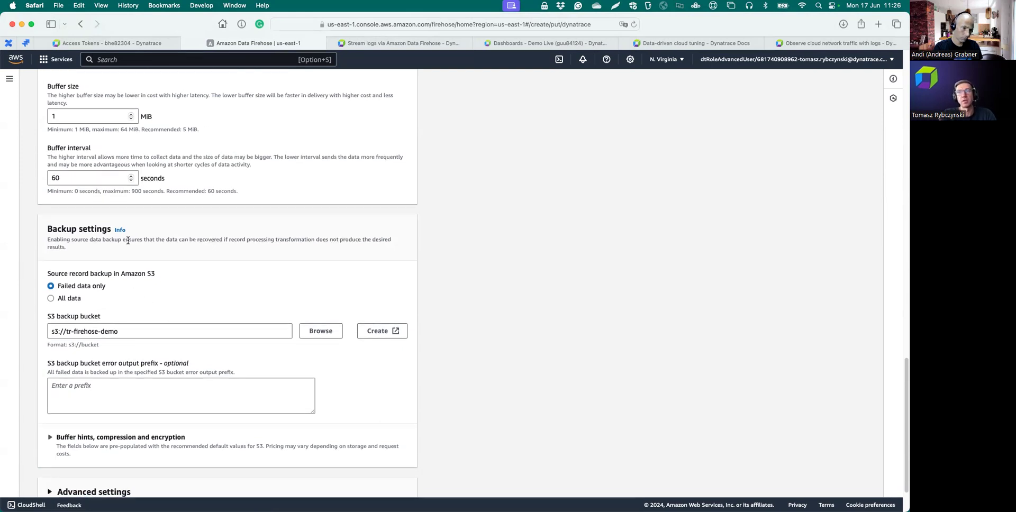
scroll(127, 240, down, 5)
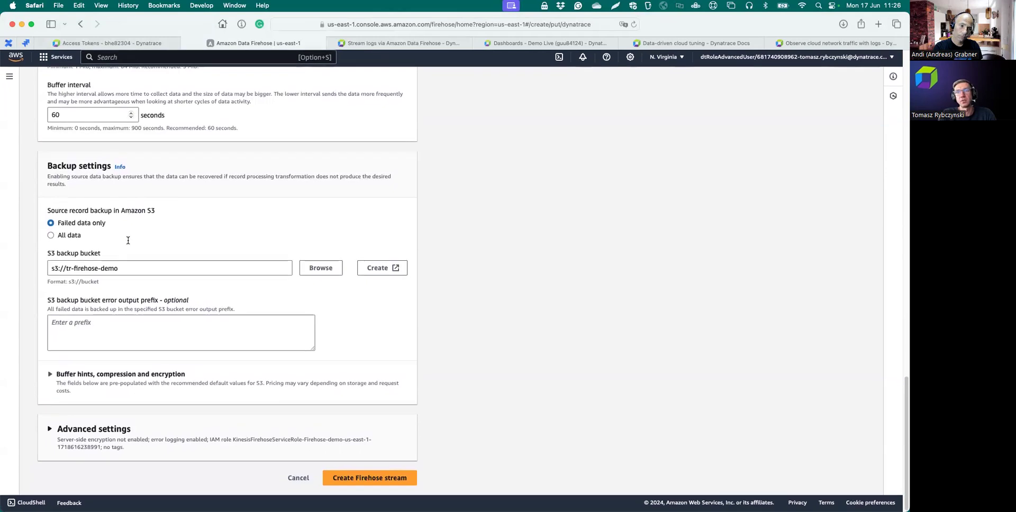
click(351, 481)
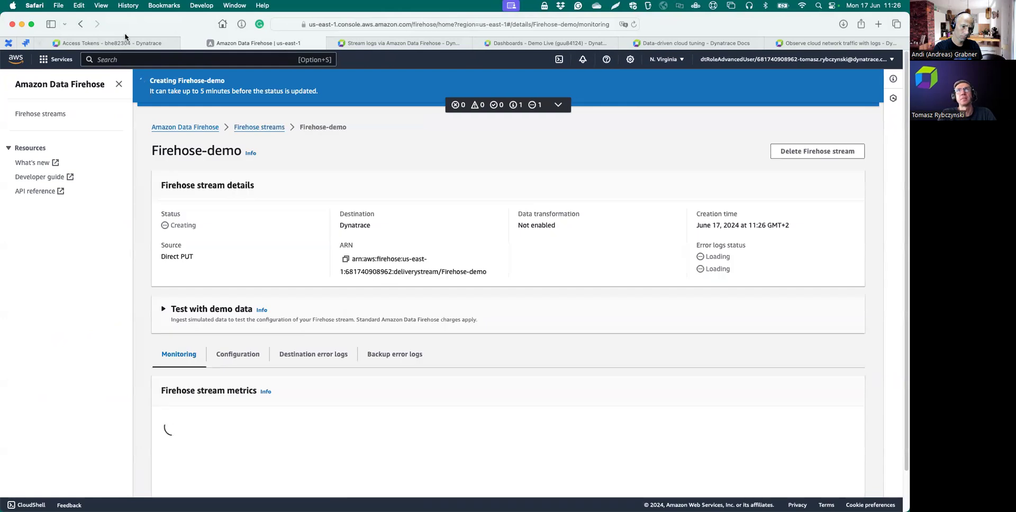
- Finish the firehose-demo token in Dynatrace so it tops the 38 access tokens, then return to Firehose
click(122, 43)
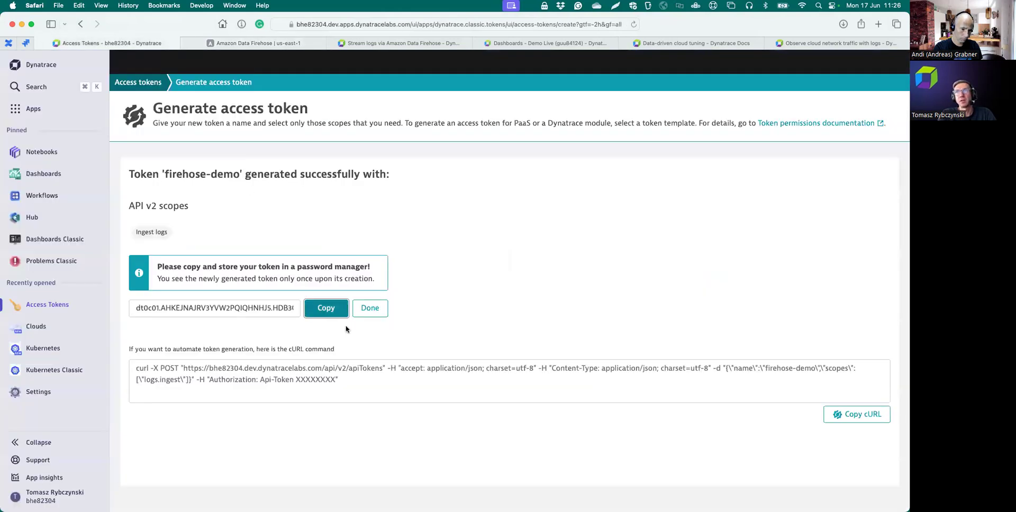
click(370, 308)
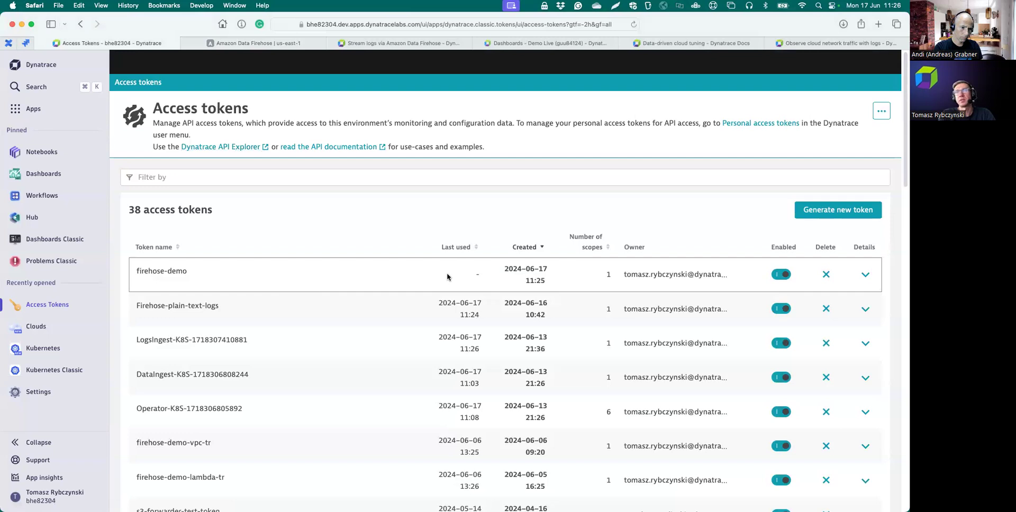
click(256, 46)
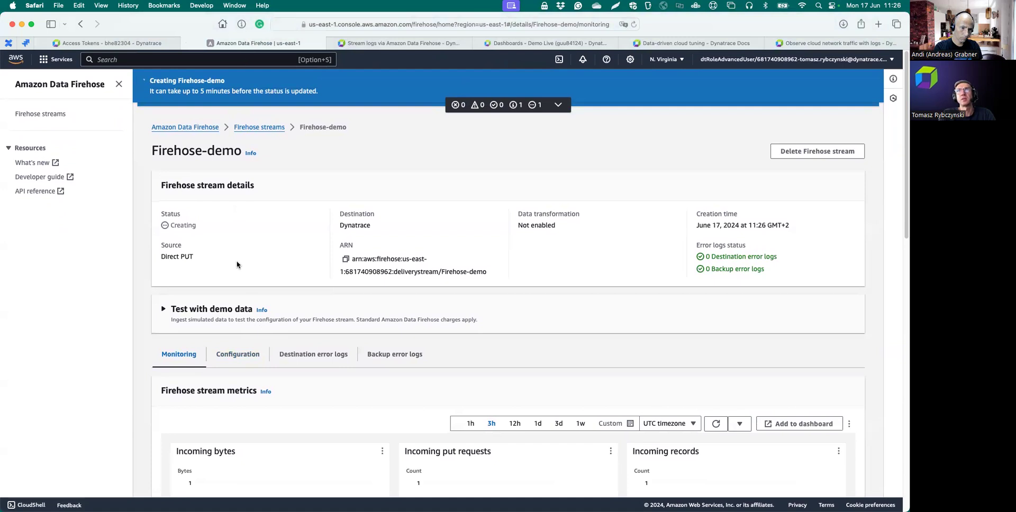
- Expand 'Test with demo data' and wait until Firehose-demo shows Active with Dynatrace as destination
click(209, 280)
scroll(211, 275, down, 2)
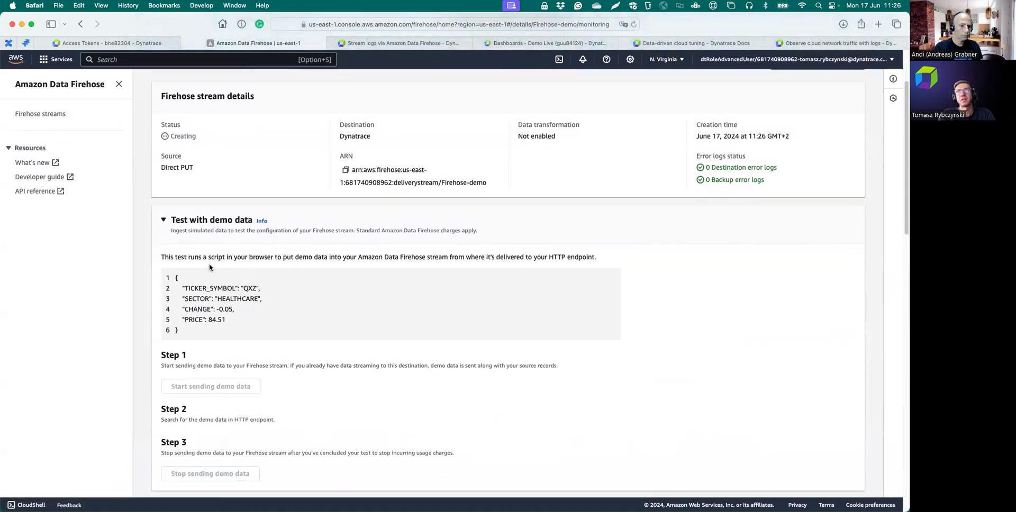
scroll(212, 263, down, 1)
scroll(212, 262, down, 1)
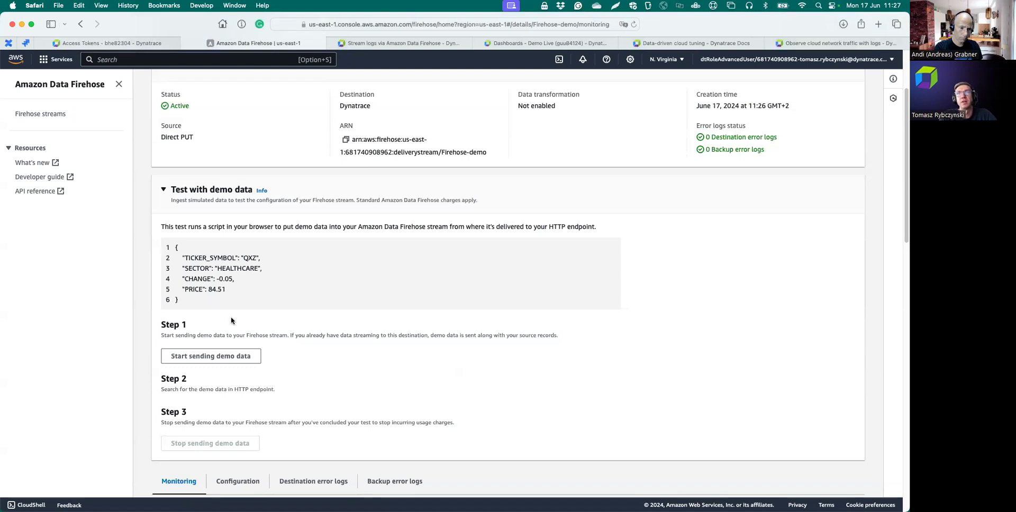
scroll(230, 320, up, 5)
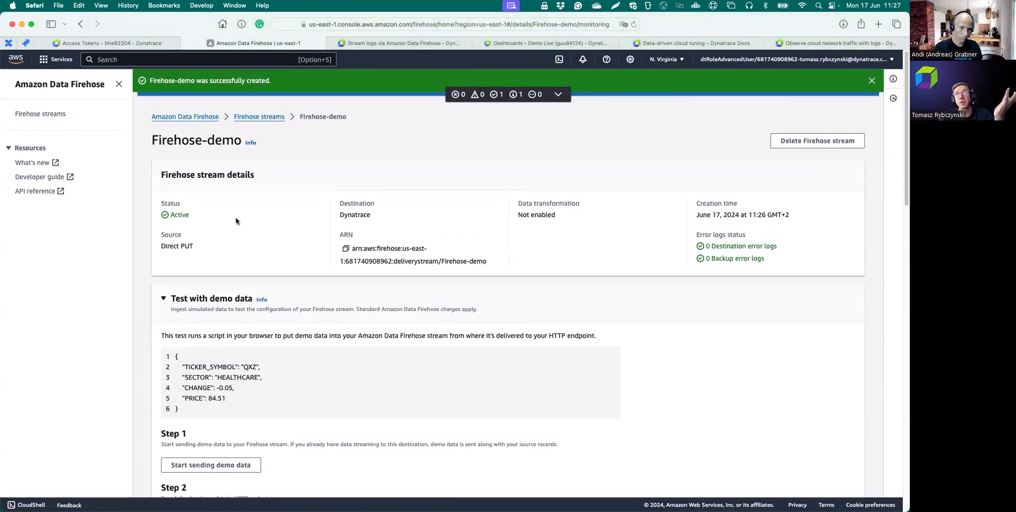
scroll(236, 221, down, 1)
scroll(236, 220, up, 1)
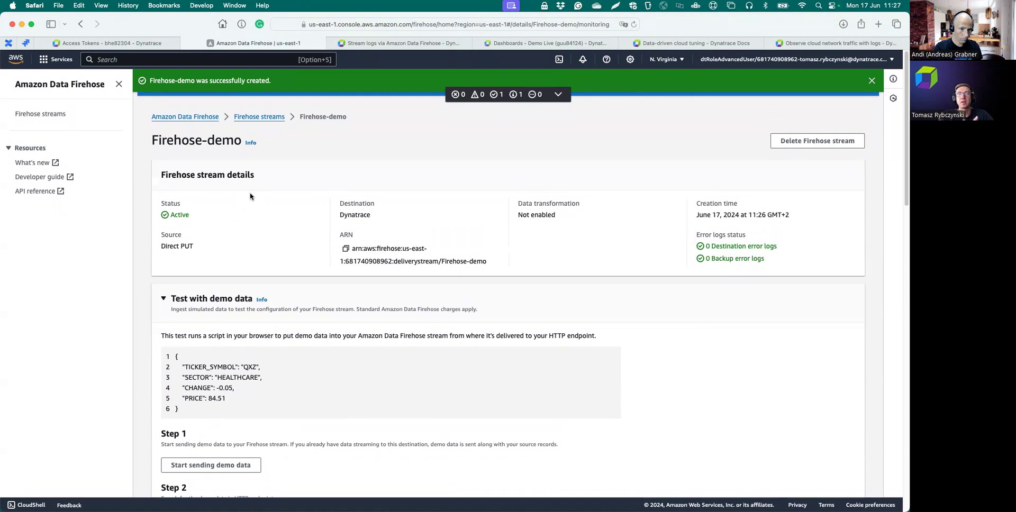
- Open the LogGenLambda function in the Lambda console
click(43, 62)
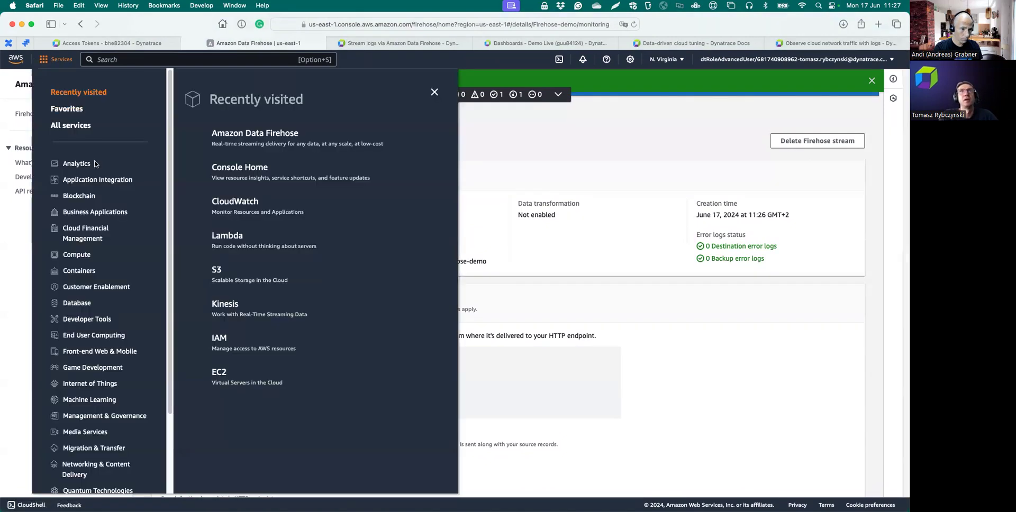
click(233, 204)
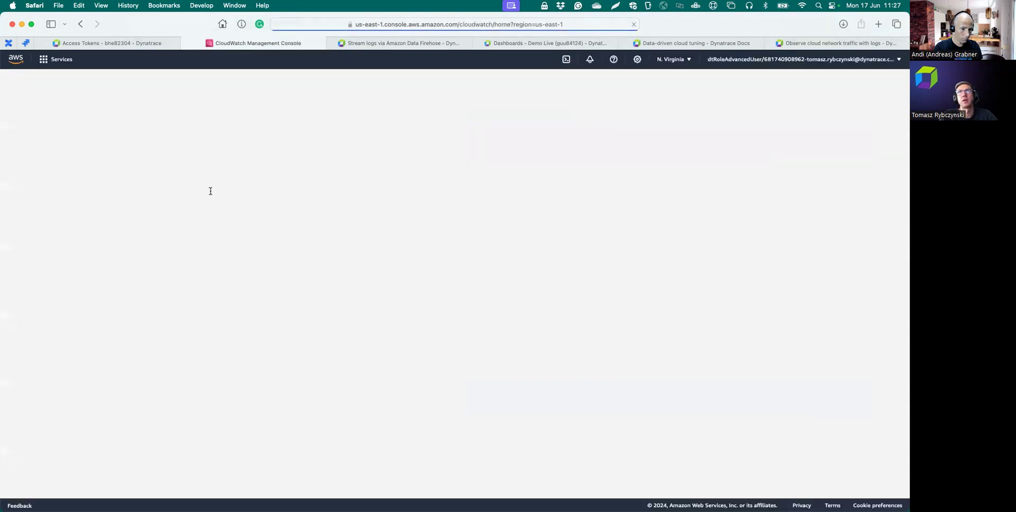
click(42, 60)
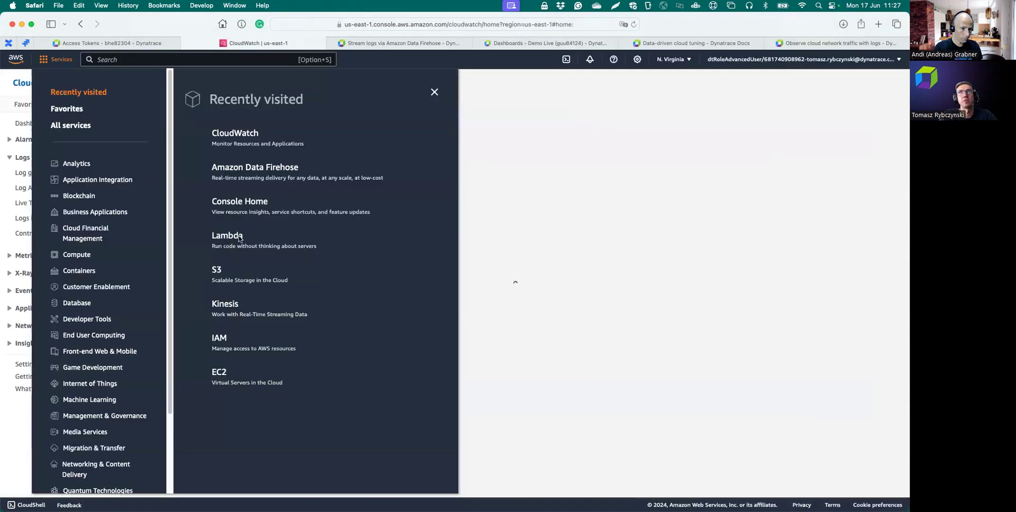
click(226, 239)
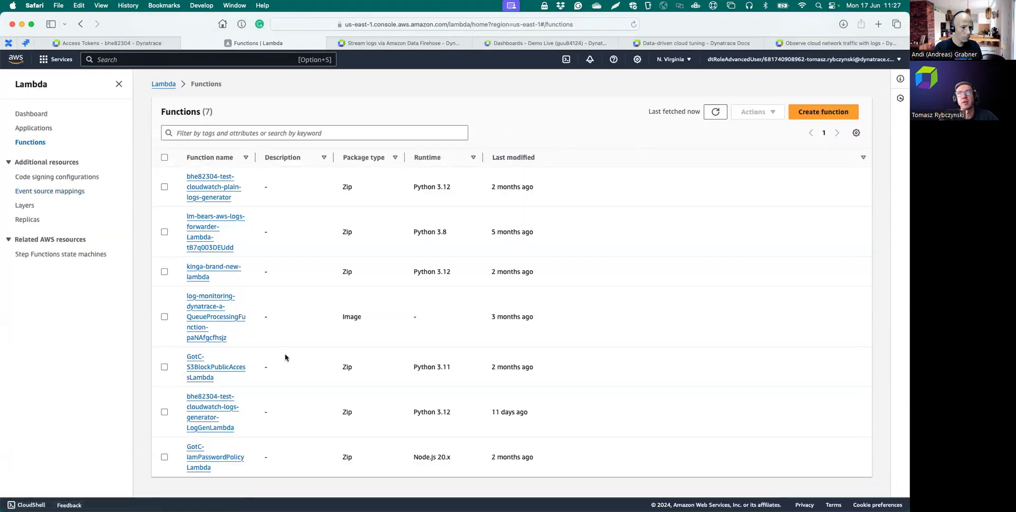
click(208, 413)
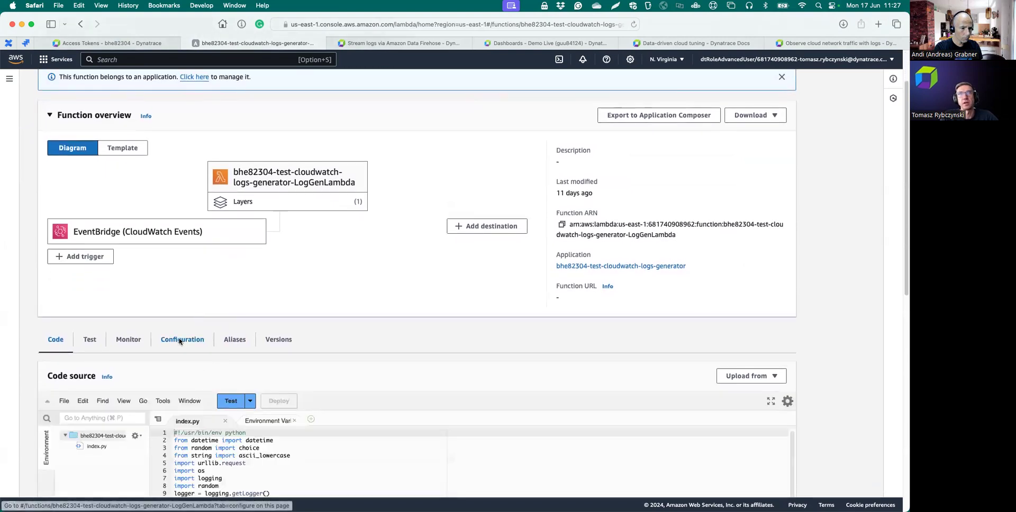
- Open LogGenLambda's /aws/lambda CloudWatch log group from its Monitoring and operations tools configuration
click(180, 340)
scroll(251, 350, down, 5)
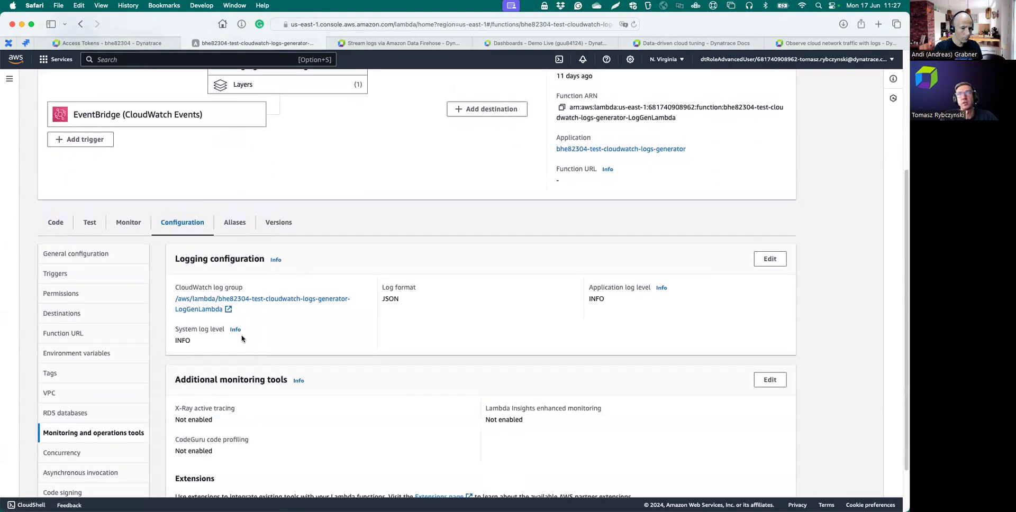
click(230, 300)
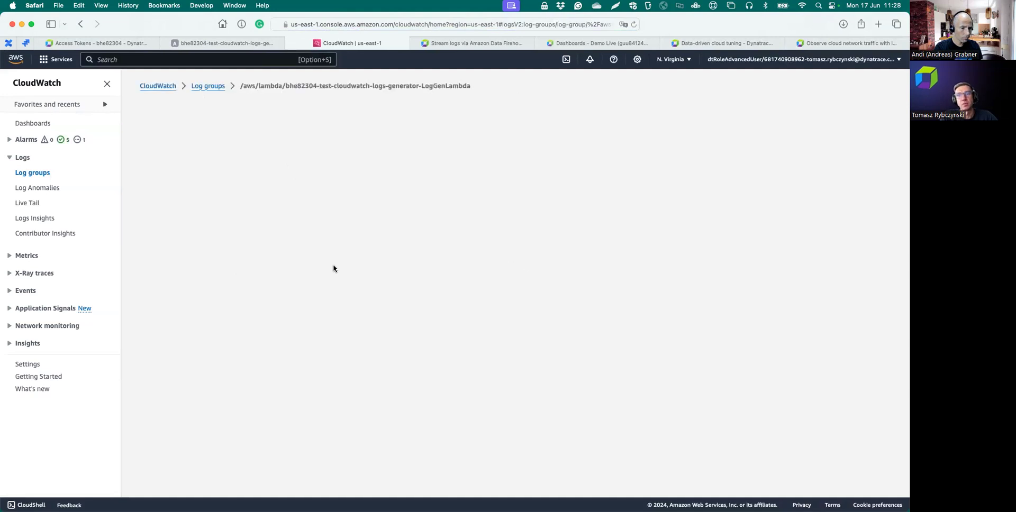
- Show the log group's empty Subscription filters list and expand the Create options
scroll(333, 269, down, 5)
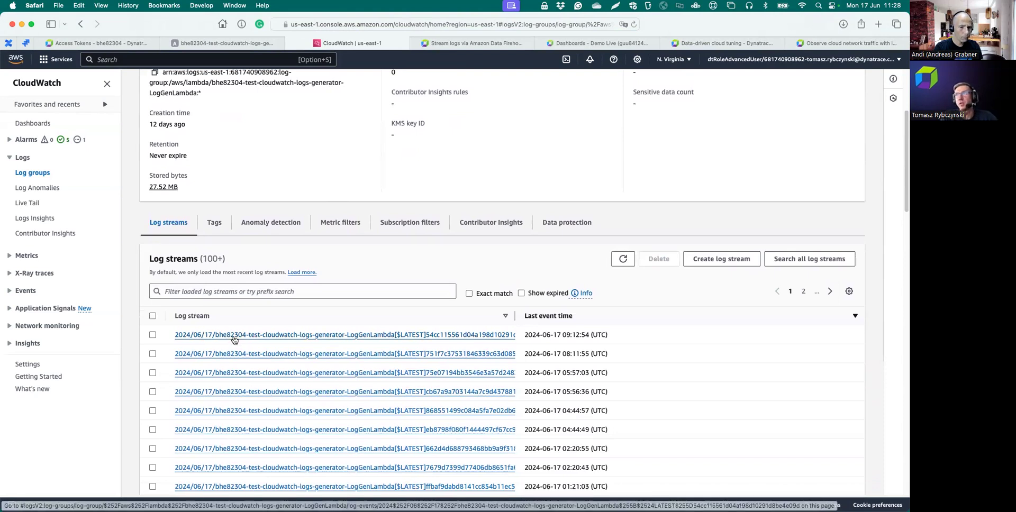
scroll(234, 340, up, 1)
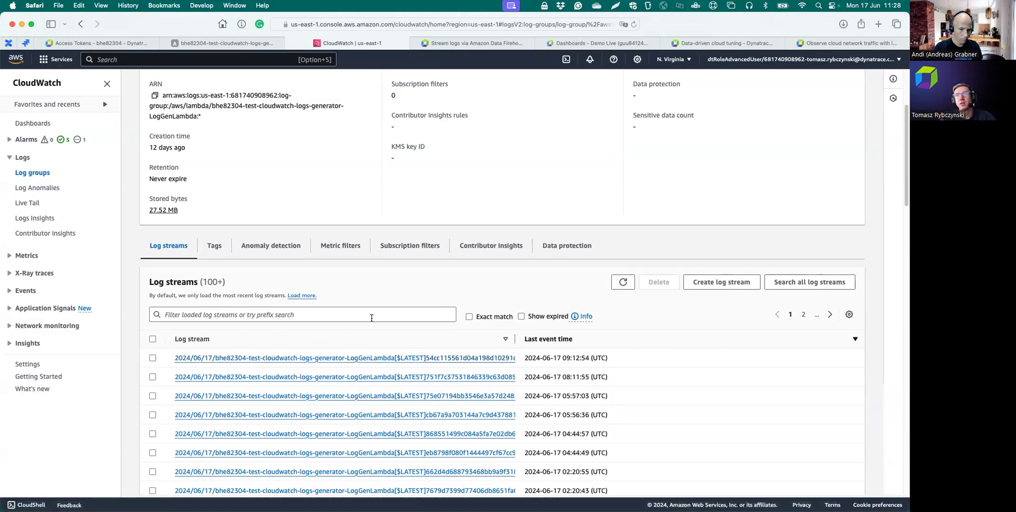
click(402, 247)
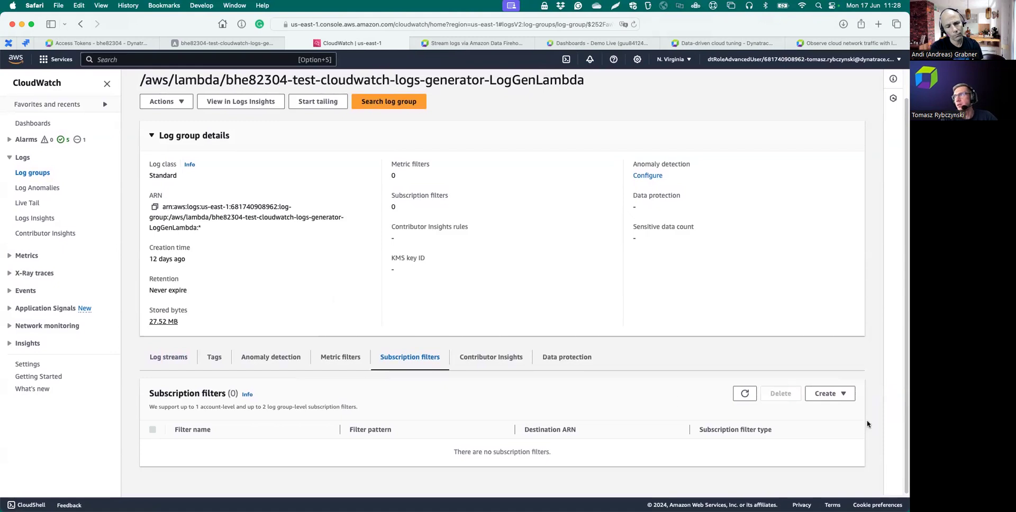
click(828, 393)
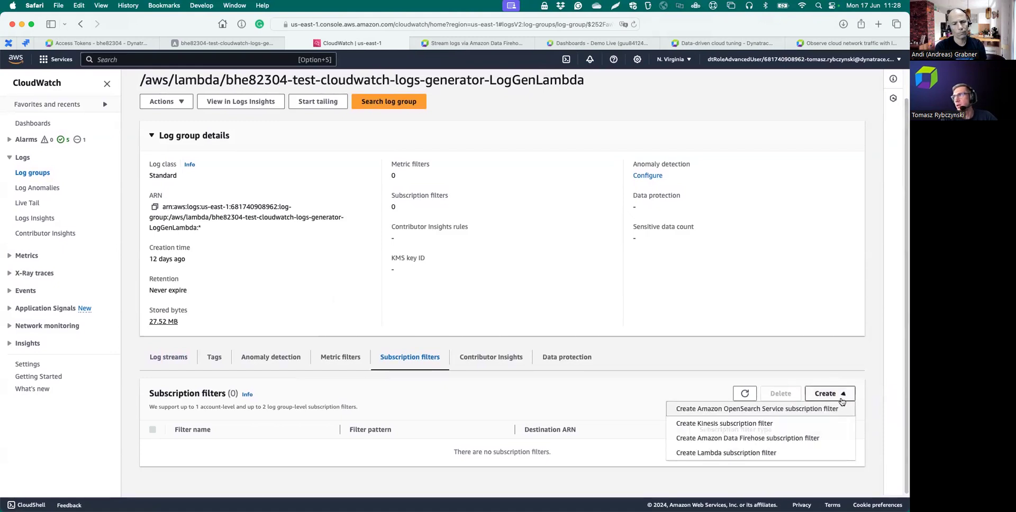
- Start an Amazon Data Firehose subscription filter with Firehose-demo as the destination stream
click(743, 442)
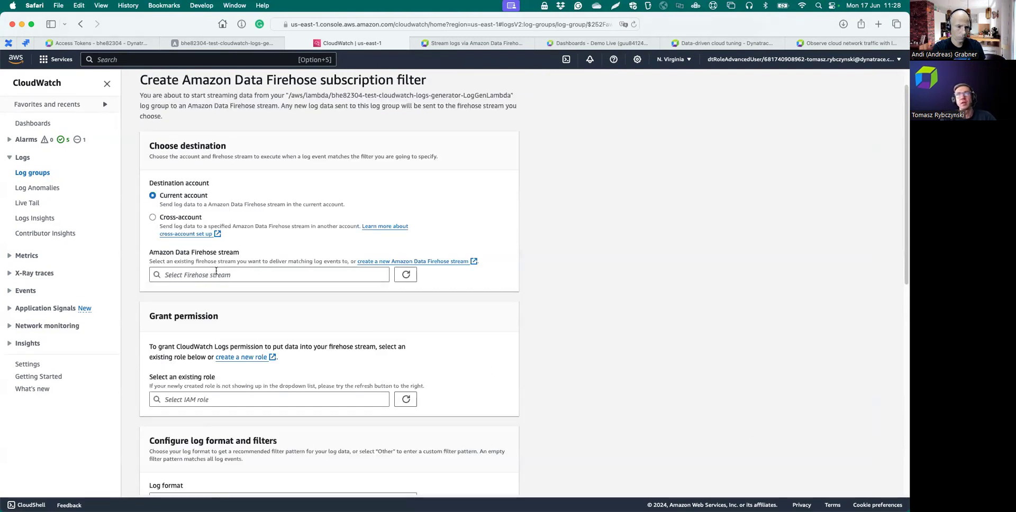
click(373, 274)
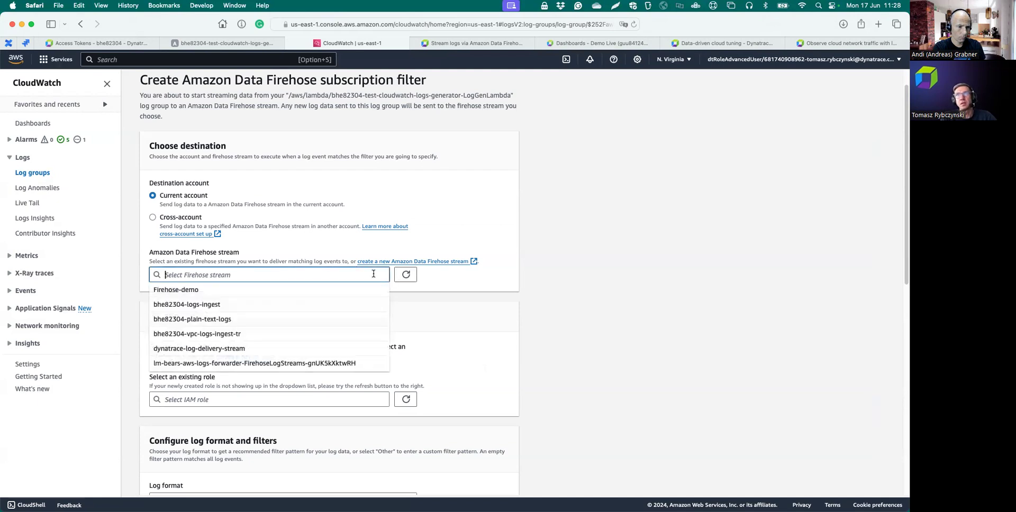
click(266, 293)
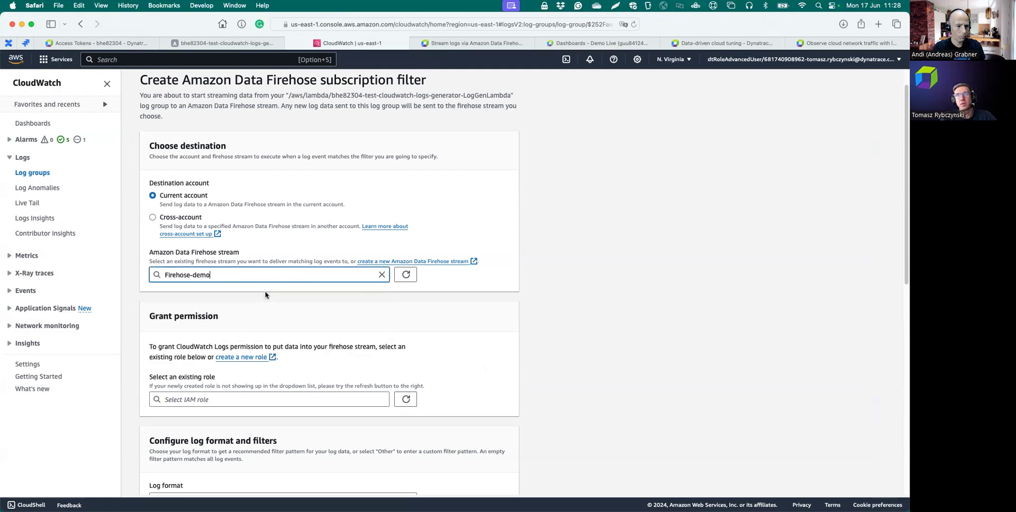
scroll(293, 335, down, 5)
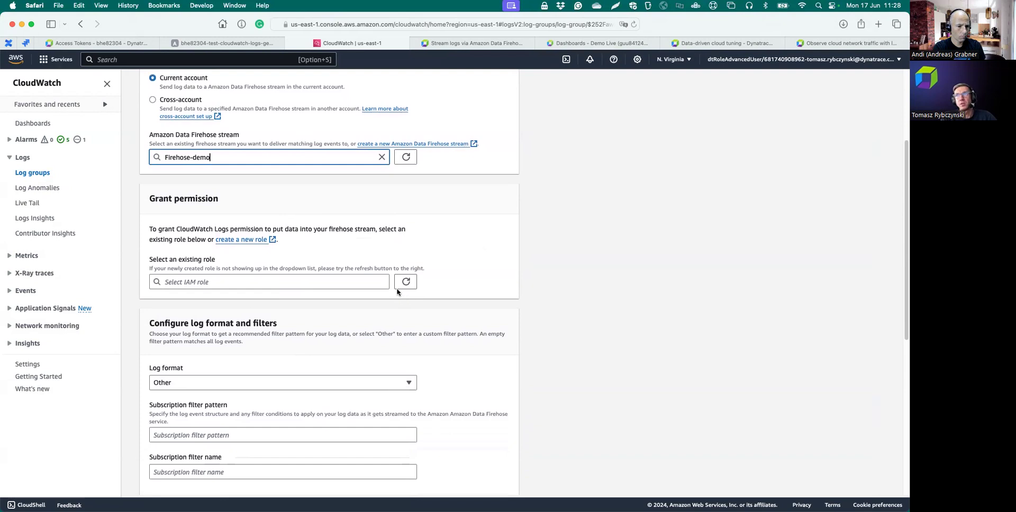
- Select the existing logs-to-firehose IAM role, then switch to the Dynatrace documentation
click(378, 283)
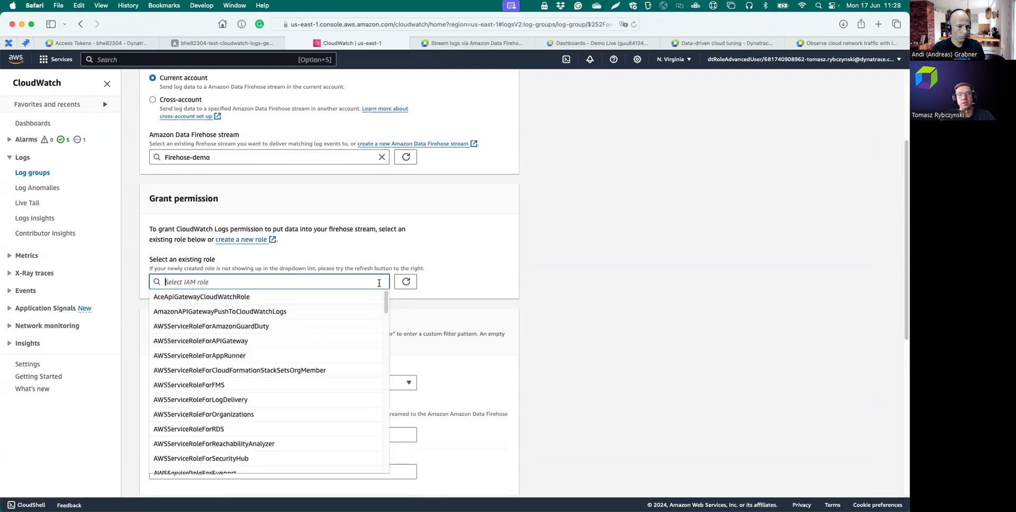
text(bhe)
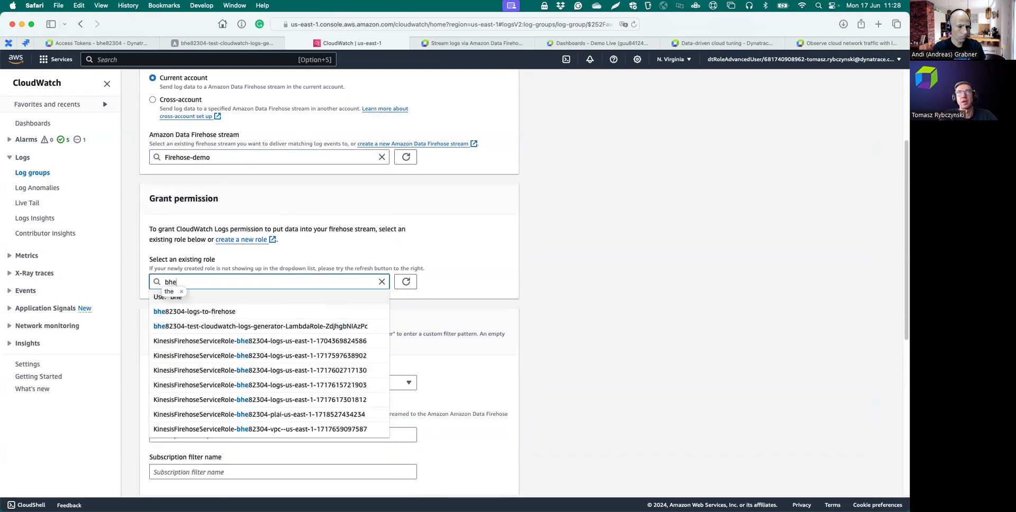
click(201, 315)
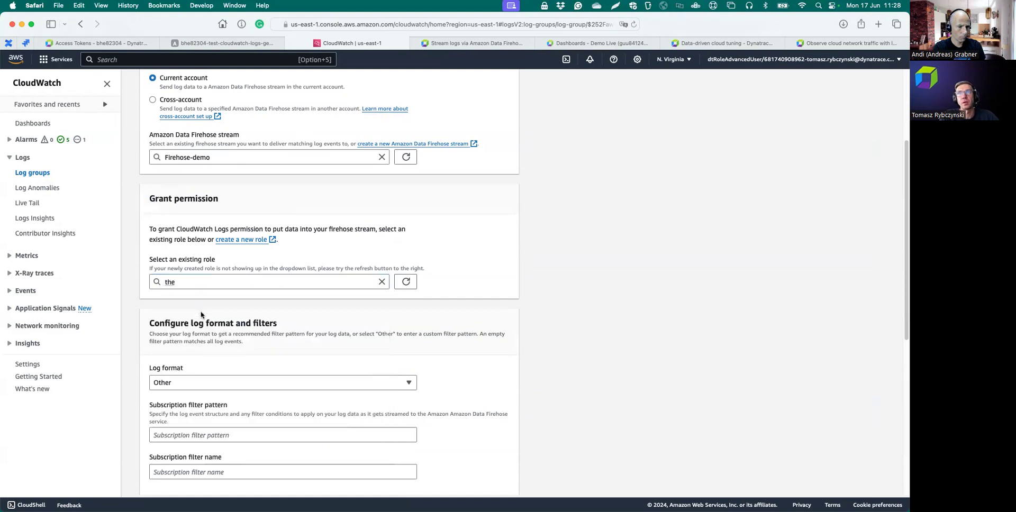
click(217, 278)
key(BackSpace)
key(BackSpace)
key(BackSpace)
text(bh)
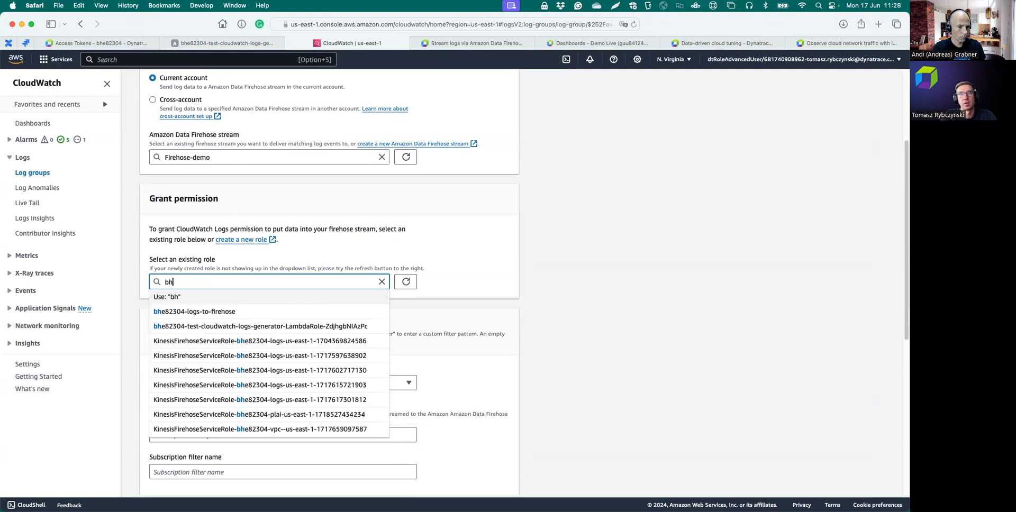
click(178, 313)
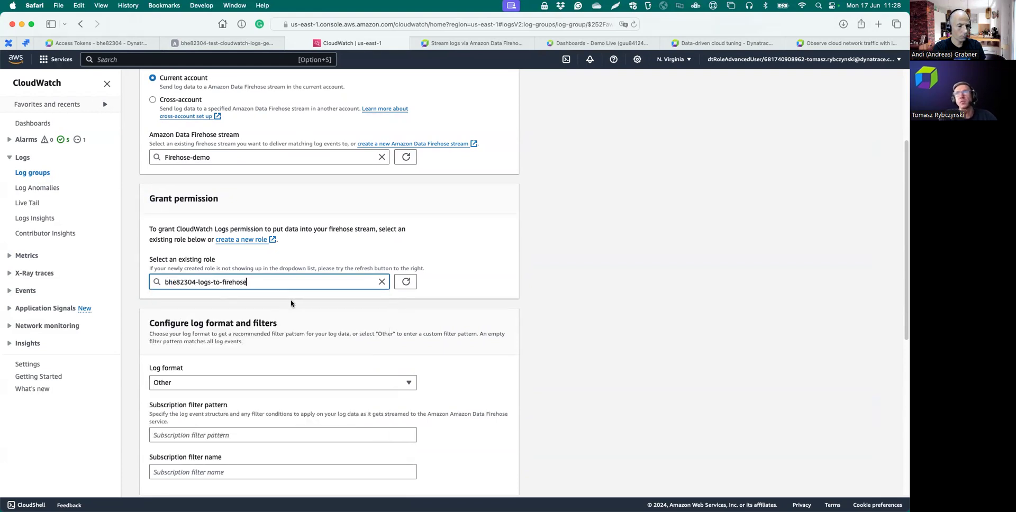
click(550, 82)
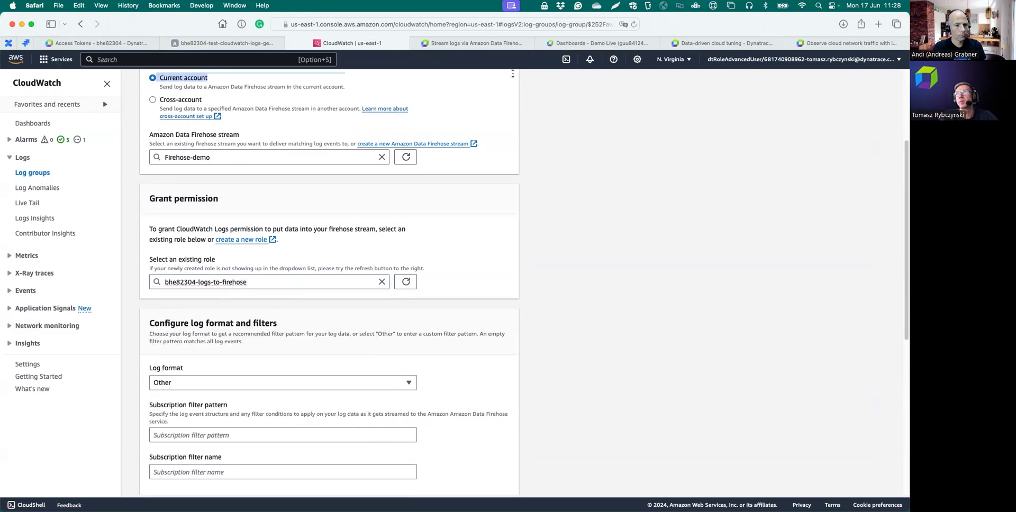
scroll(508, 59, up, 1)
key(ctrl+Tab)
scroll(435, 275, down, 10)
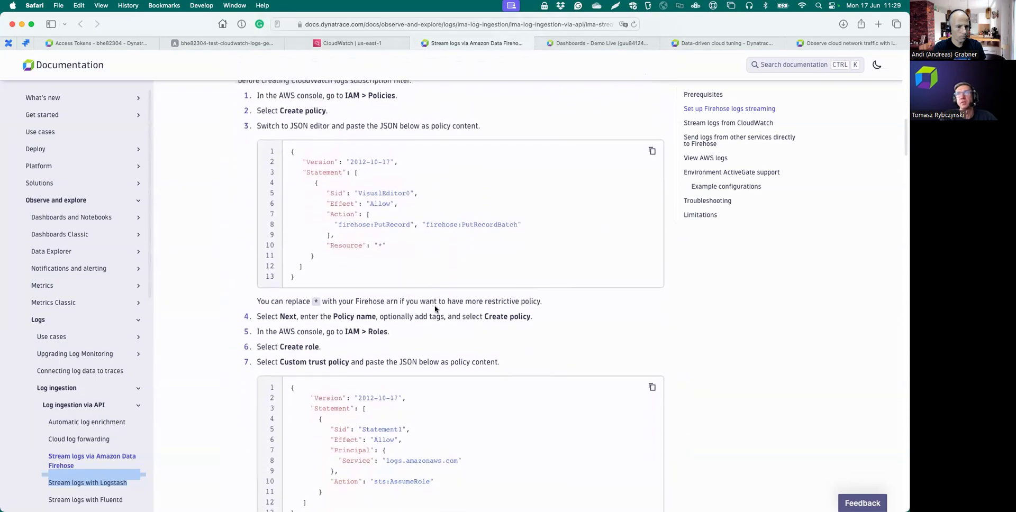
- Review the docs' IAM role section for streaming CloudWatch logs, including its firehose:PutRecord policy
scroll(435, 309, up, 2)
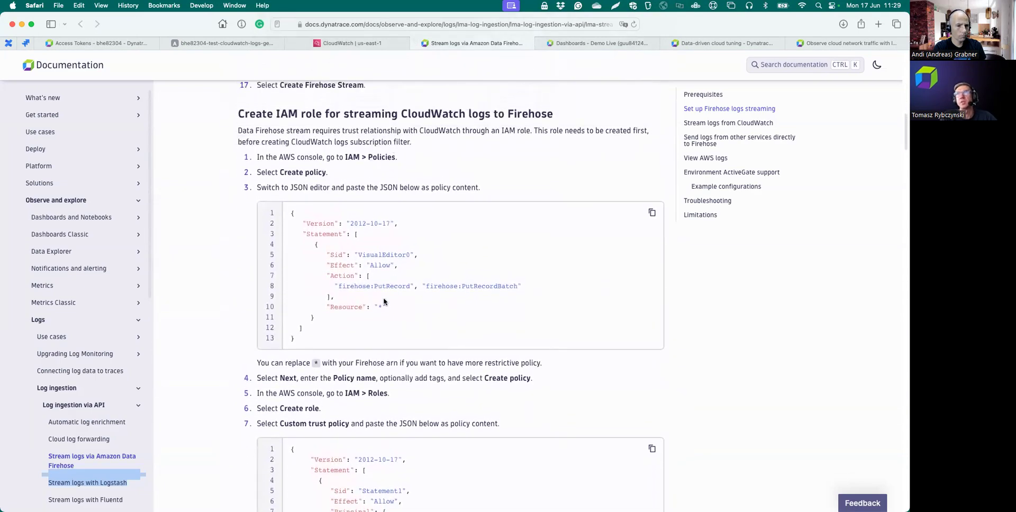
scroll(384, 302, down, 5)
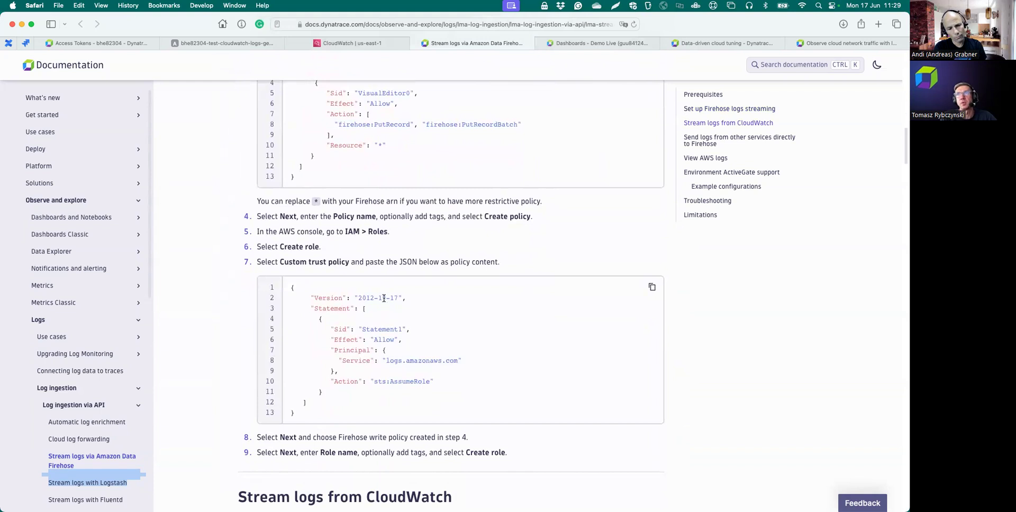
- Back in the CloudWatch form, enter firehose-demo as the subscription filter name
click(337, 47)
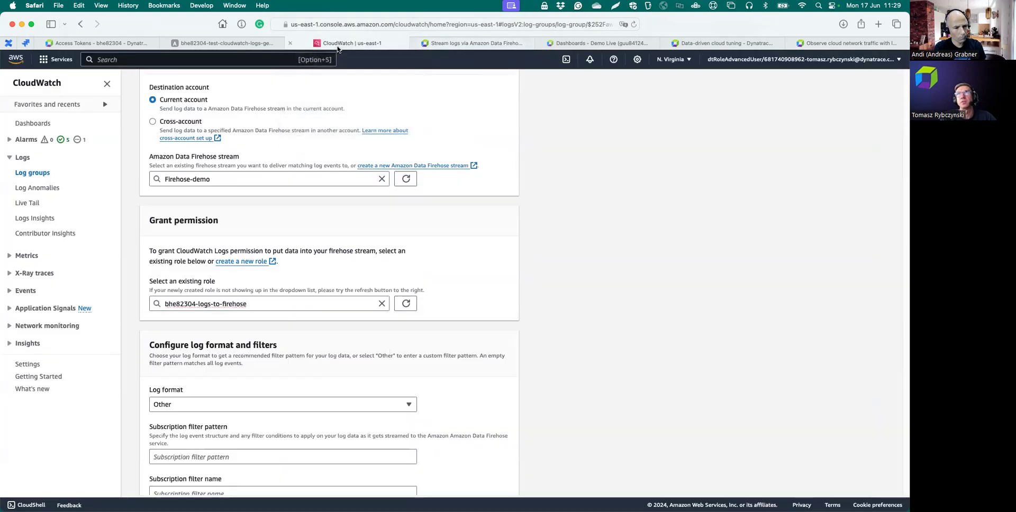
scroll(366, 344, down, 5)
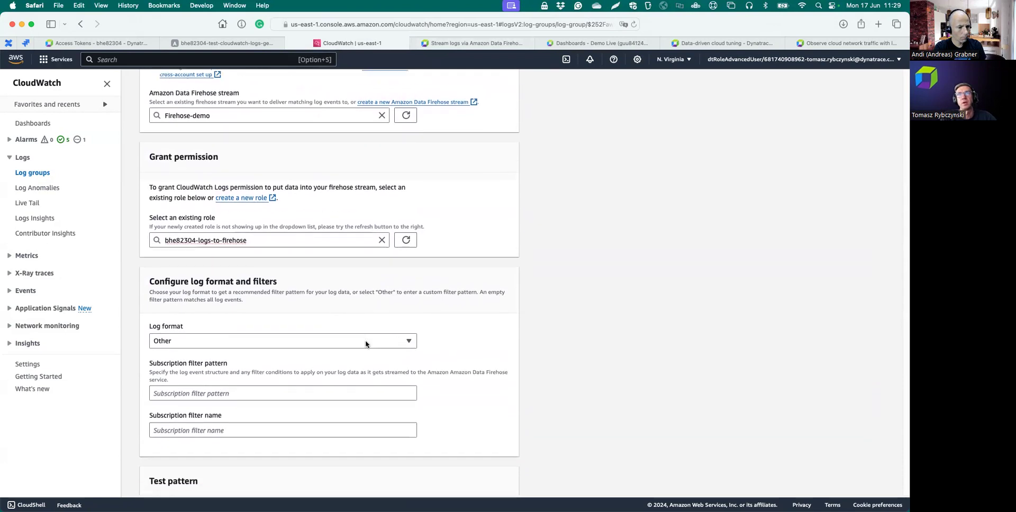
scroll(366, 345, down, 1)
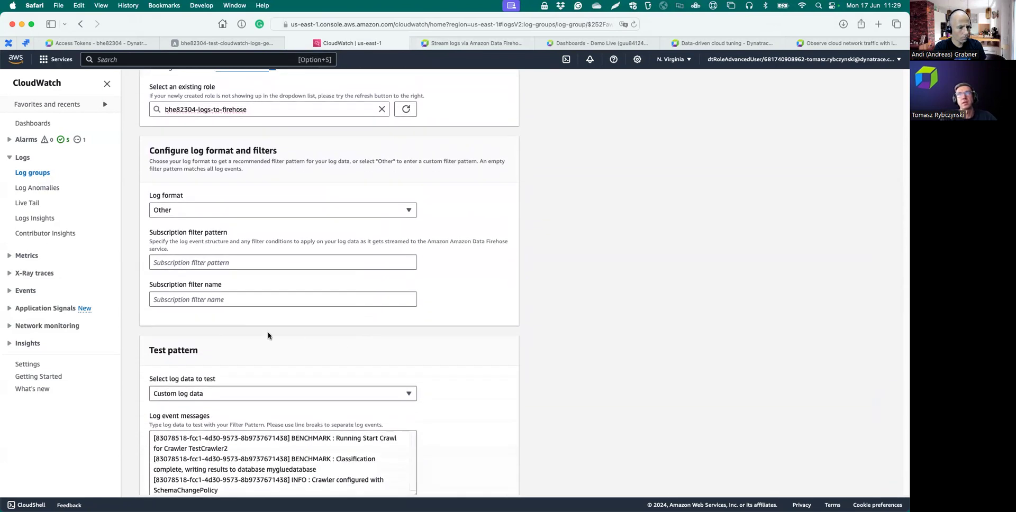
click(225, 297)
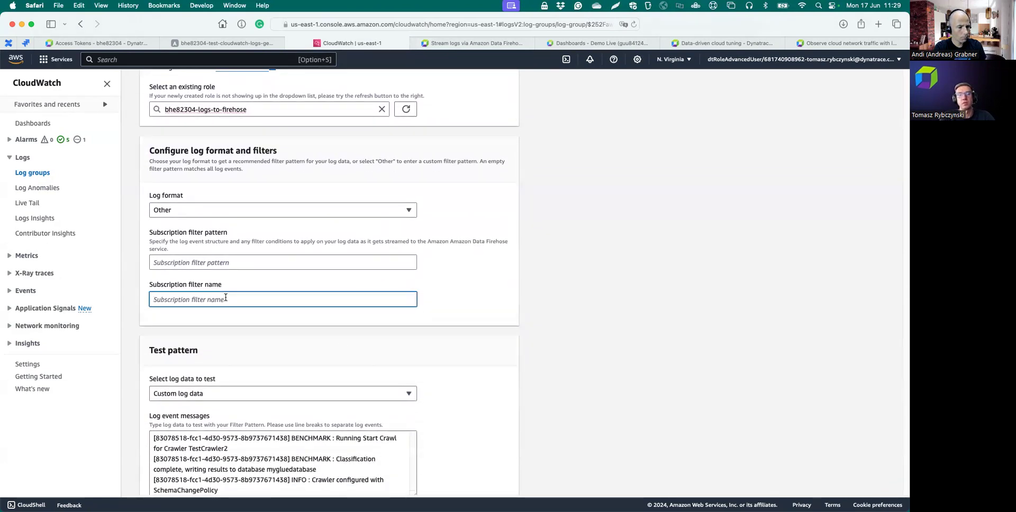
text(firehose)
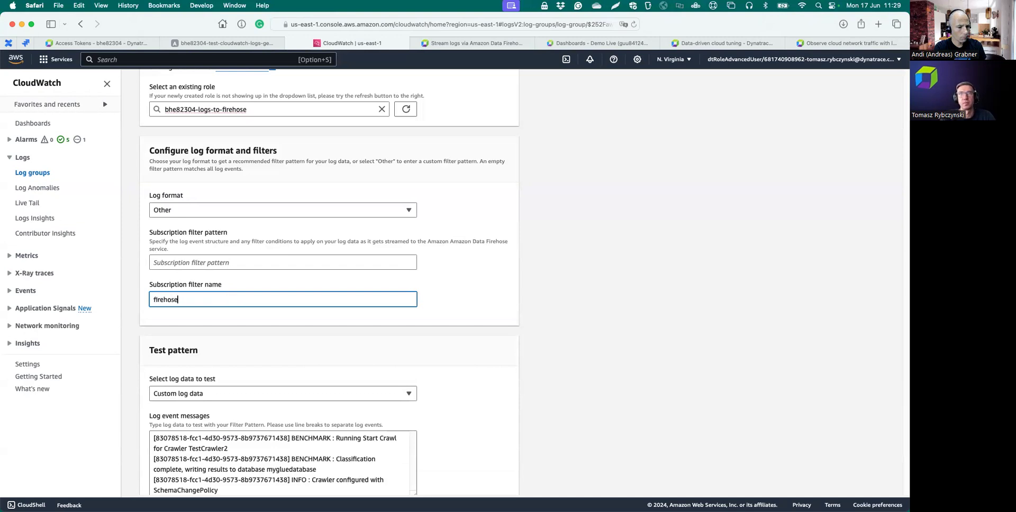
text(-demo)
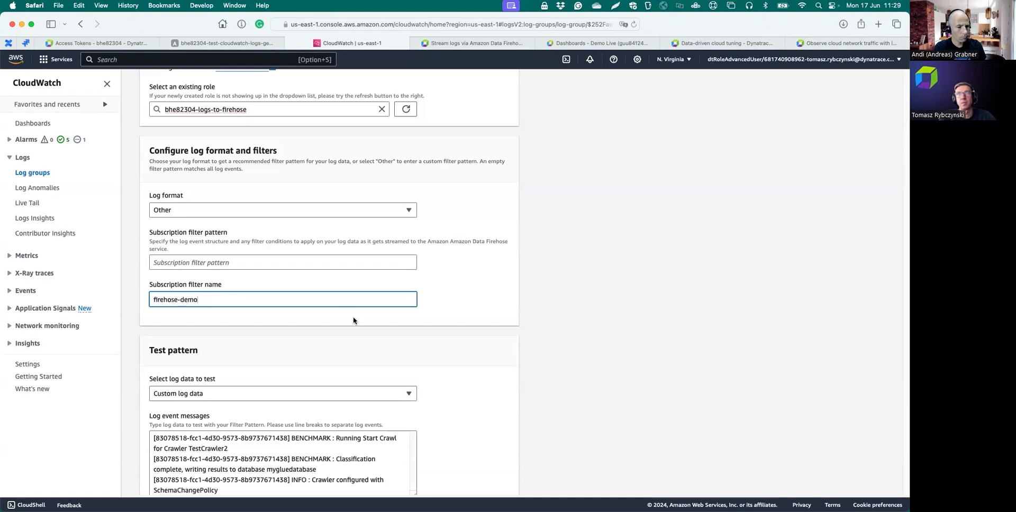
scroll(354, 321, down, 6)
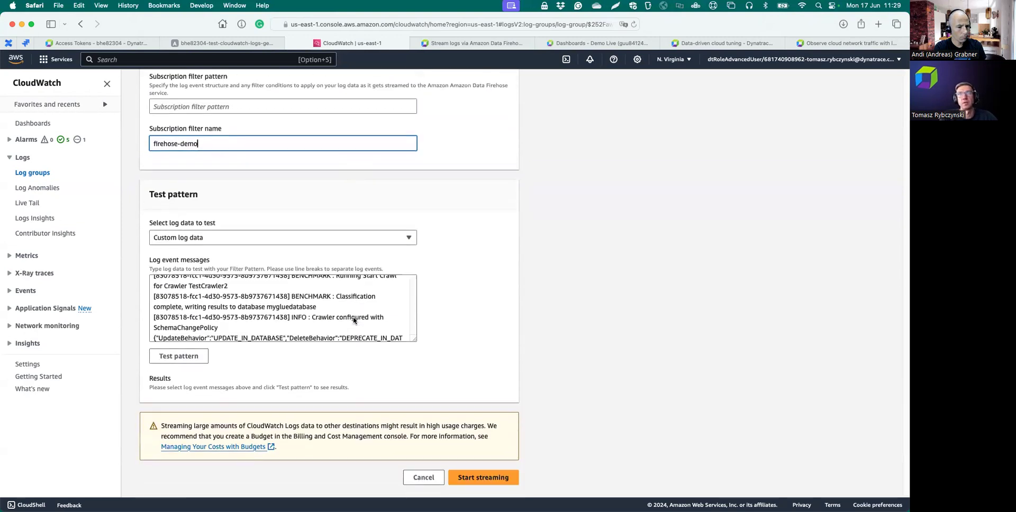
- Start streaming to create the firehose-demo filter, then return to the DEMO slide
click(472, 481)
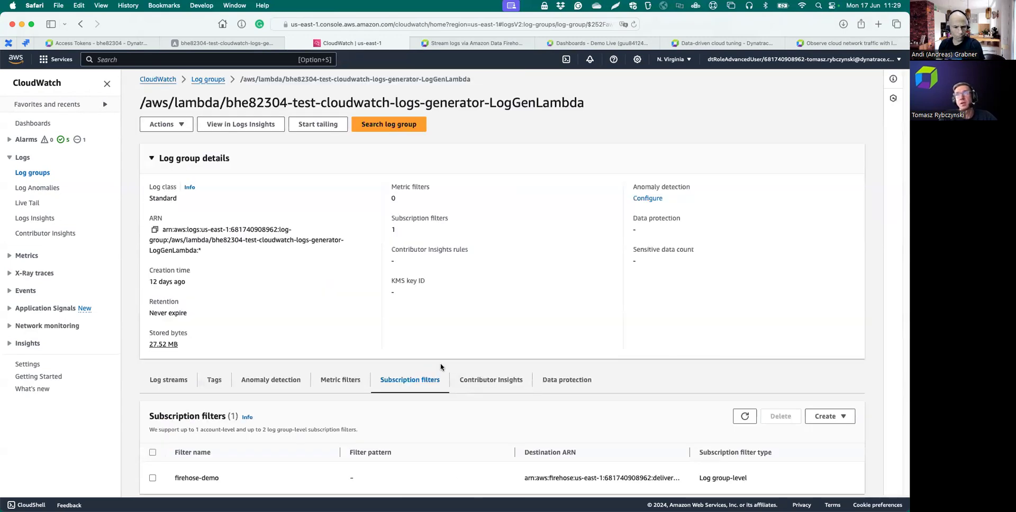
scroll(441, 367, down, 1)
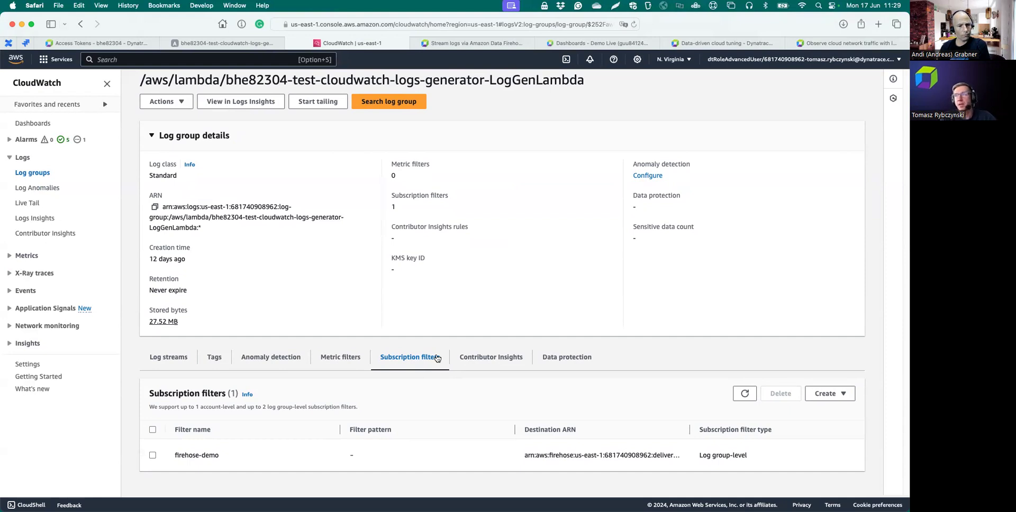
key(ctrl+Right)
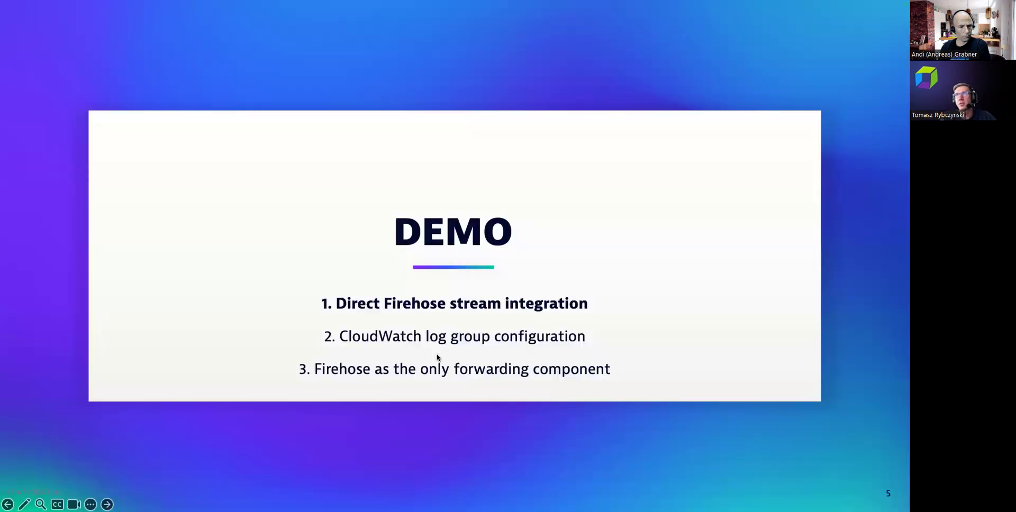
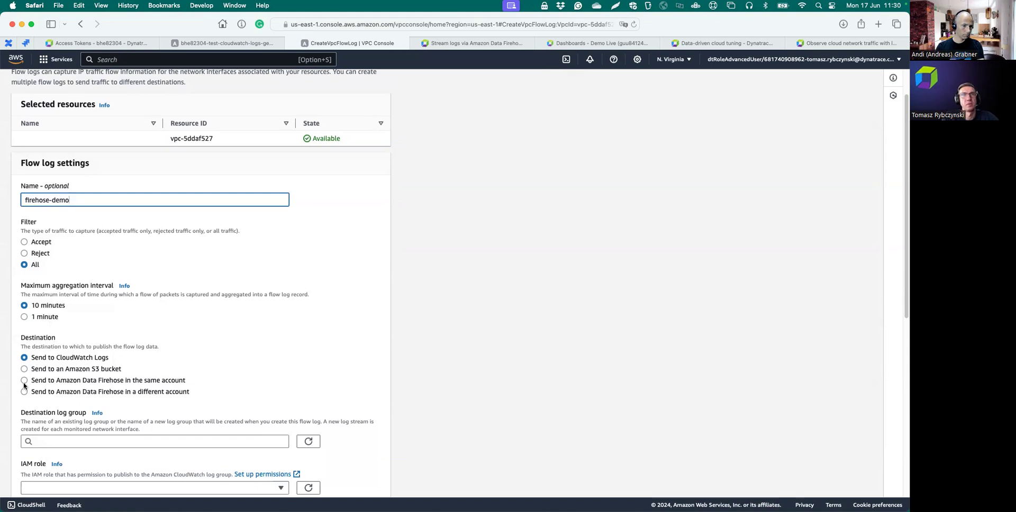
- Create the vpc-5ddaf527 flow log with Firehose-demo as its destination stream
scroll(194, 365, down, 3)
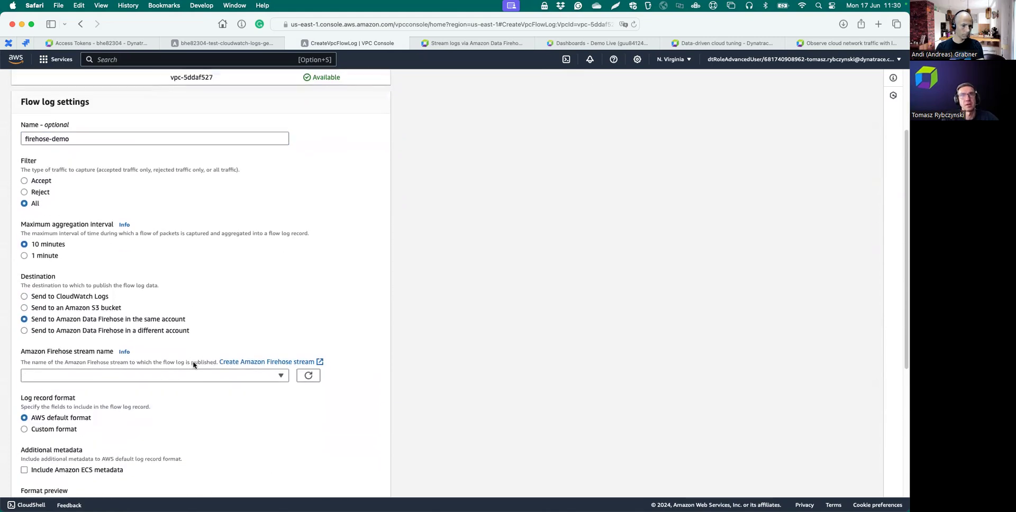
scroll(109, 323, down, 2)
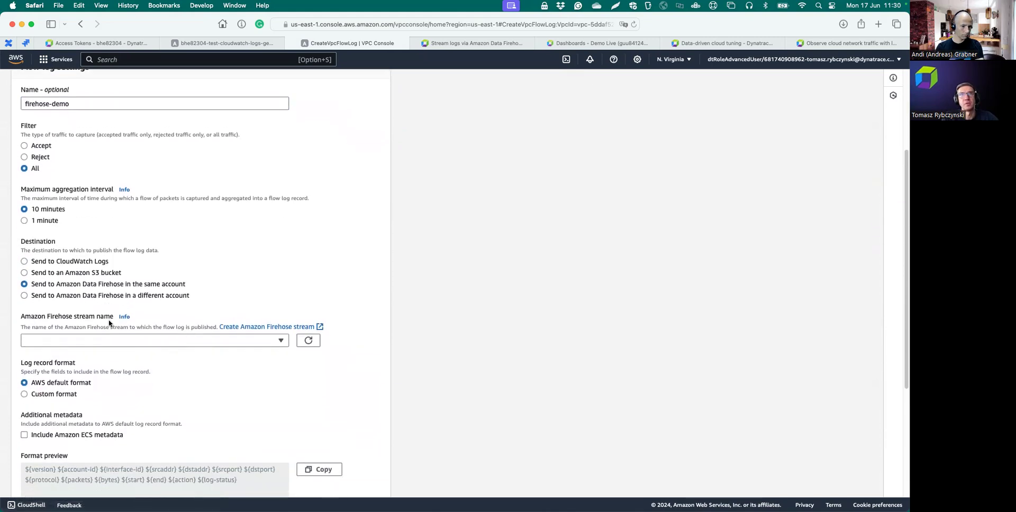
click(162, 321)
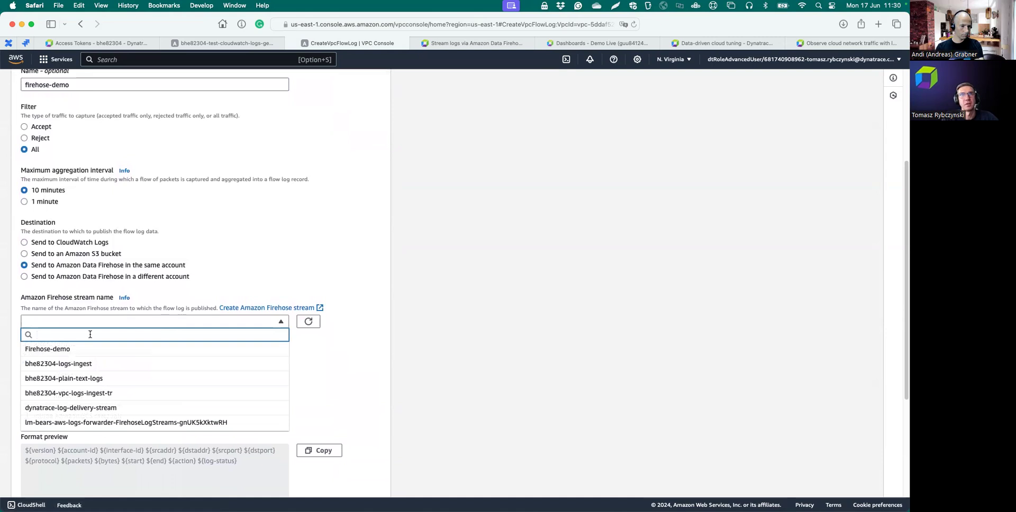
click(71, 350)
scroll(174, 359, down, 5)
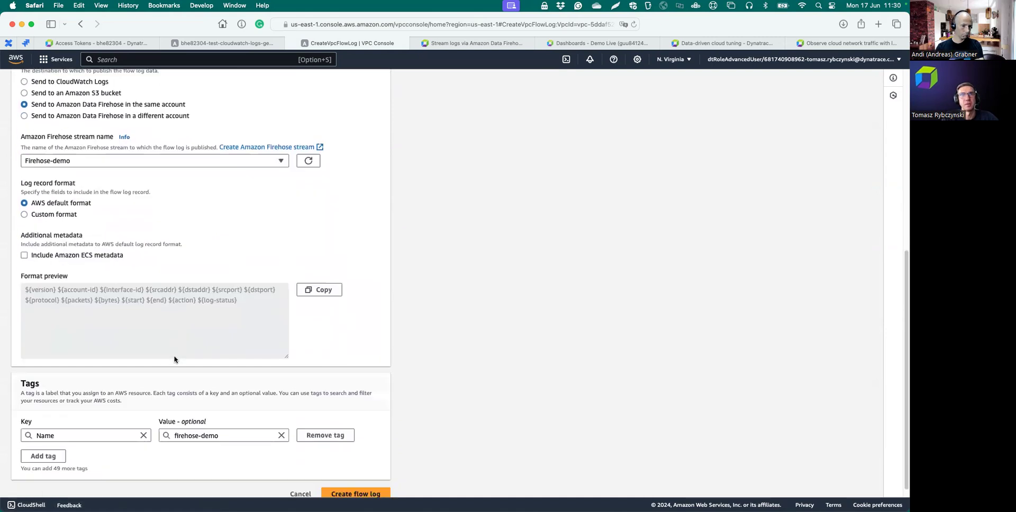
scroll(175, 360, down, 1)
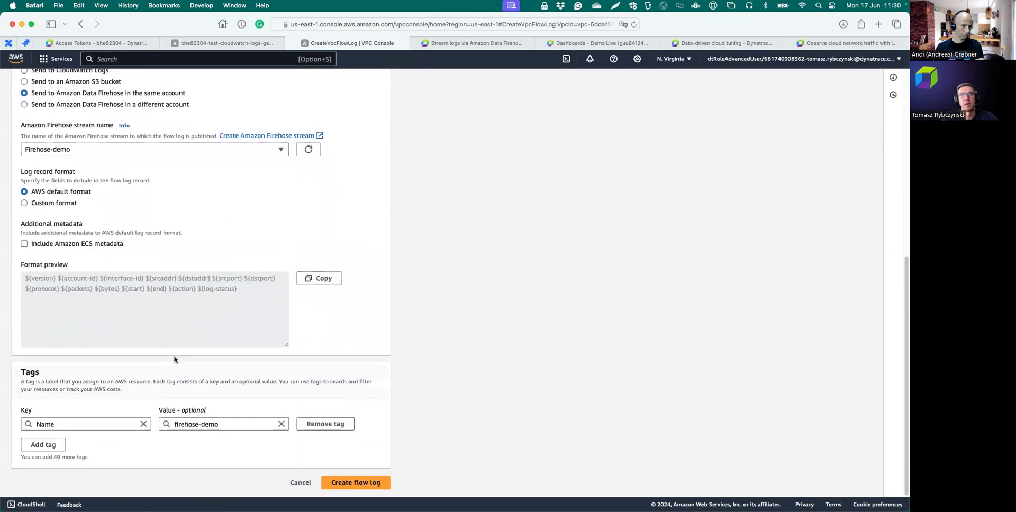
click(341, 484)
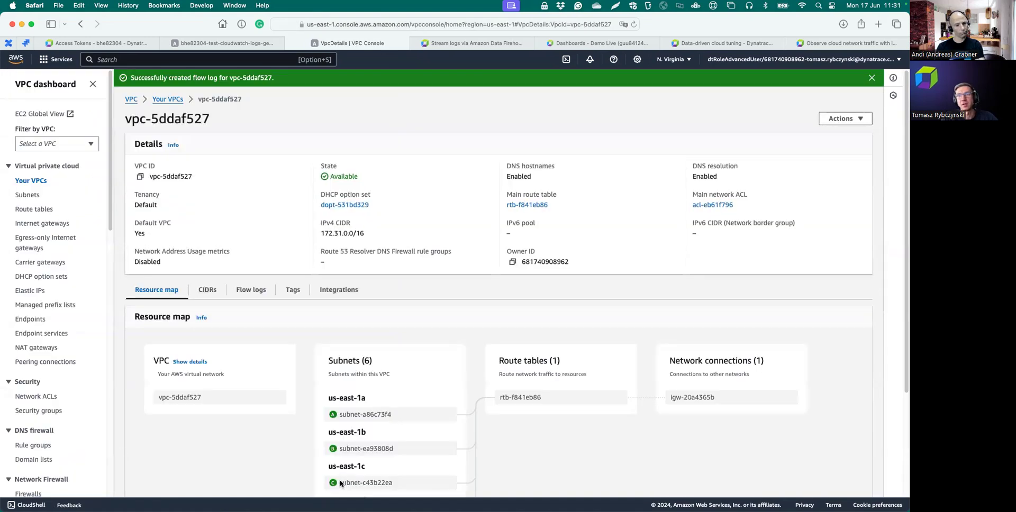
- Glance at the slides, then return to the browser's Dynatrace Access Tokens tab
key(ctrl+Right)
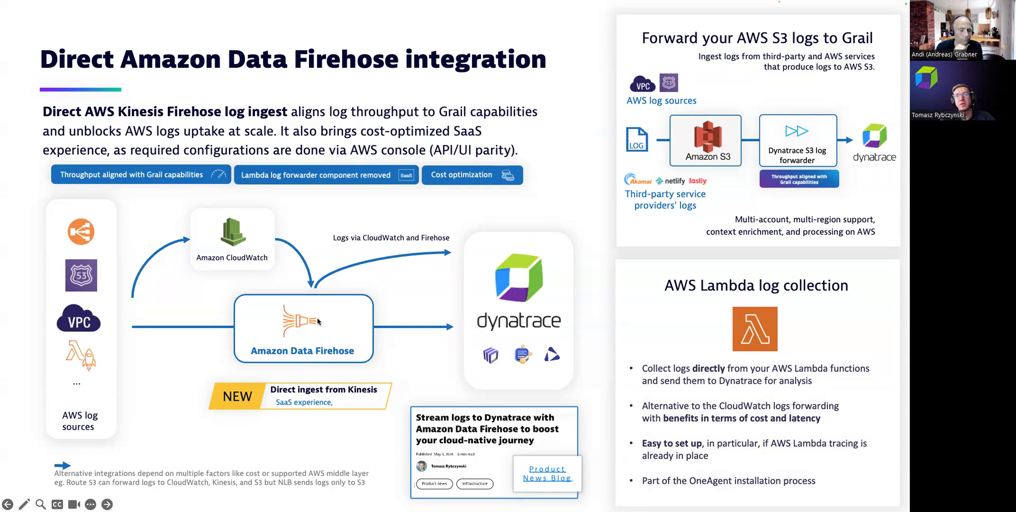
key(ctrl+Left)
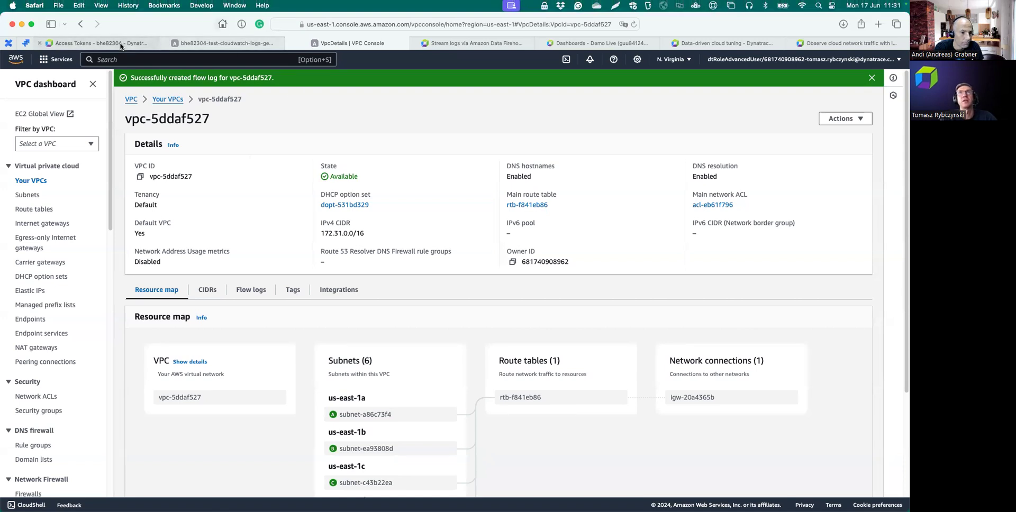
click(97, 43)
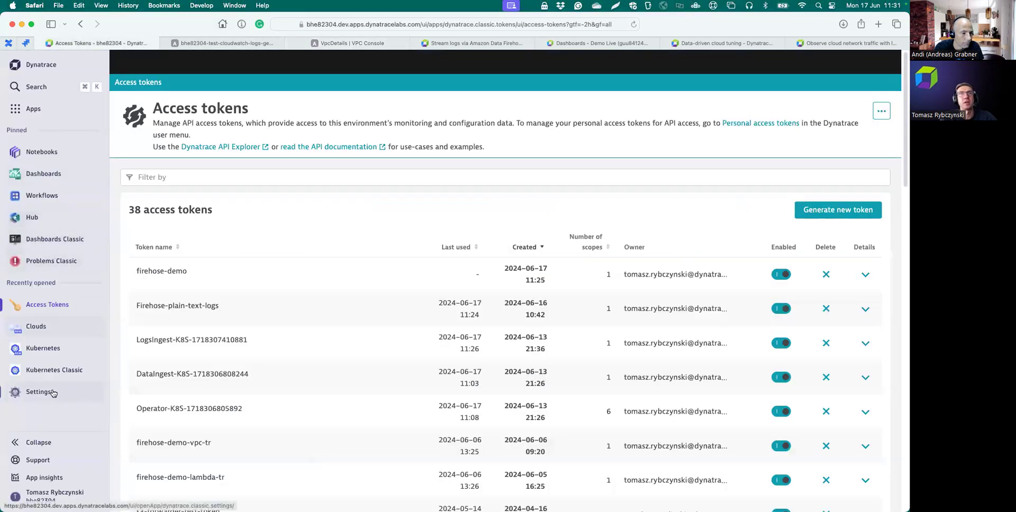
- In Clouds, filter to Lambda functions and open the LogGenLambda function's details
click(40, 326)
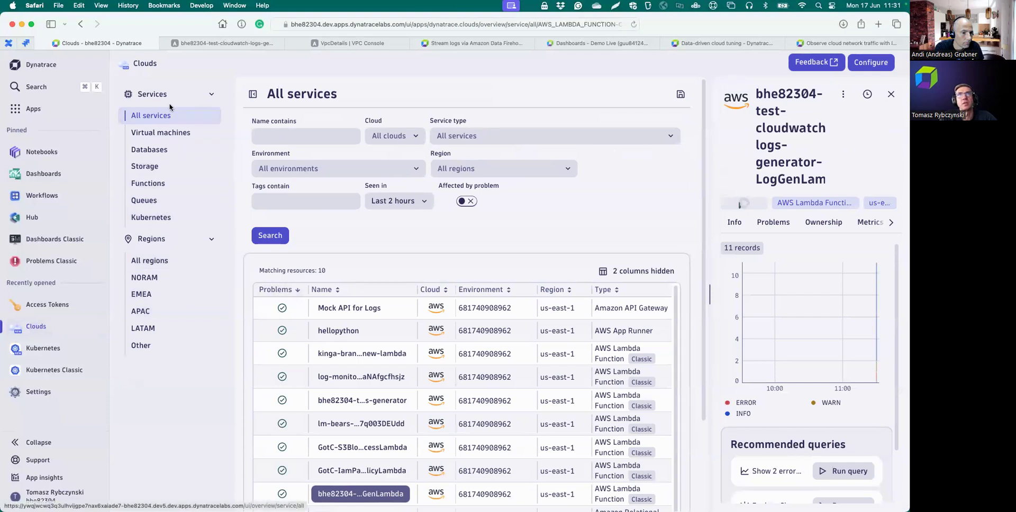
click(150, 185)
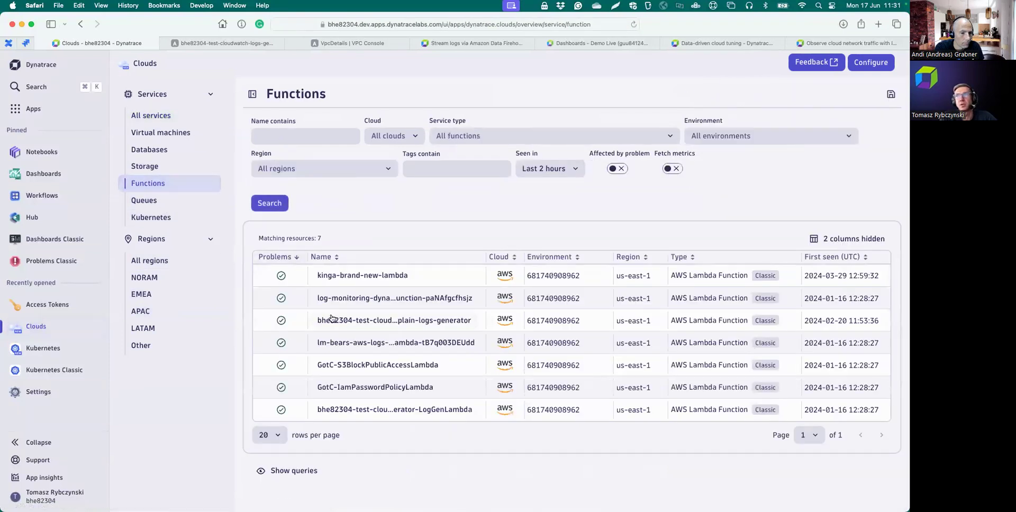
click(414, 416)
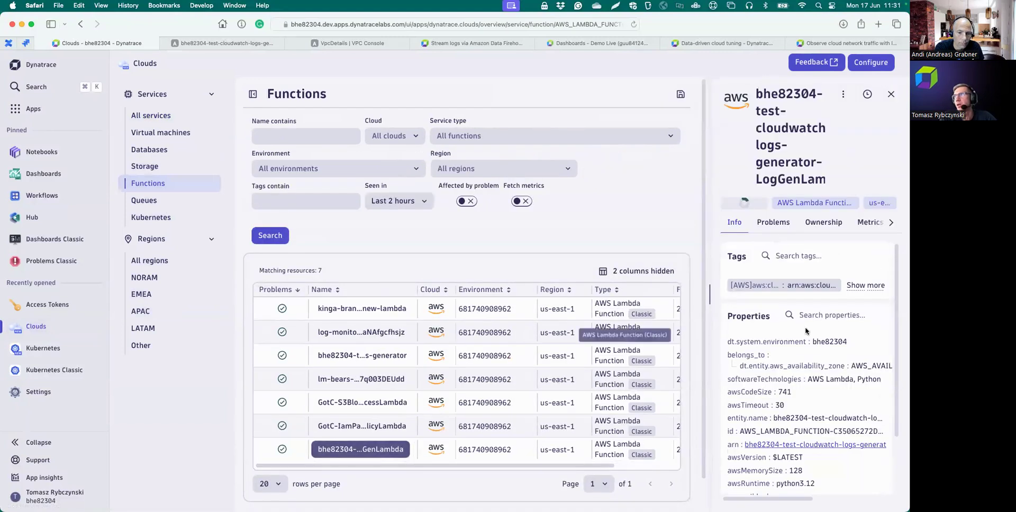
- Show LogGenLambda's logs with Seen in set to Last 30 minutes
click(891, 223)
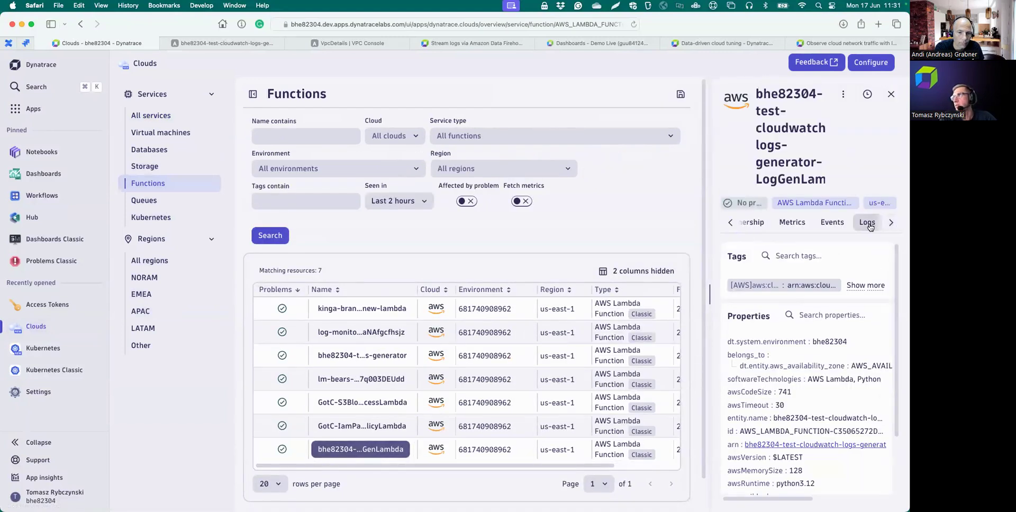
click(869, 227)
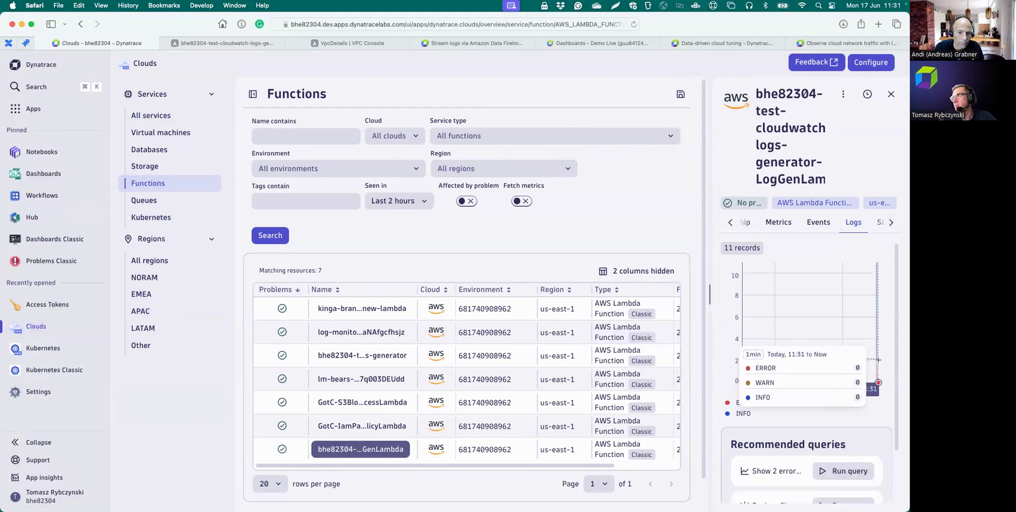
click(422, 201)
click(408, 260)
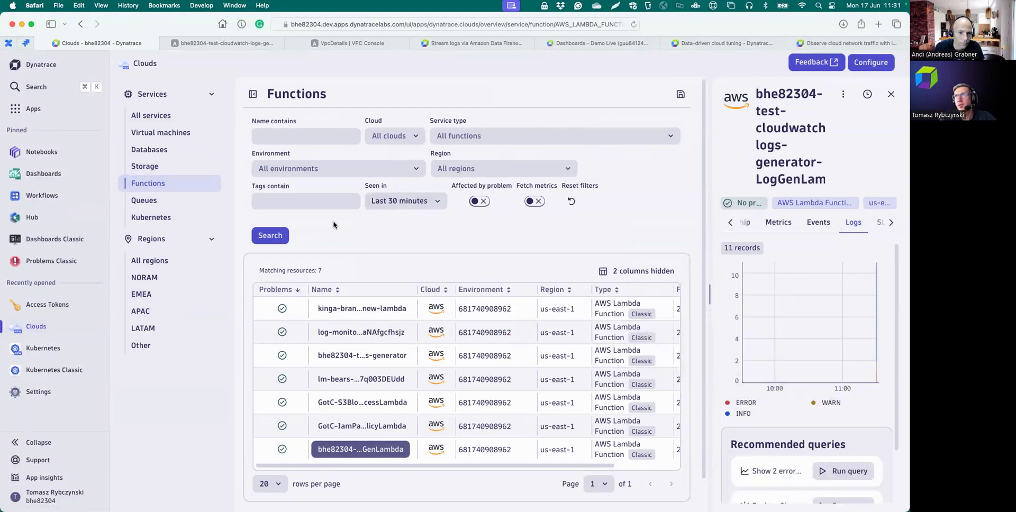
click(272, 235)
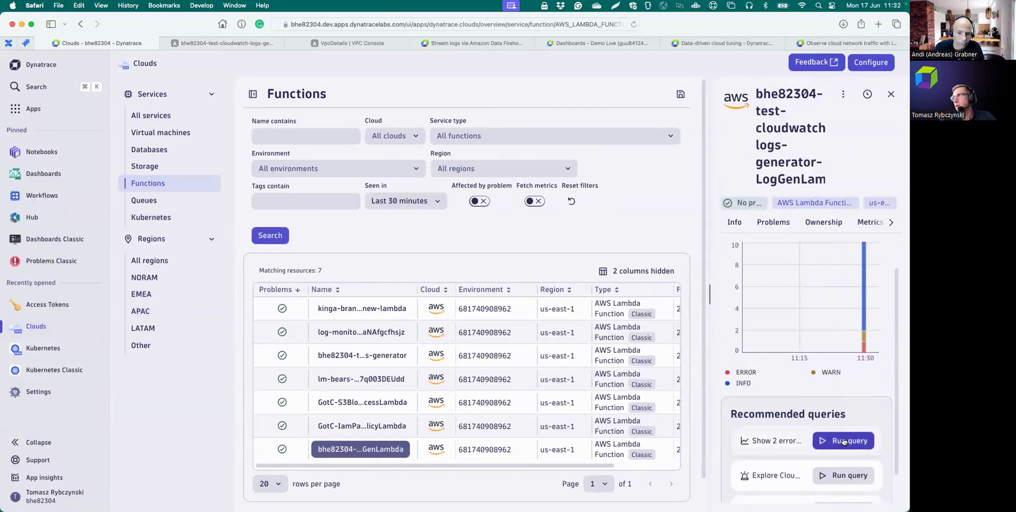
scroll(844, 440, down, 1)
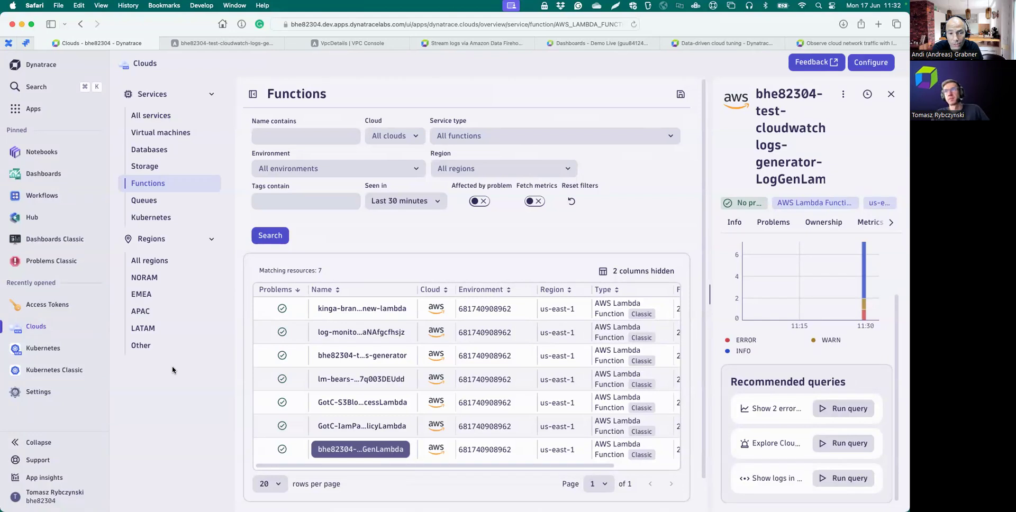
- Run the errors-and-warnings query for LogGenLambda and expand the first ERROR record
click(843, 410)
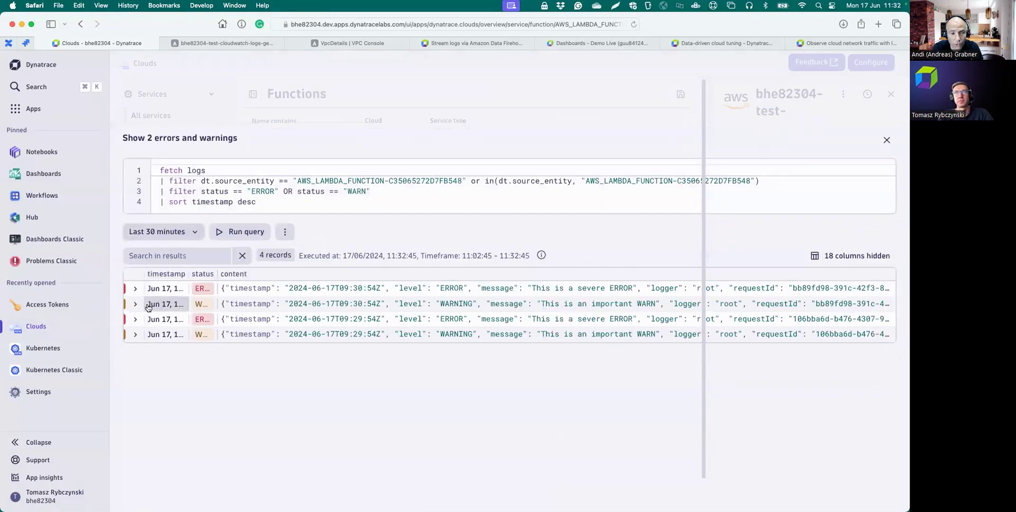
click(135, 292)
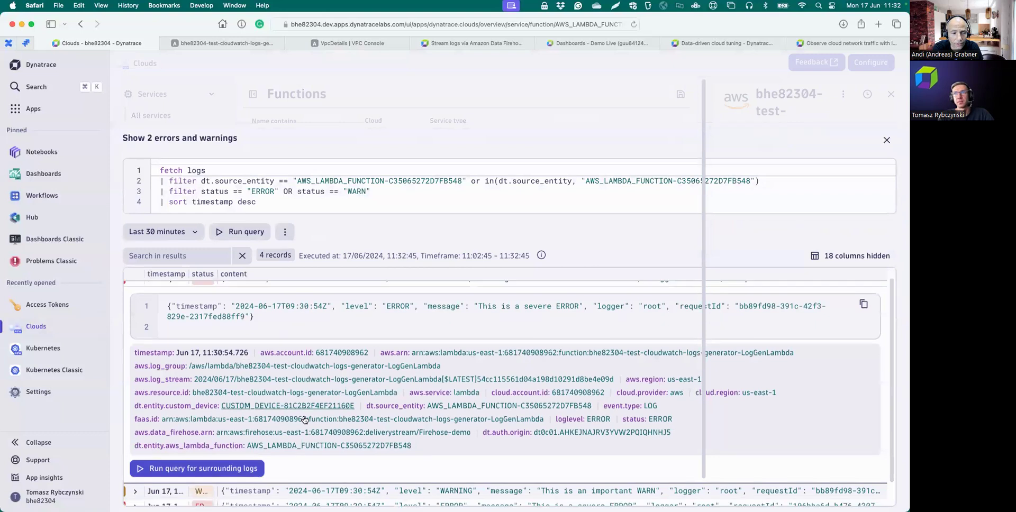
scroll(305, 420, down, 2)
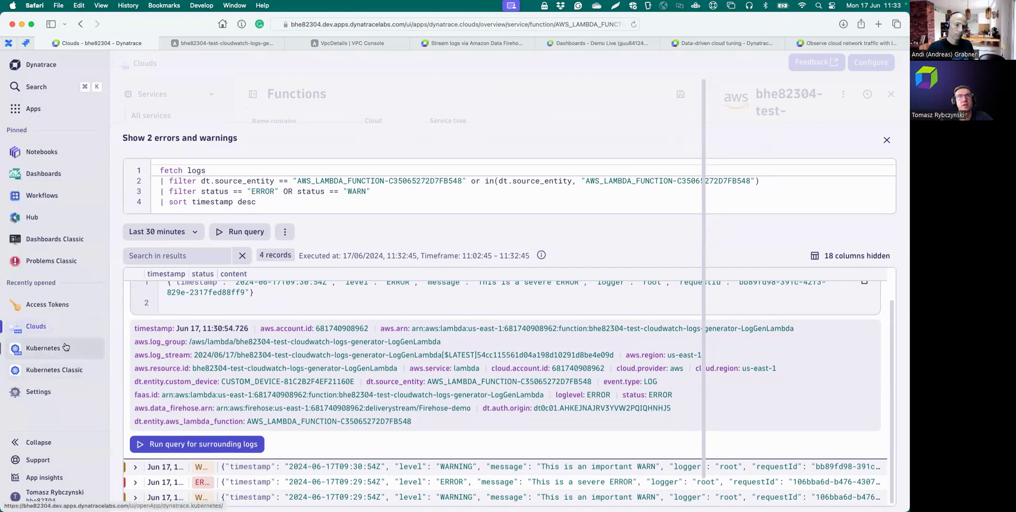
mouse_move(66, 348)
mouse_move(76, 267)
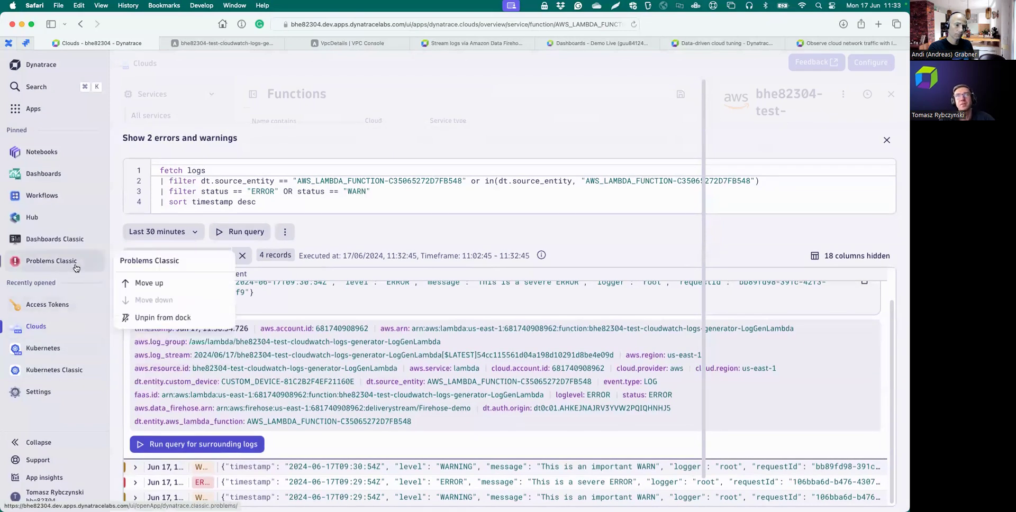
- Rerun the REJECT log query in the Firehose notebook with a Last 7 days timeframe
click(43, 154)
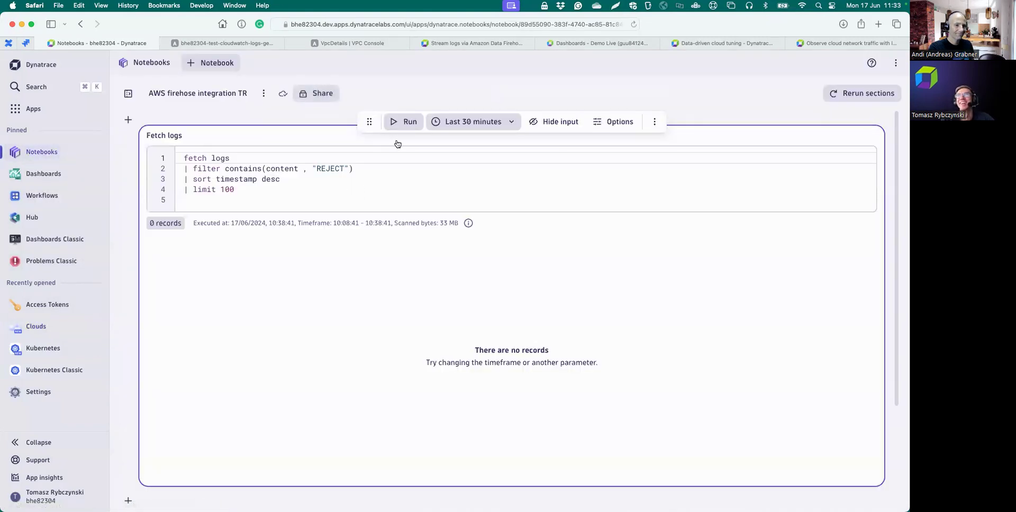
click(406, 122)
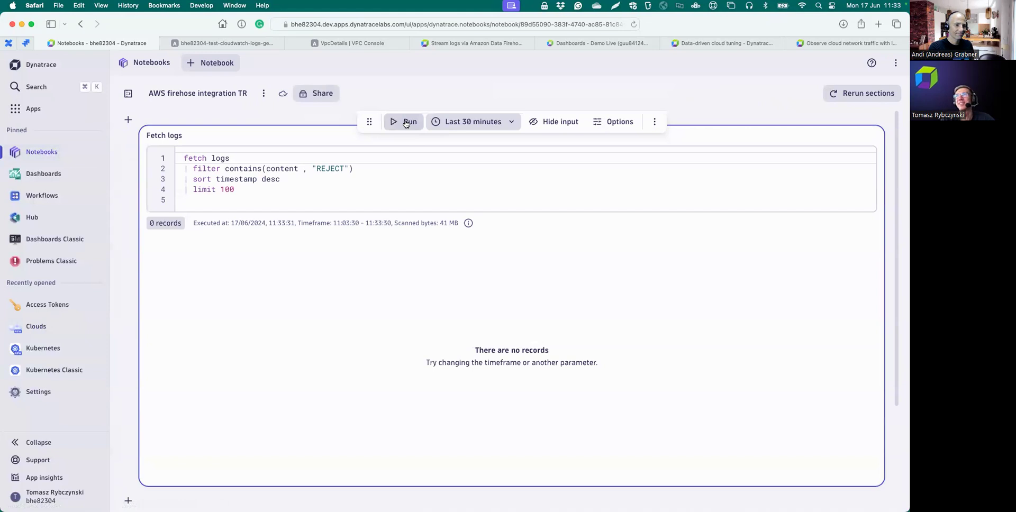
click(407, 127)
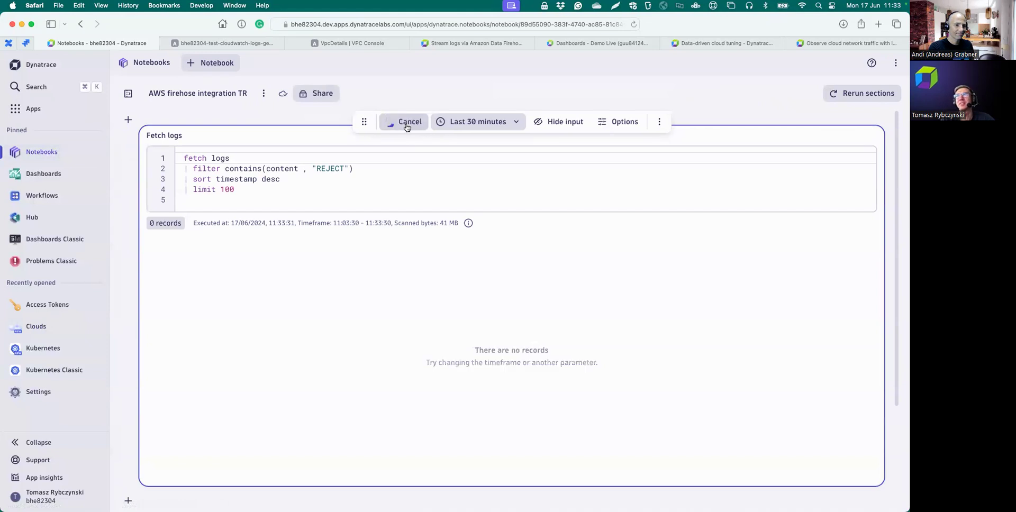
click(491, 124)
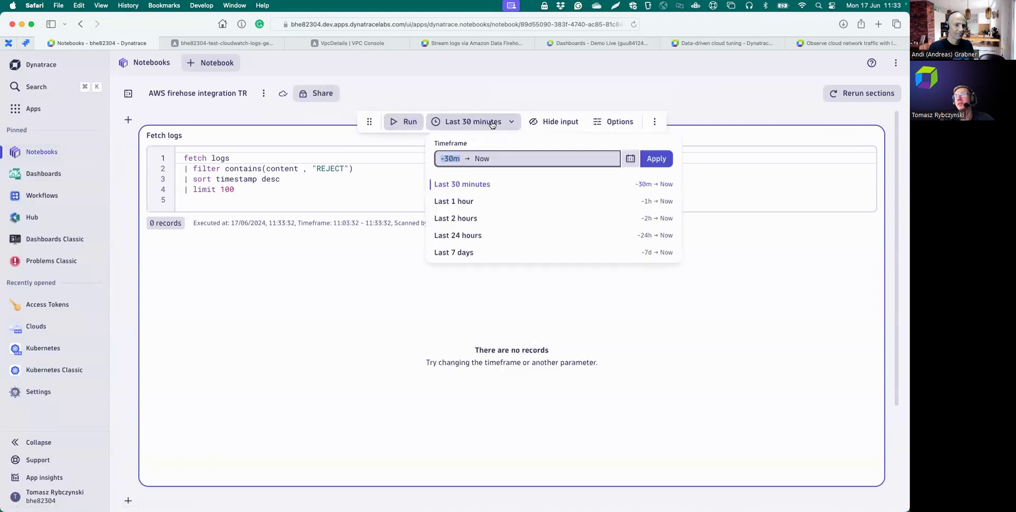
click(454, 253)
click(374, 125)
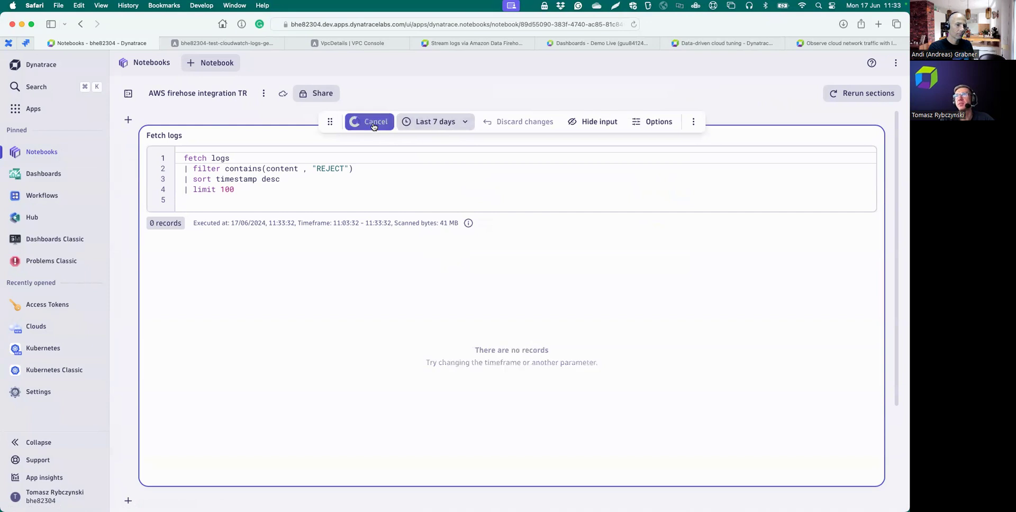
scroll(401, 279, down, 1)
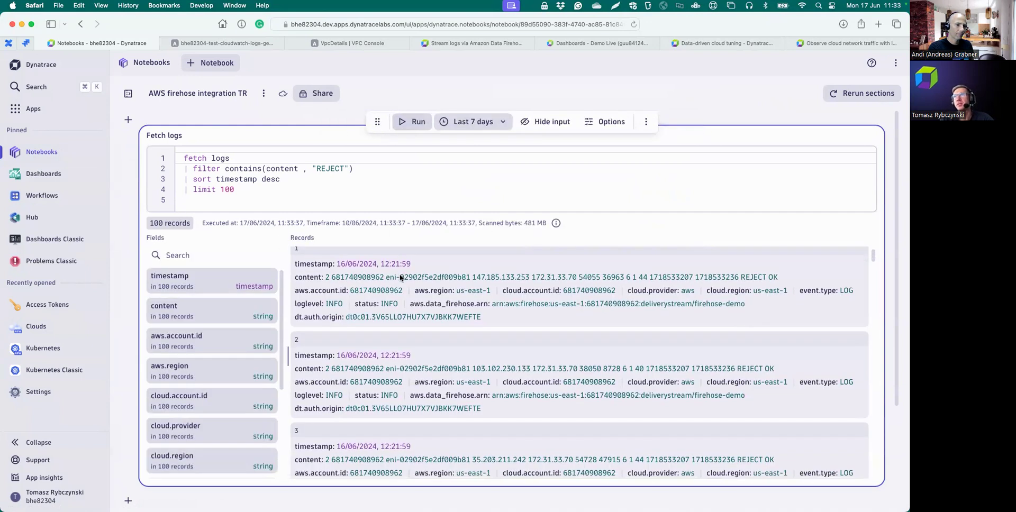
scroll(401, 278, up, 1)
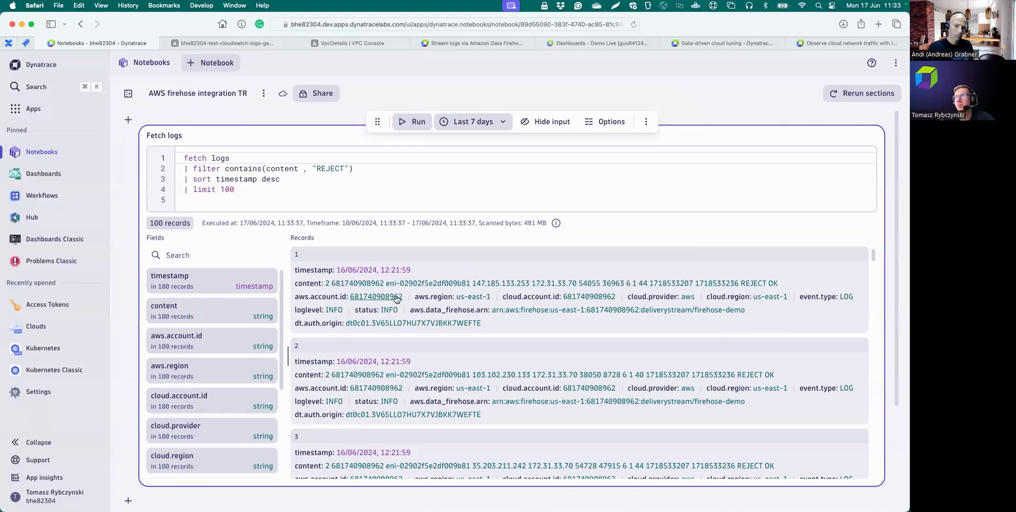
scroll(433, 311, down, 1)
scroll(433, 312, up, 1)
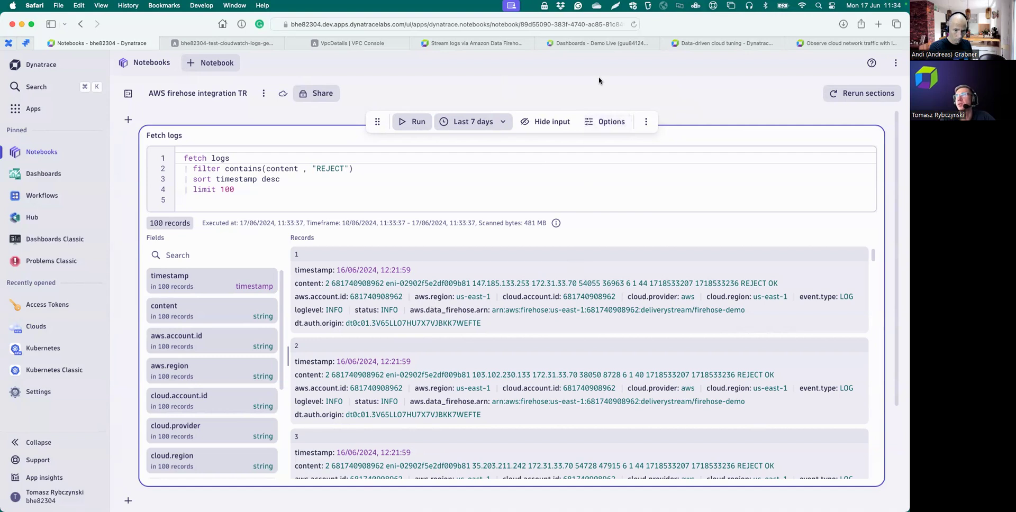
- Scroll the Cloud network flow analytics dashboard through its VPC flow tiles to the Top origin VPC chart
click(585, 41)
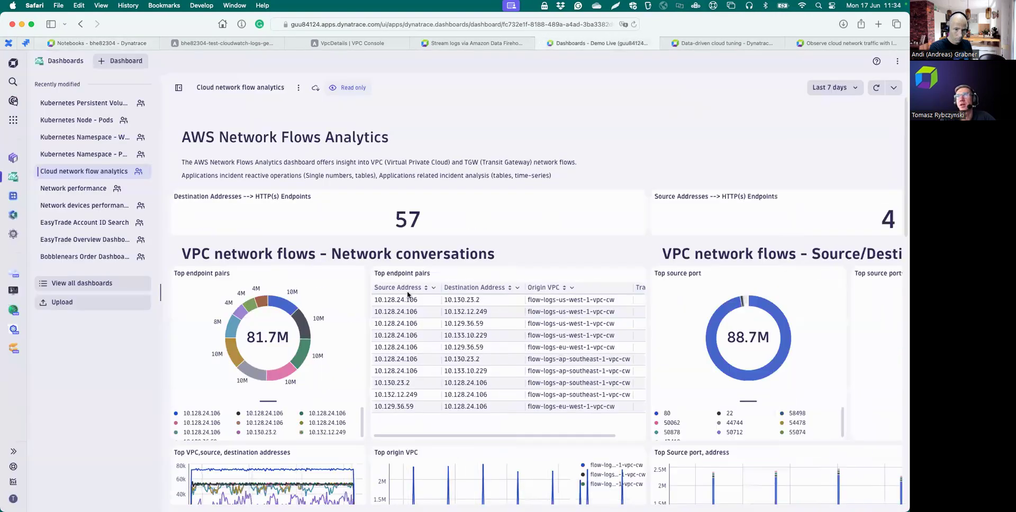
scroll(408, 329, down, 5)
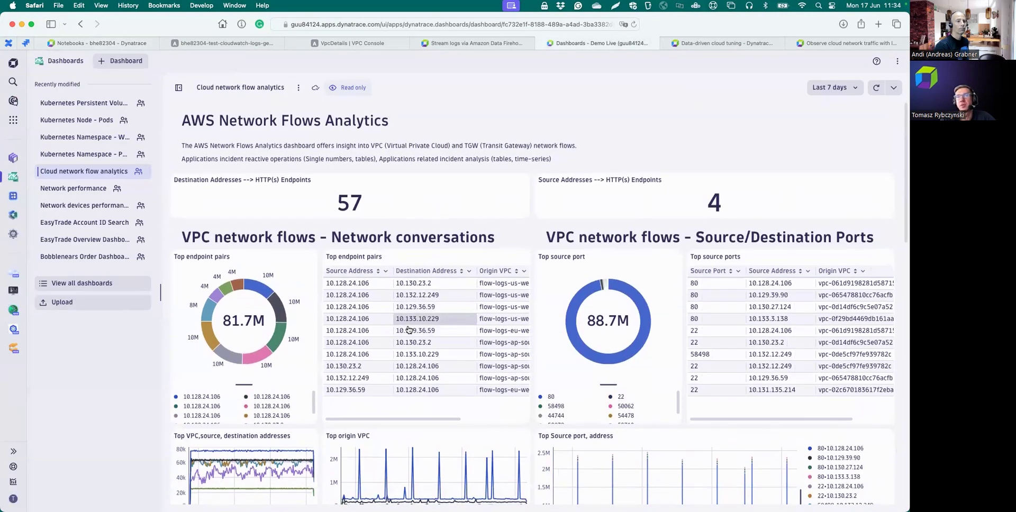
scroll(408, 330, down, 1)
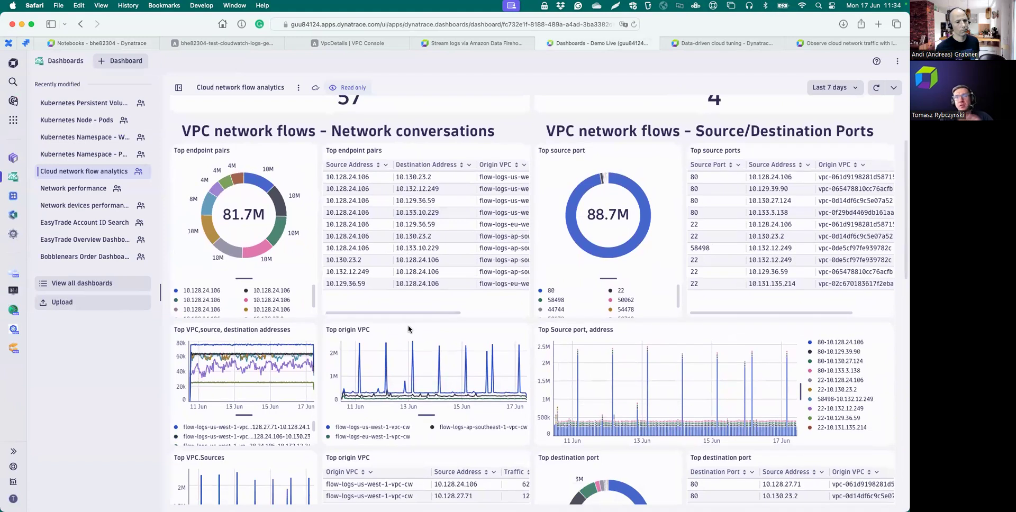
scroll(409, 329, up, 5)
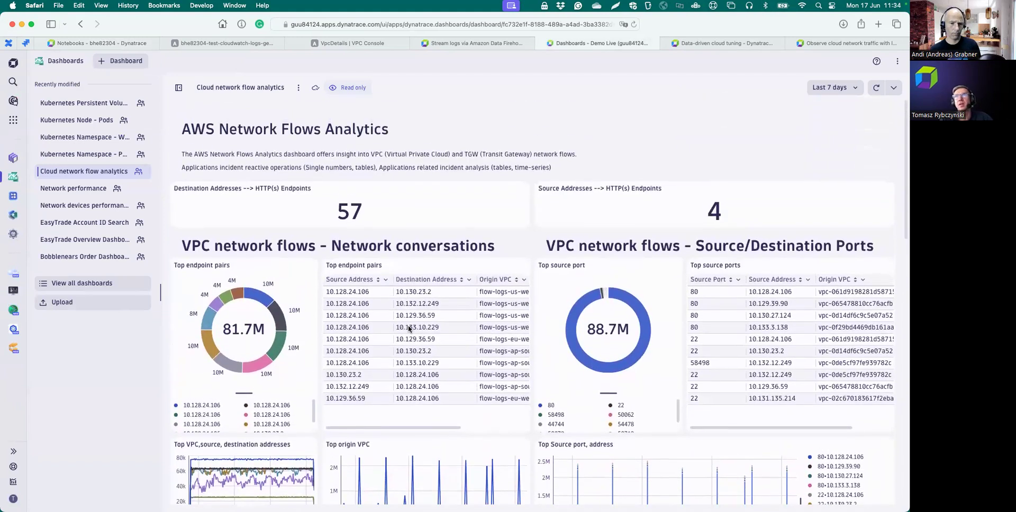
scroll(409, 329, down, 1)
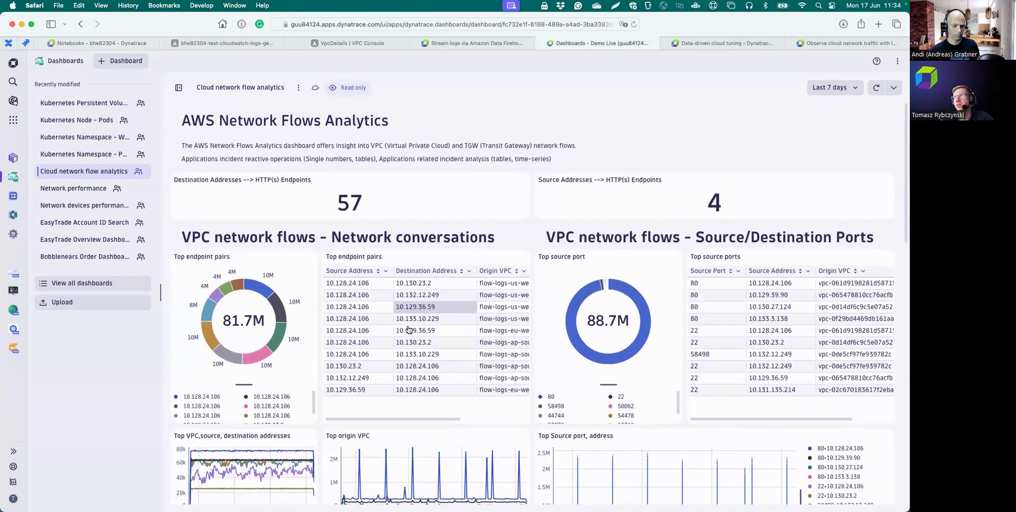
scroll(409, 329, down, 2)
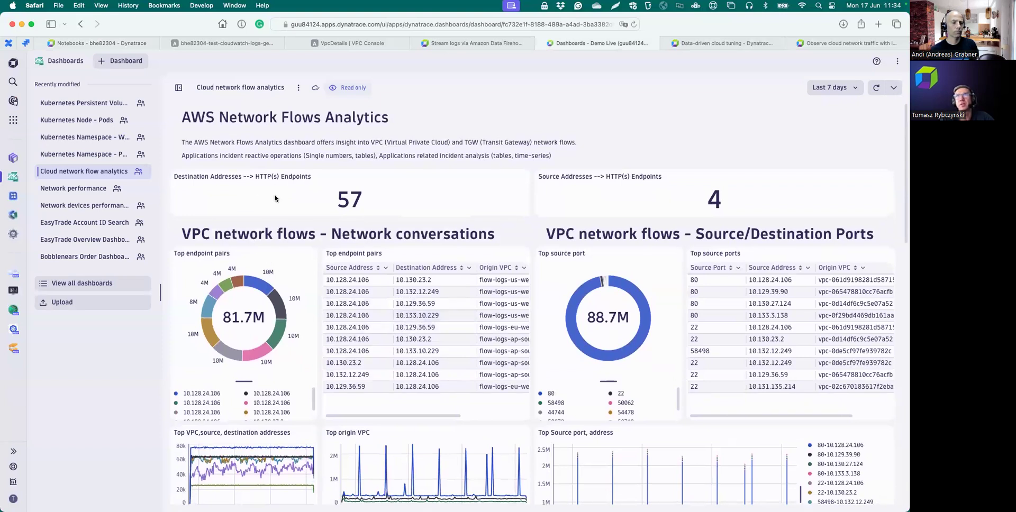
scroll(558, 204, down, 2)
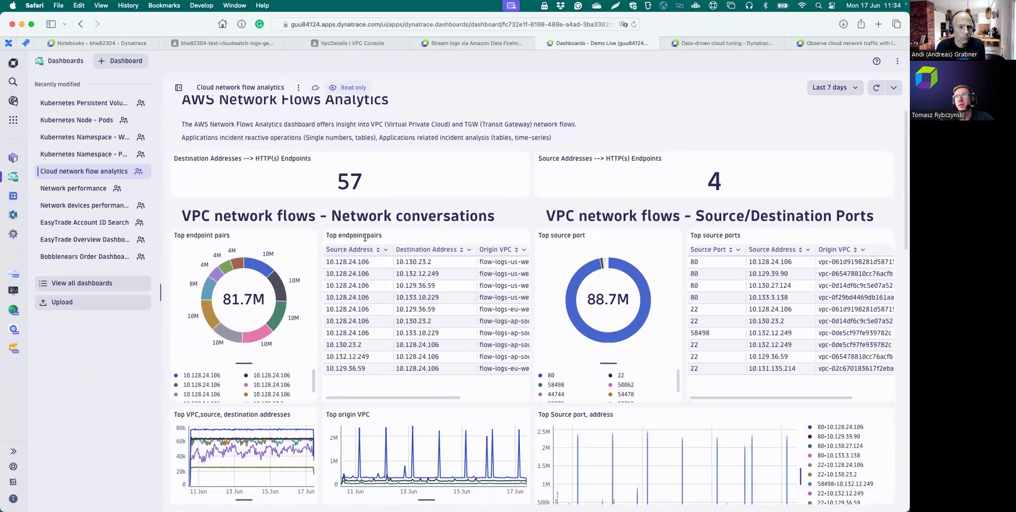
scroll(371, 254, down, 5)
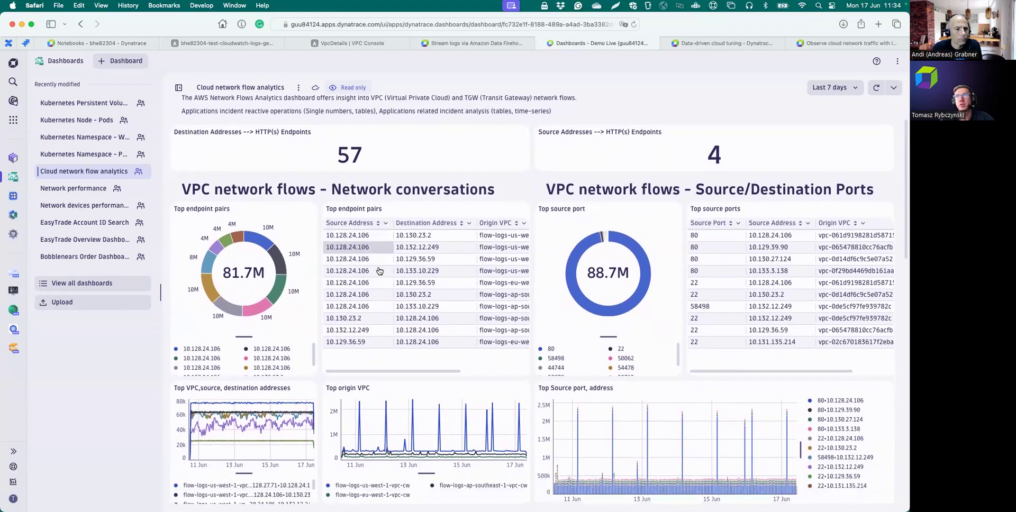
scroll(380, 272, down, 2)
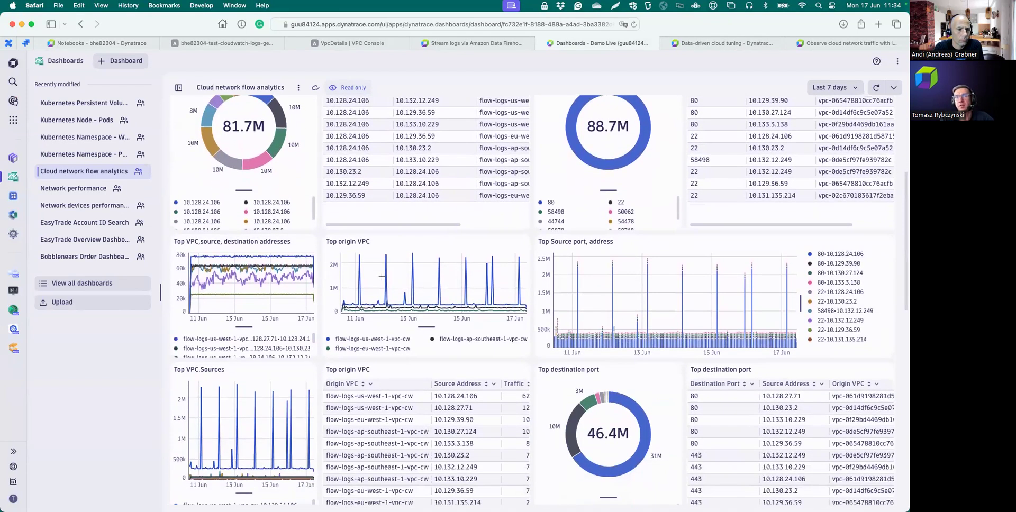
mouse_move(381, 276)
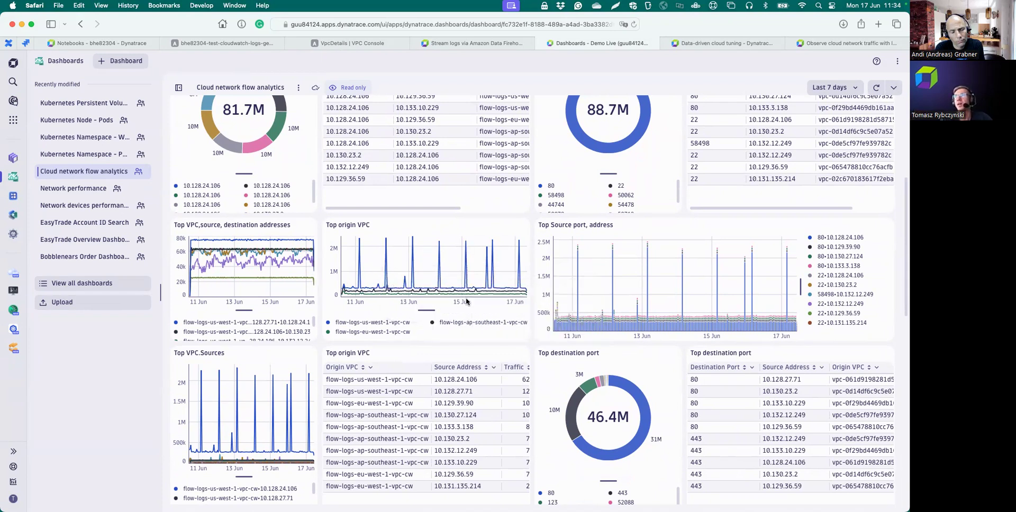
scroll(635, 159, up, 1)
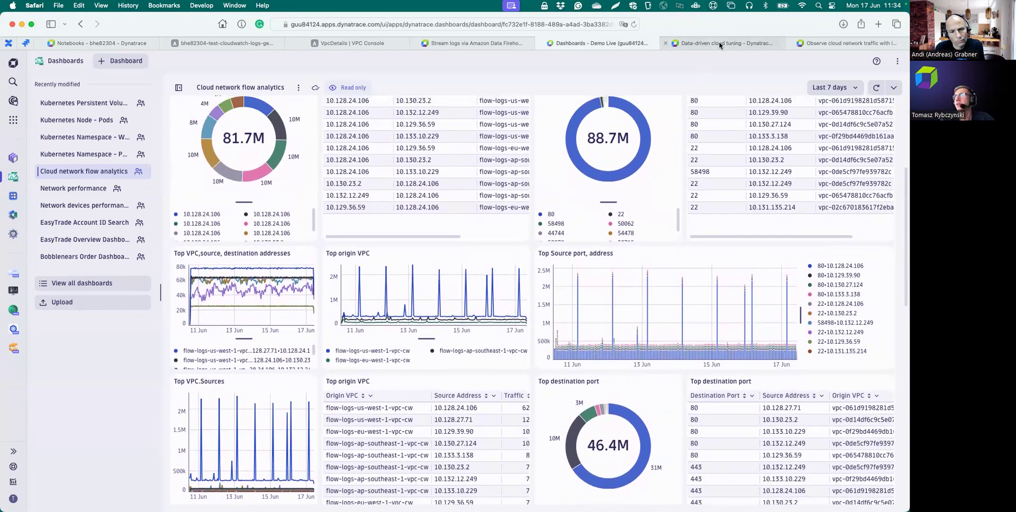
mouse_move(720, 45)
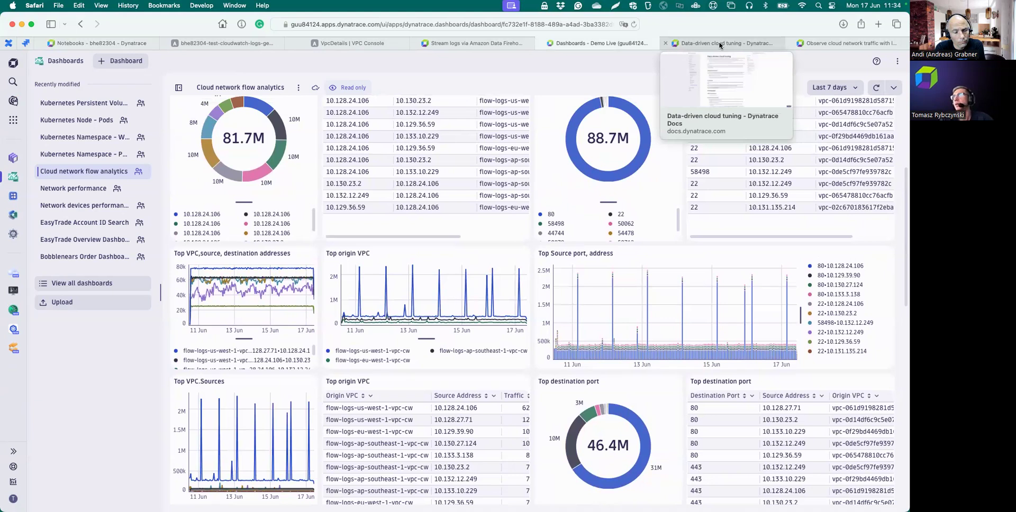
- Bring up the 'Data-driven cloud tuning' article and scroll to its Scenario section
click(719, 44)
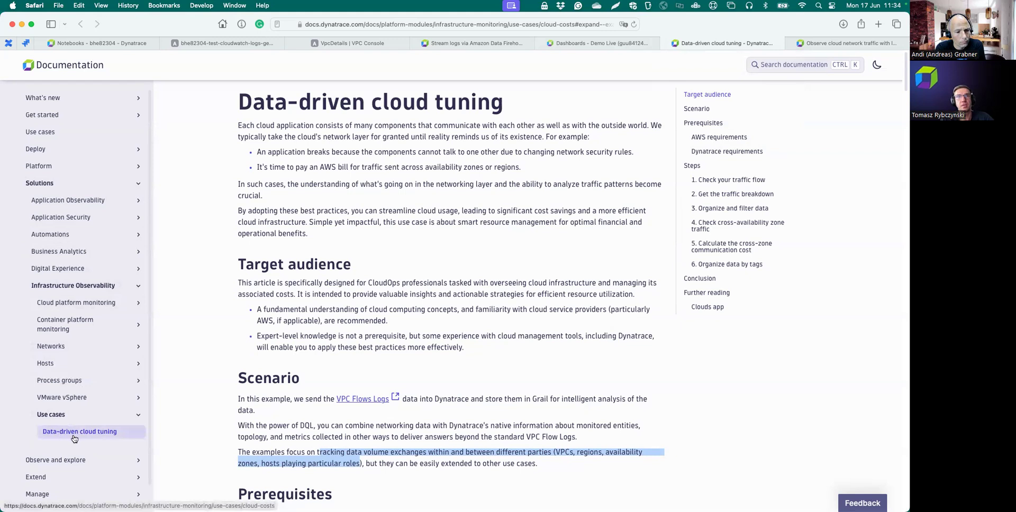
scroll(336, 416, down, 1)
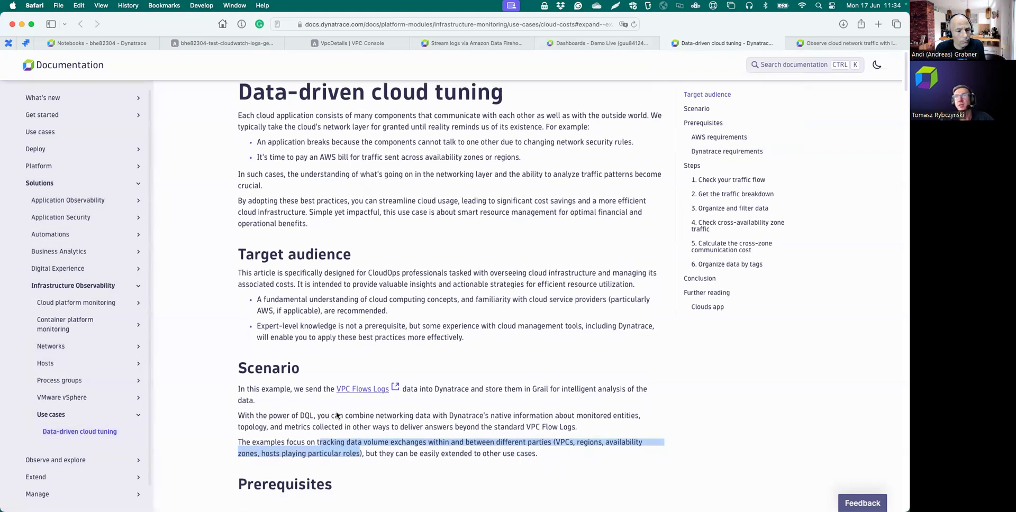
scroll(336, 416, down, 1)
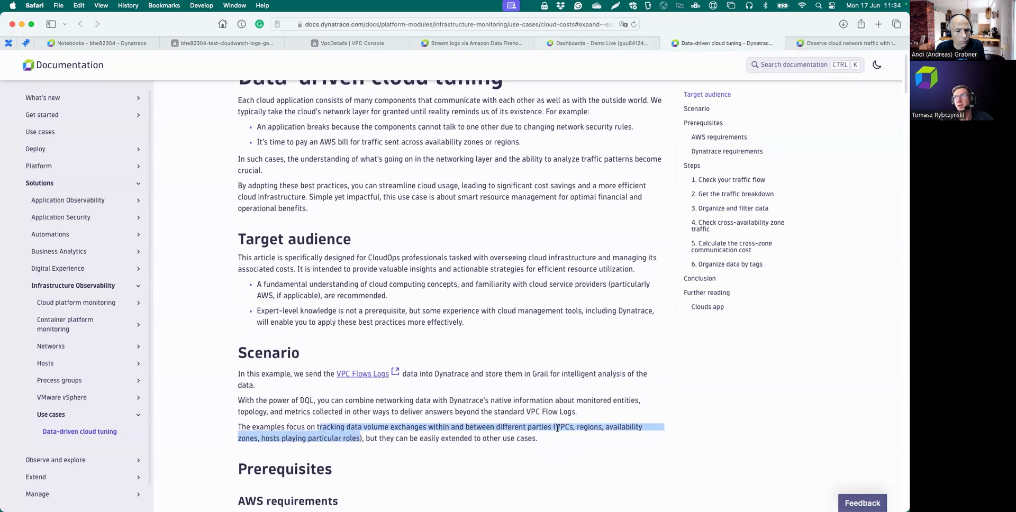
scroll(581, 430, down, 2)
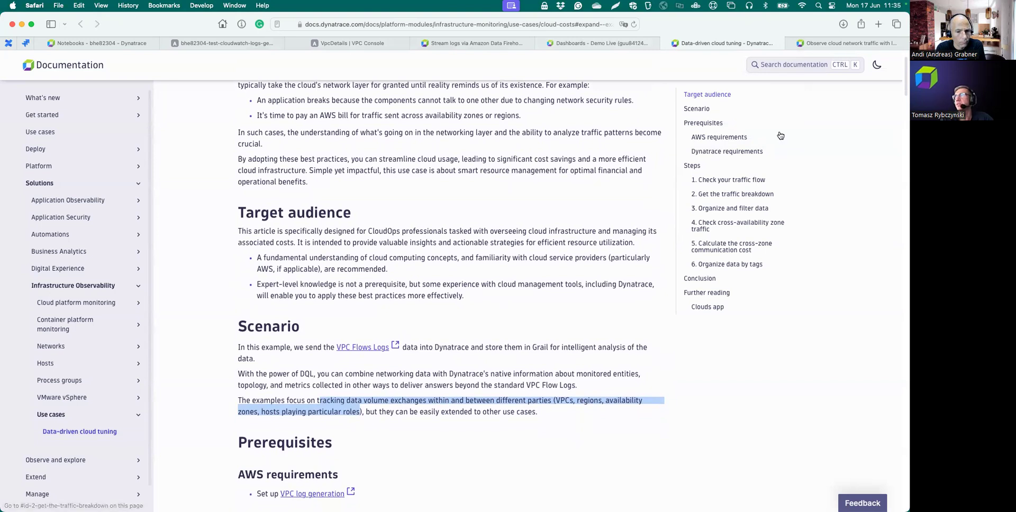
- Bring up the 'Observe cloud network traffic with logs' article and scroll to its Scenario section
click(840, 47)
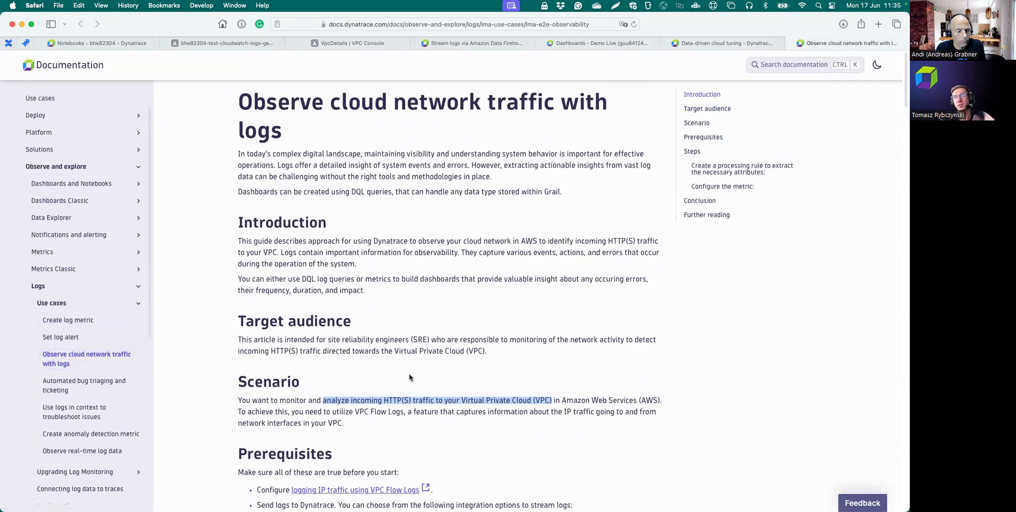
scroll(409, 377, down, 1)
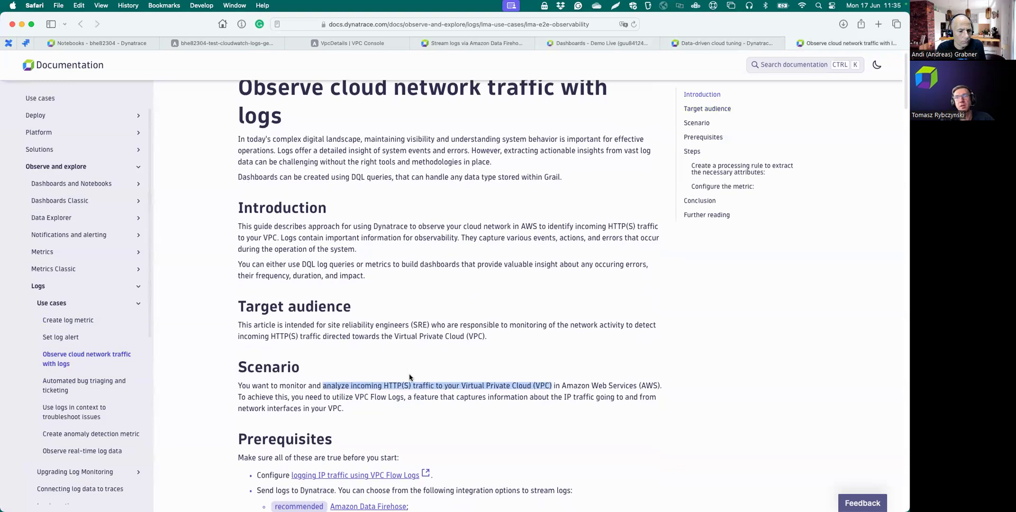
scroll(409, 378, down, 1)
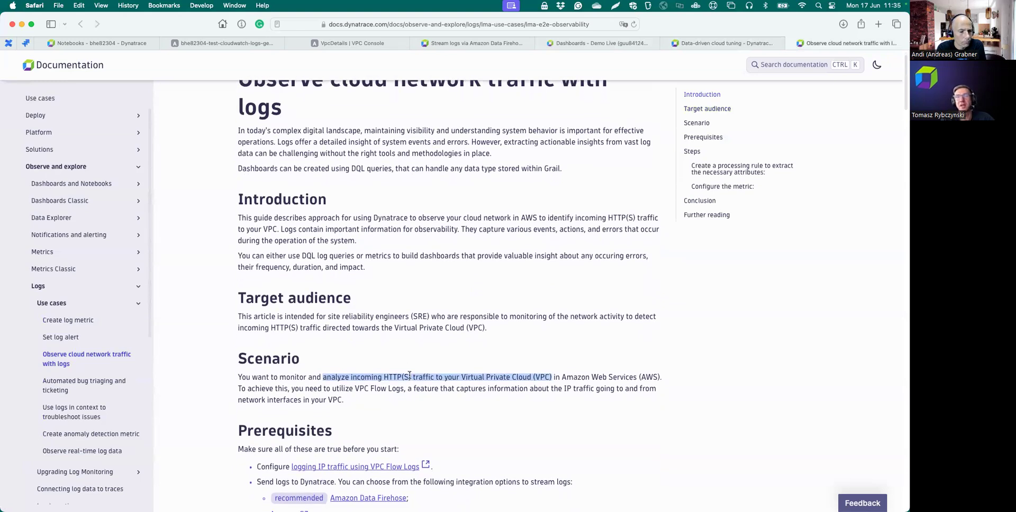
scroll(409, 375, down, 1)
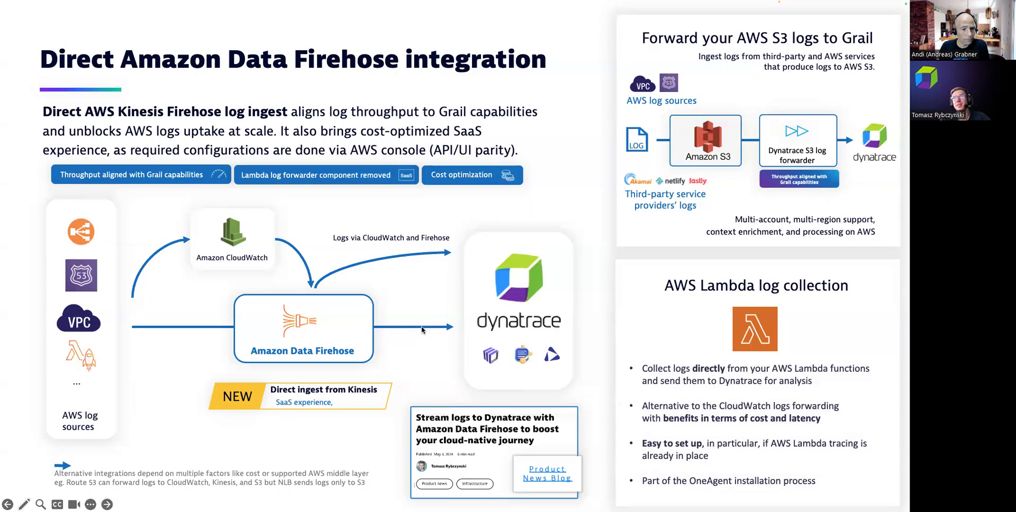
- Advance the slideshow to the DEMO agenda slide, then go back to the browser
click(400, 309)
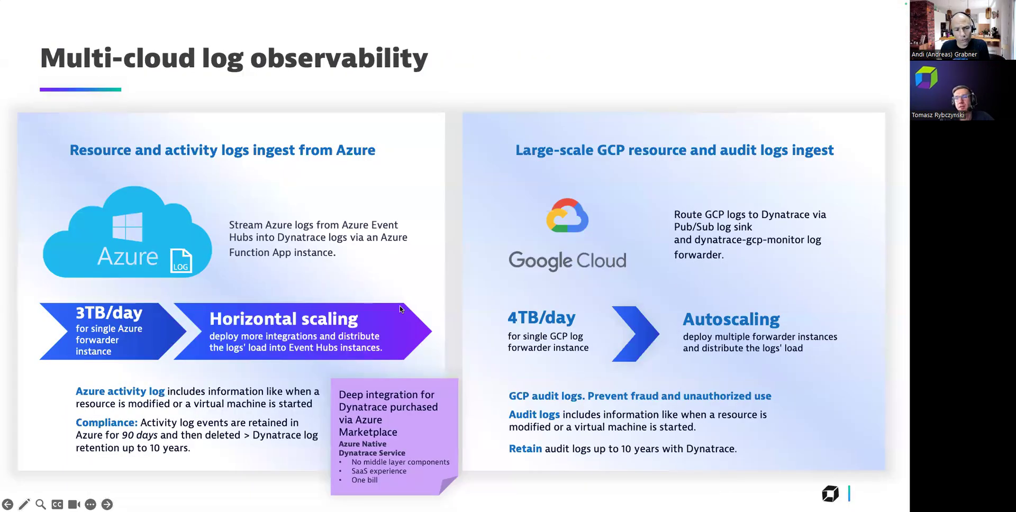
key(Right)
key(Right)
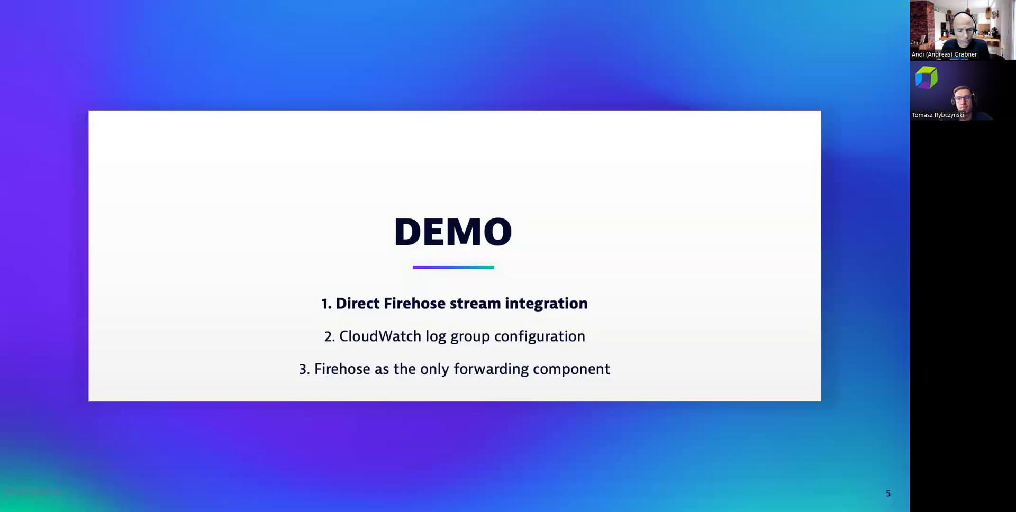
key(ctrl+Left)
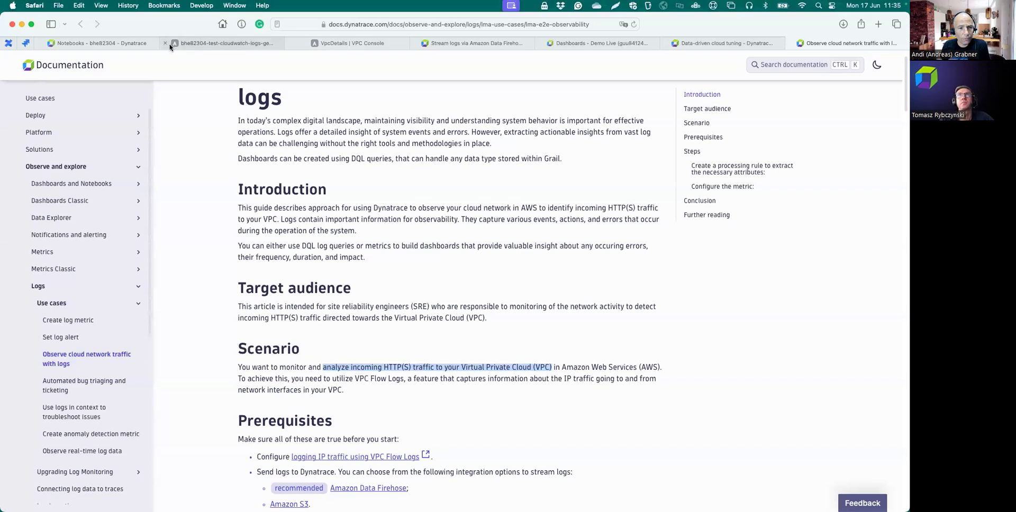
- Cycle through the Notebooks and Firehose docs tabs back to the Cloud network flow analytics dashboard
click(104, 42)
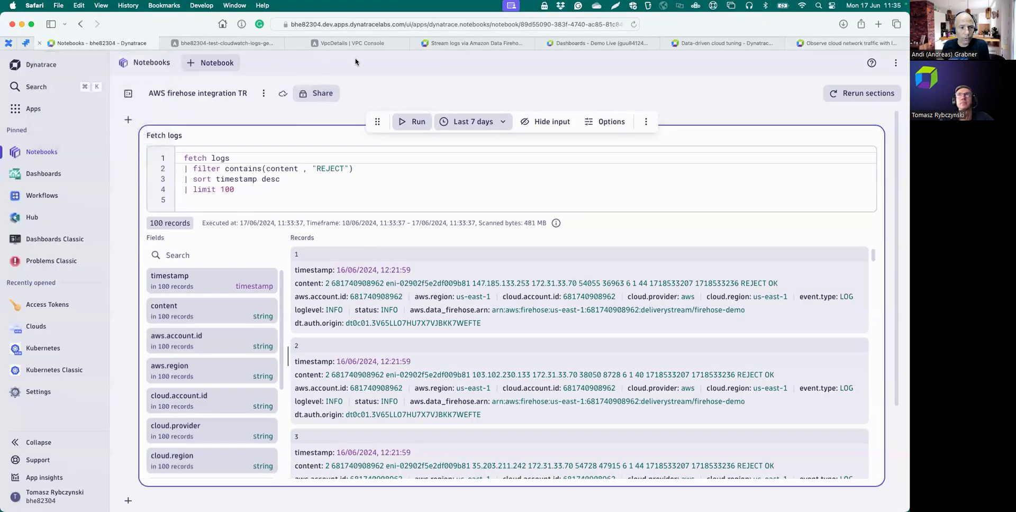
click(476, 43)
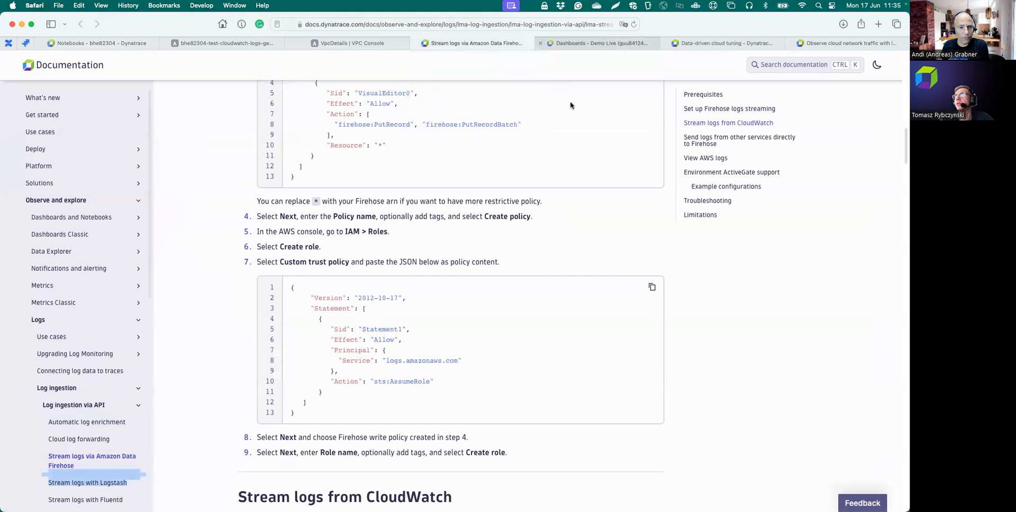
click(593, 44)
scroll(530, 198, up, 5)
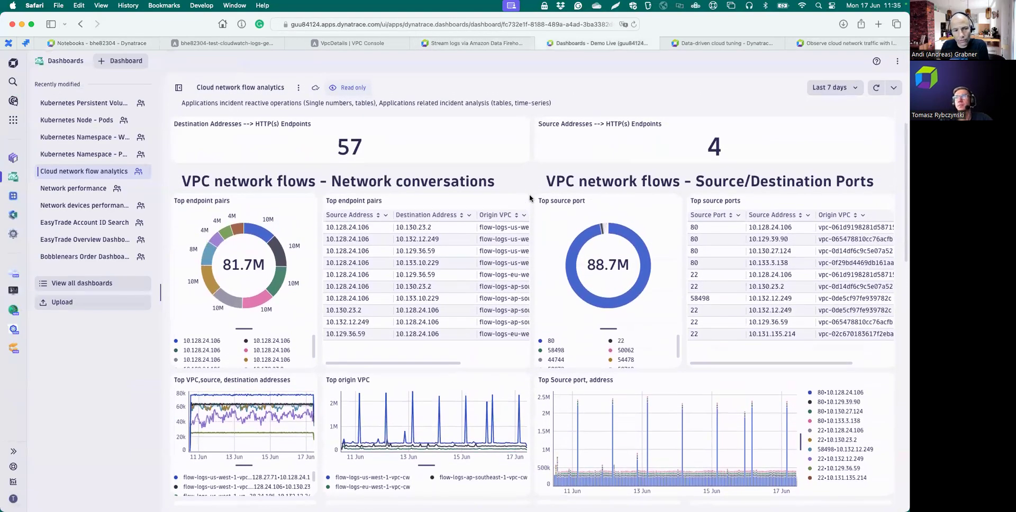
scroll(530, 198, down, 1)
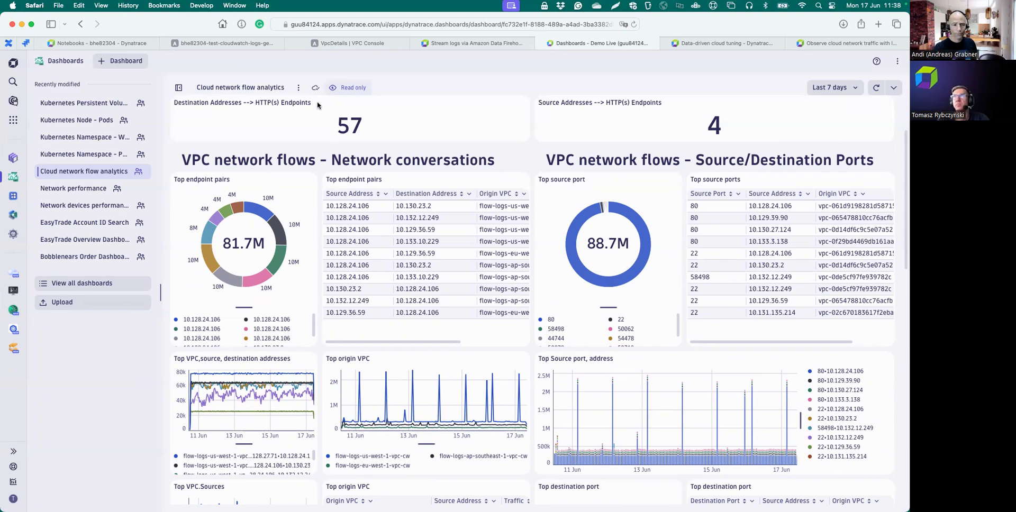
- Check the Lambda function's logging configuration in AWS, then return to Dynatrace's Clouds app
click(193, 45)
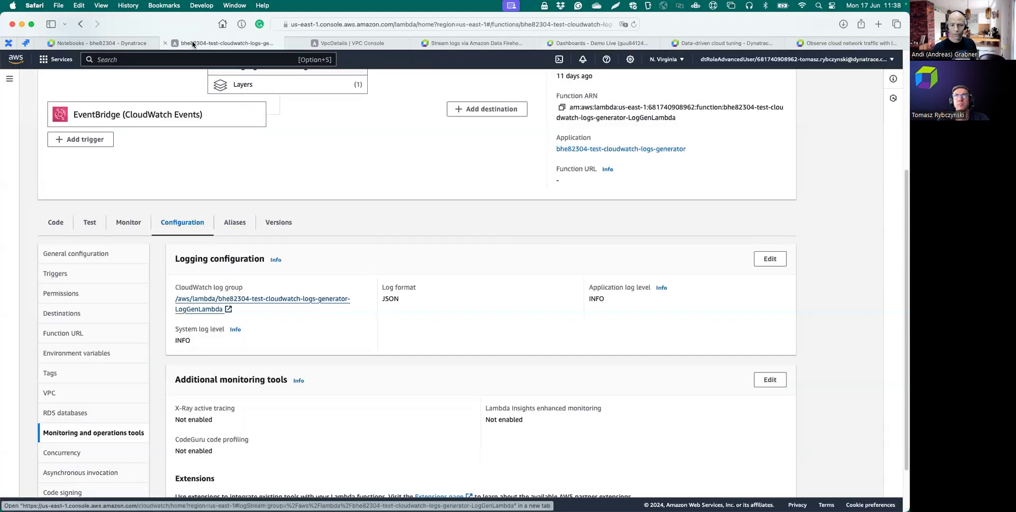
click(93, 47)
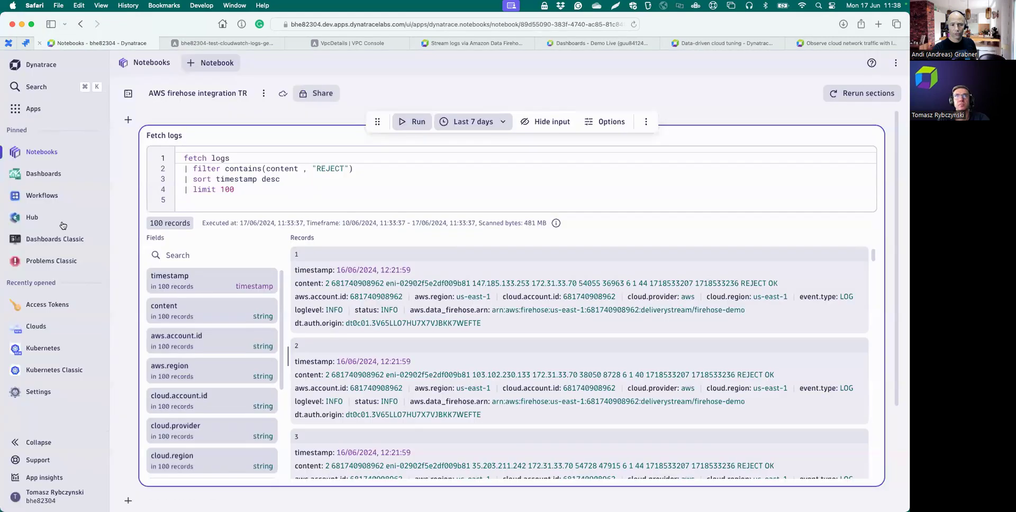
click(39, 330)
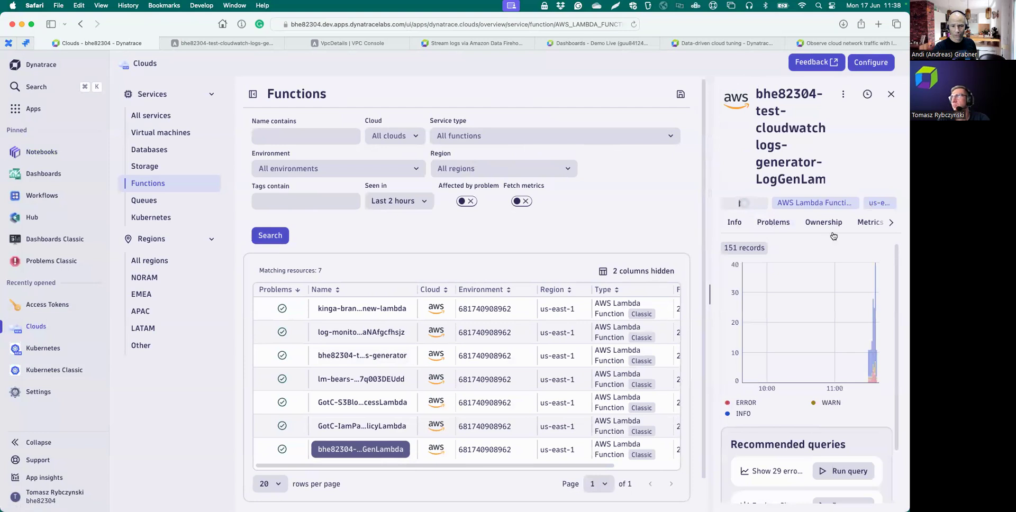
- Show the log-generator function's Logs in Clouds, then return to the Firehose integration slide
click(891, 222)
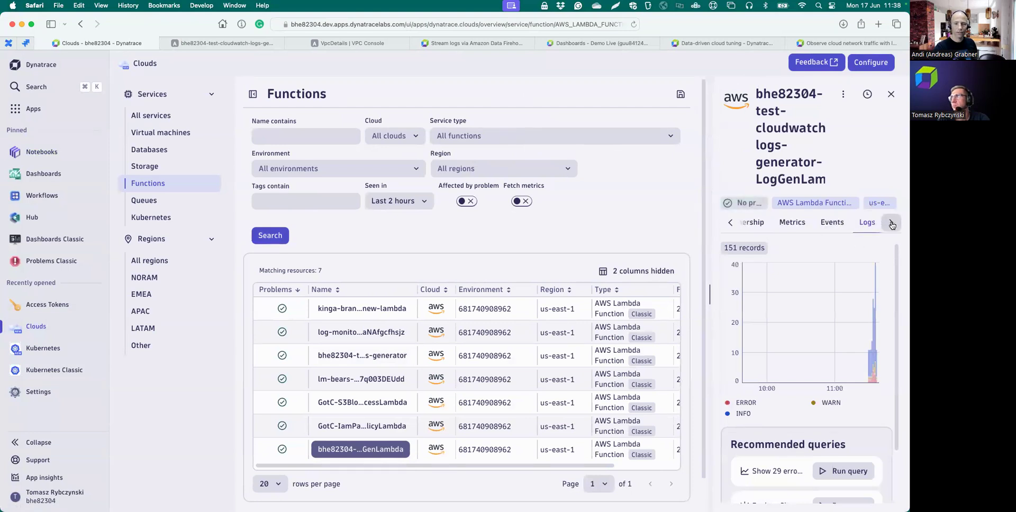
click(869, 223)
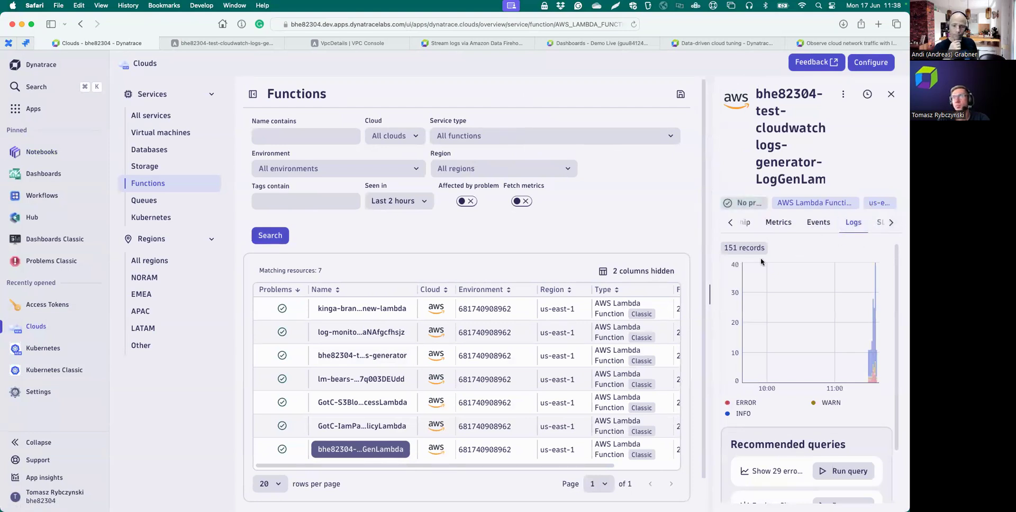
key(ctrl+Right)
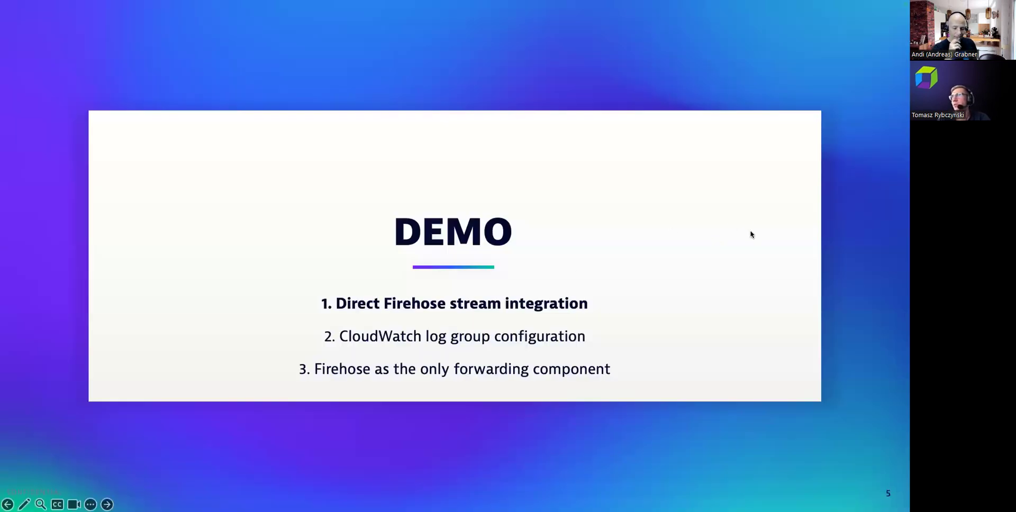
key(Left)
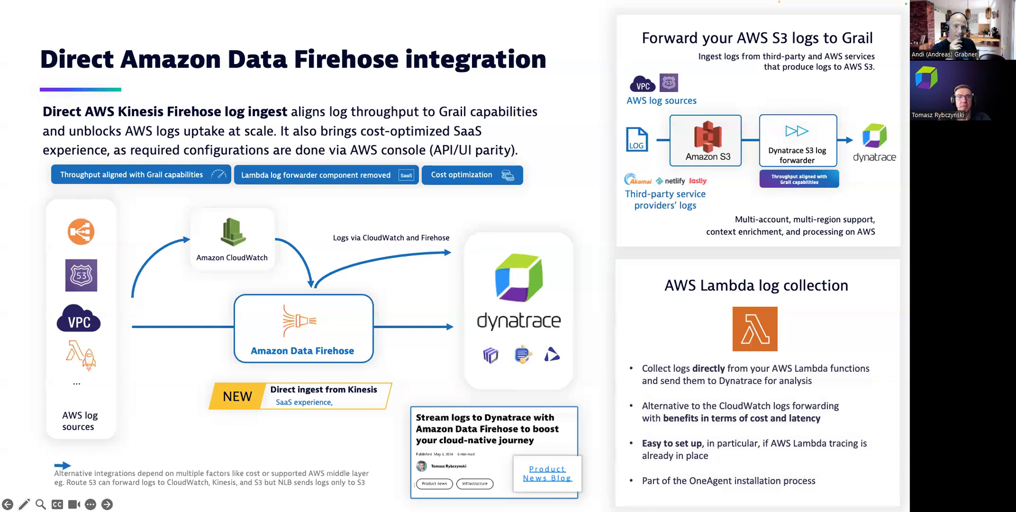